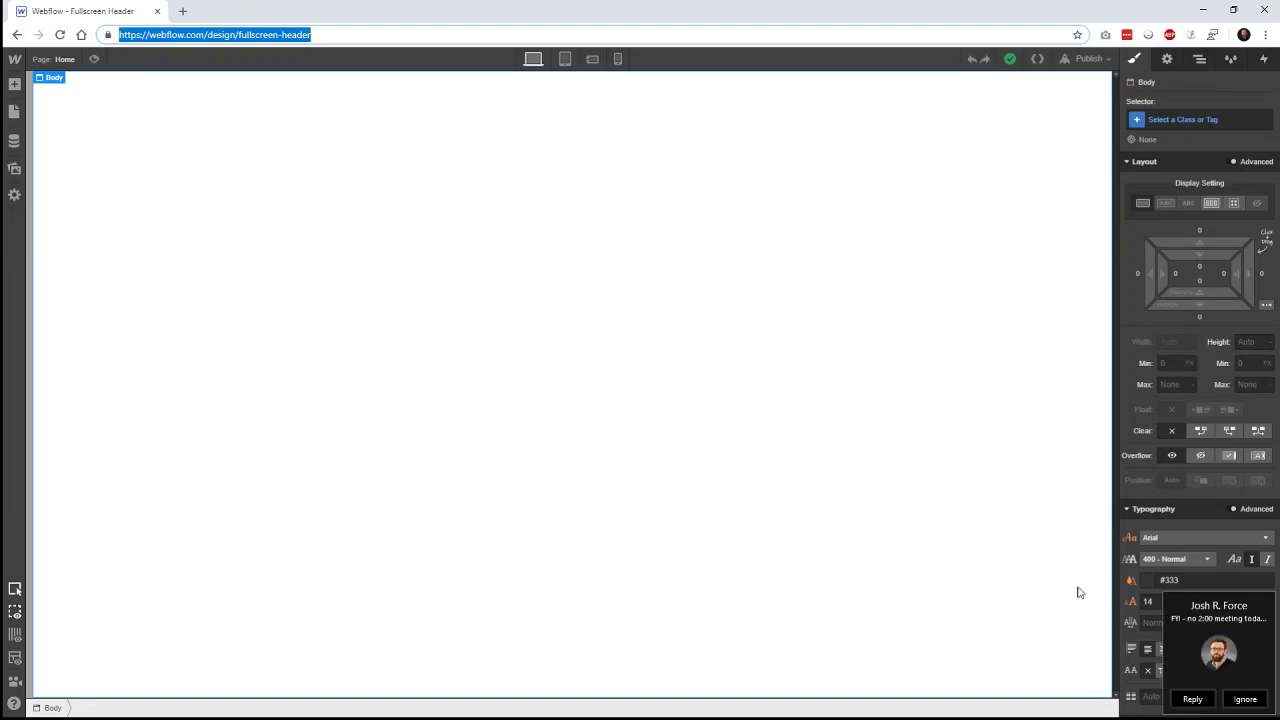
- Dismiss the chat notification and drag a new Section onto the page
{"action": "left_click", "coordinate": [1237, 699]}
{"action": "left_click", "coordinate": [611, 287]}
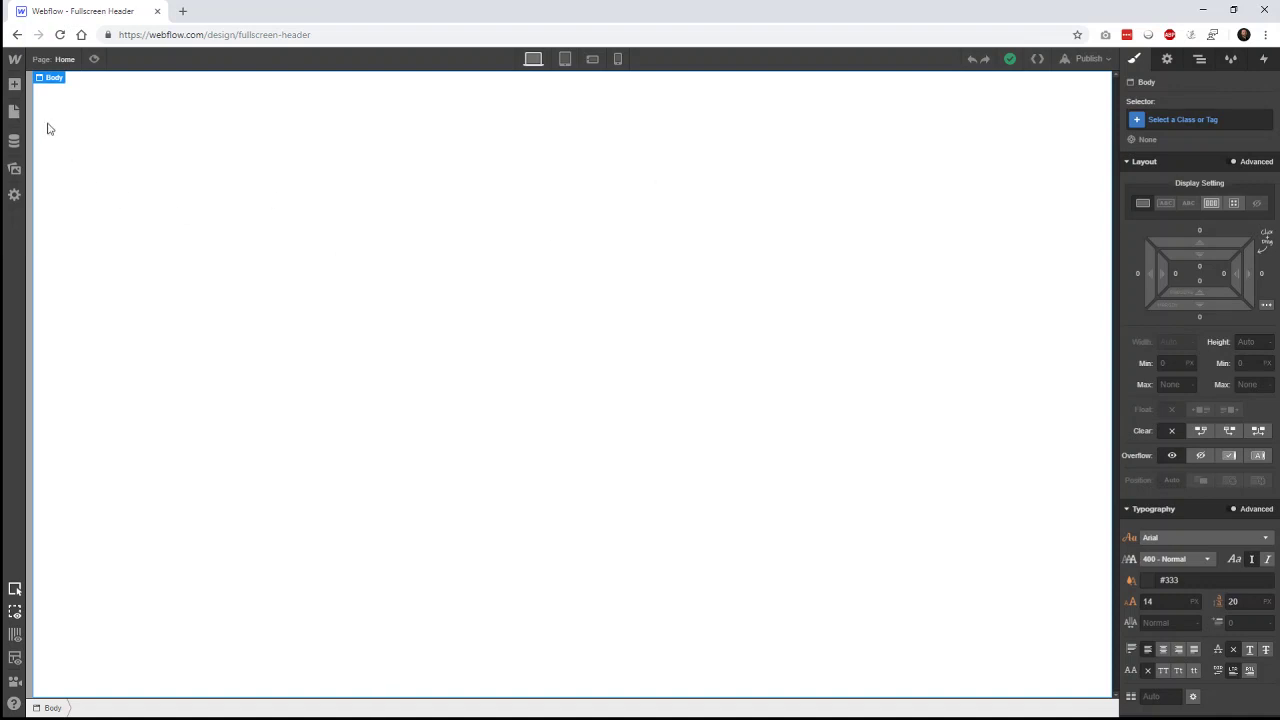
{"action": "left_click", "coordinate": [15, 85]}
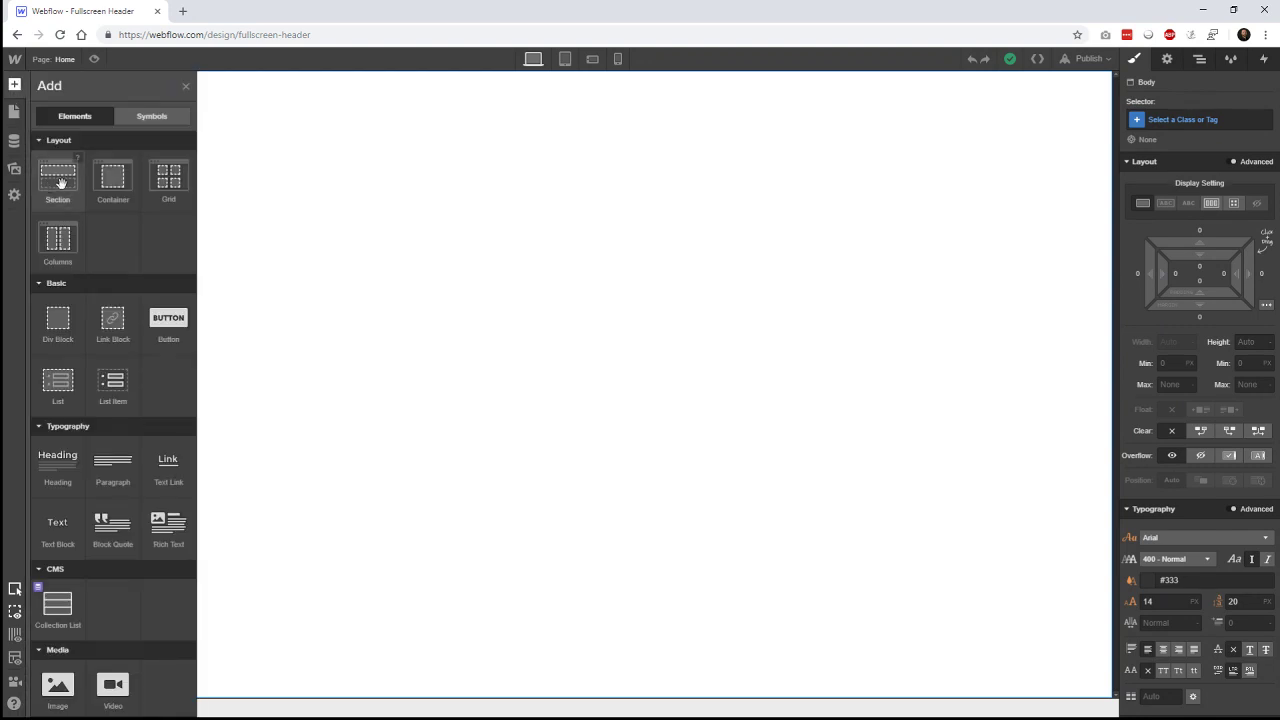
{"action": "left_click_drag", "start_coordinate": [57, 177], "coordinate": [462, 190]}
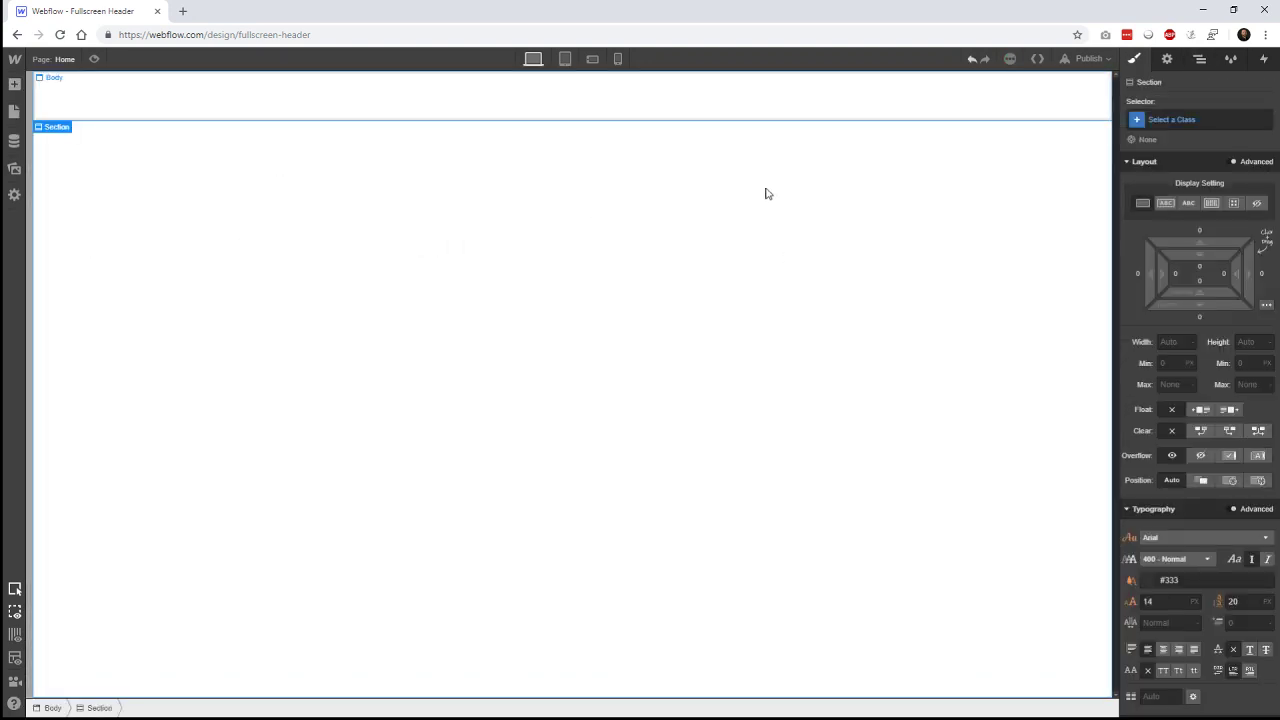
- Select the new section, give it the ID 'hero' and make its tag Header
{"action": "left_click", "coordinate": [1199, 58]}
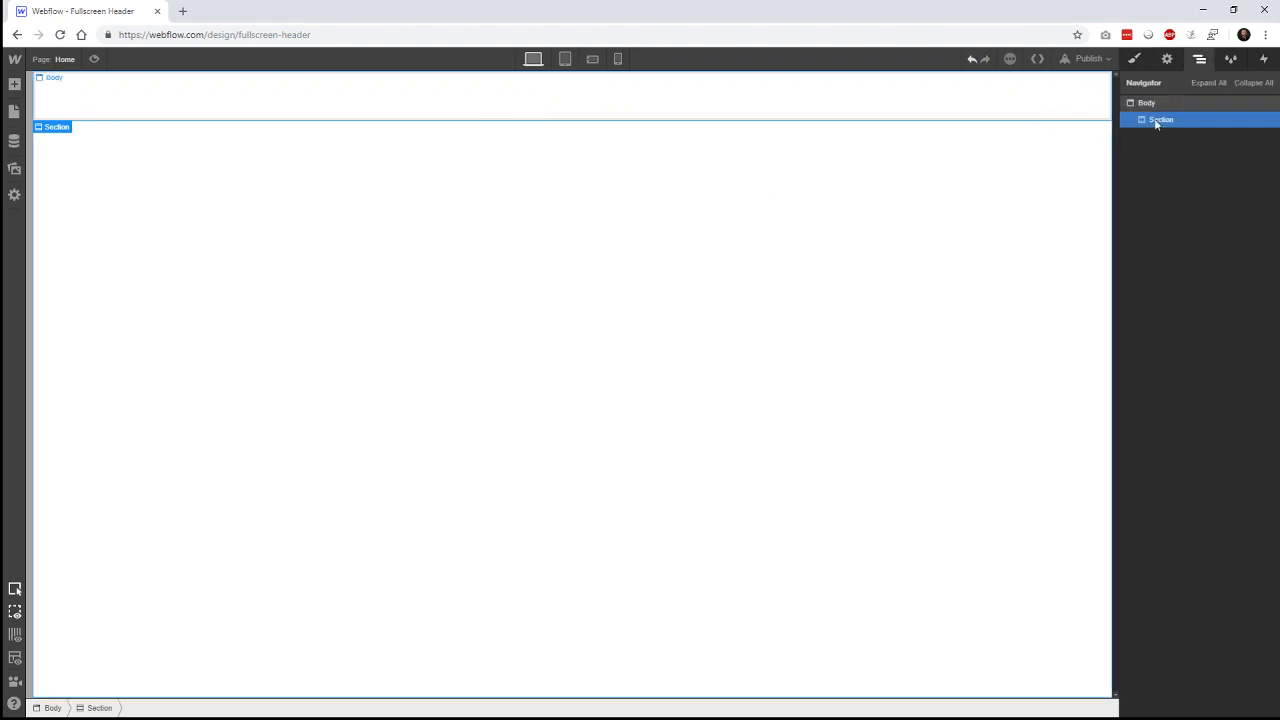
{"action": "left_click", "coordinate": [1164, 107]}
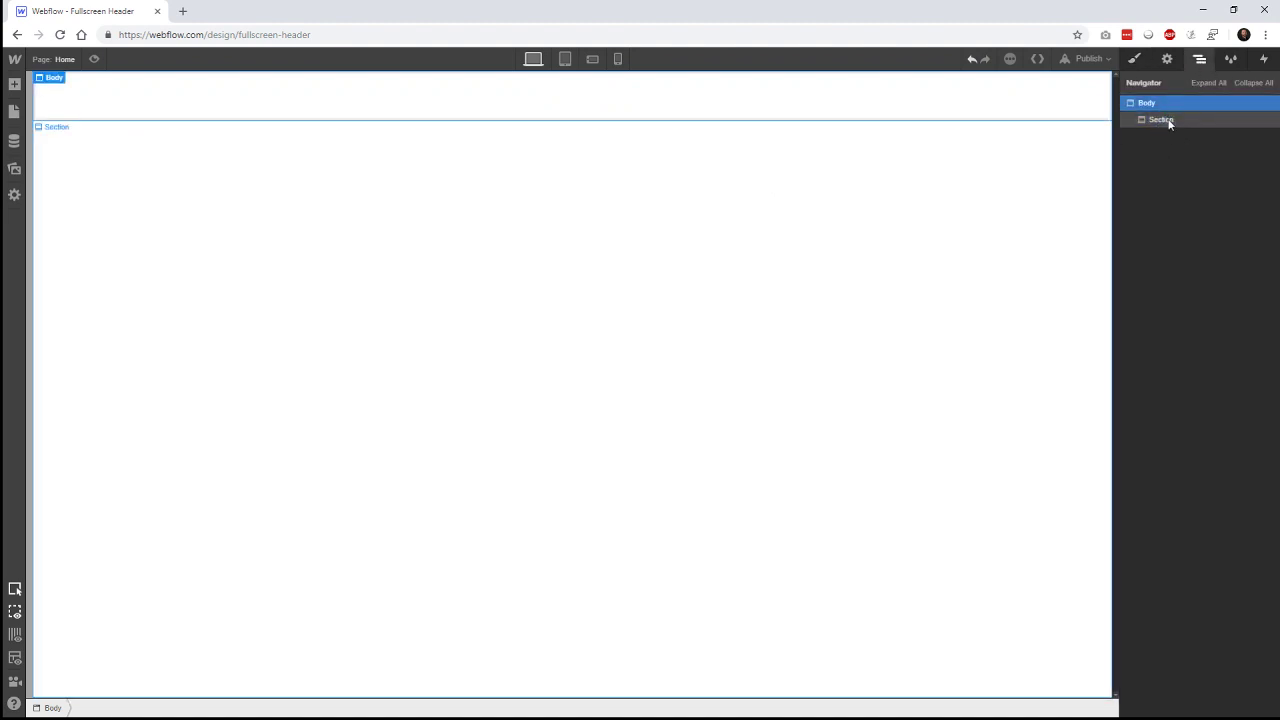
{"action": "left_click", "coordinate": [1165, 120]}
{"action": "left_click", "coordinate": [1146, 104]}
{"action": "left_click", "coordinate": [1158, 121]}
{"action": "key", "text": "d"}
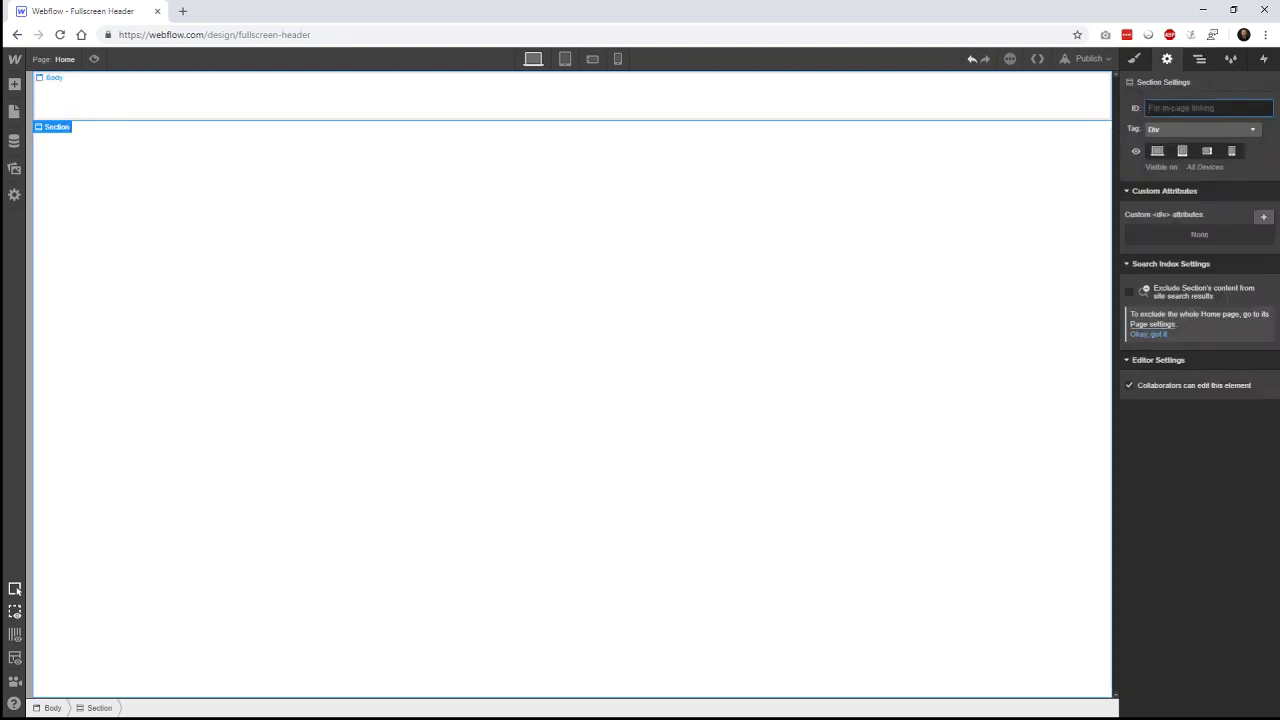
{"action": "type", "text": "hero"}
{"action": "left_click", "coordinate": [1181, 129]}
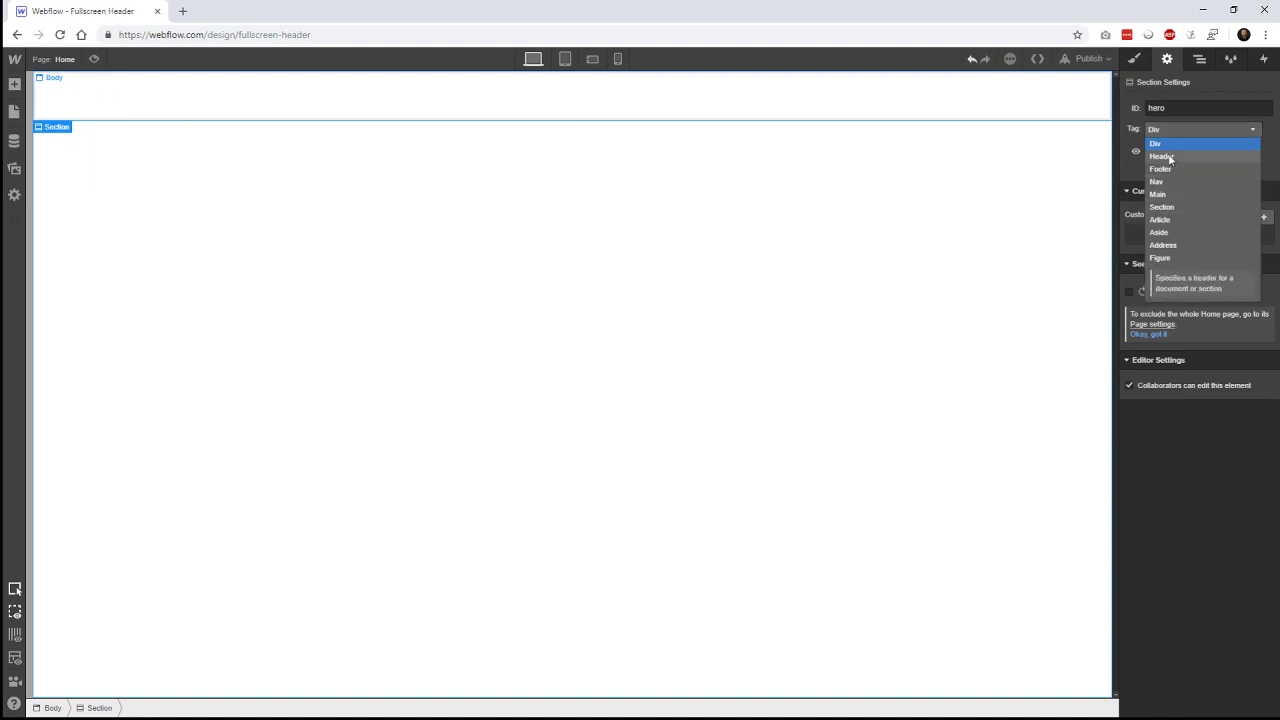
{"action": "left_click", "coordinate": [1169, 158]}
- Create and apply a 'hero' class to the section
{"action": "left_click", "coordinate": [1134, 59]}
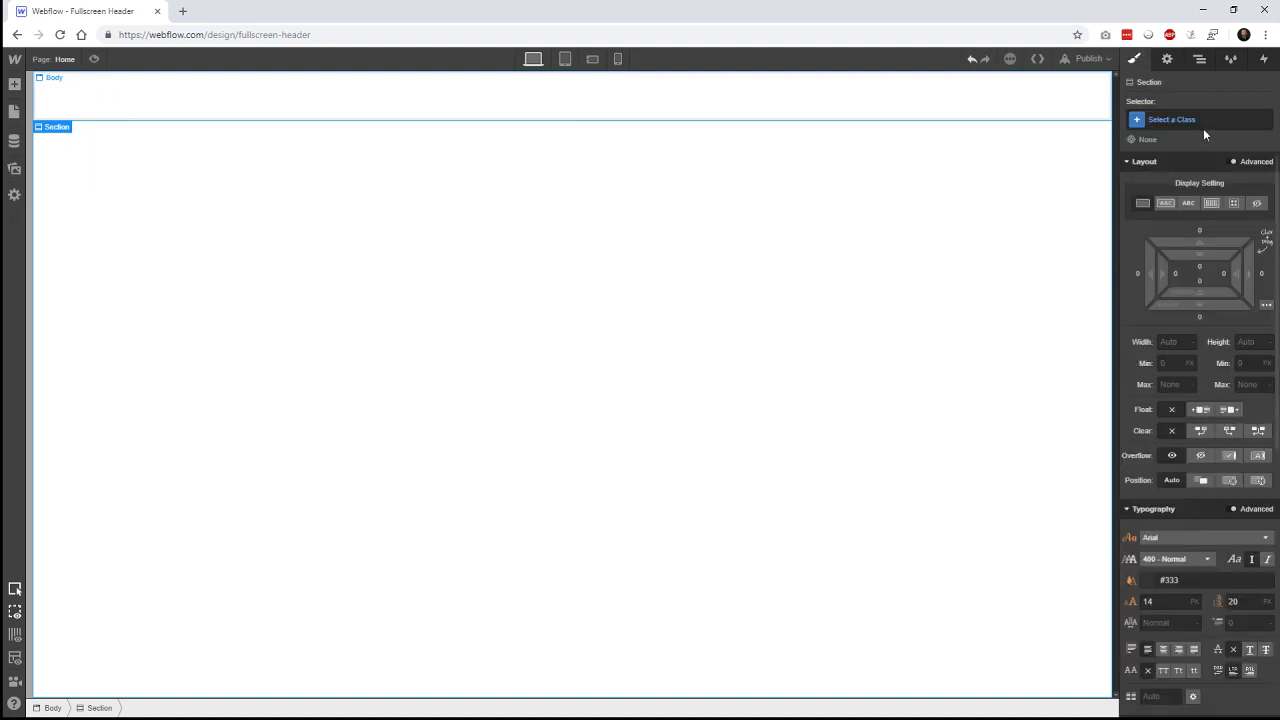
{"action": "left_click", "coordinate": [1184, 121]}
{"action": "type", "text": "hero"}
{"action": "key", "text": "Return"}
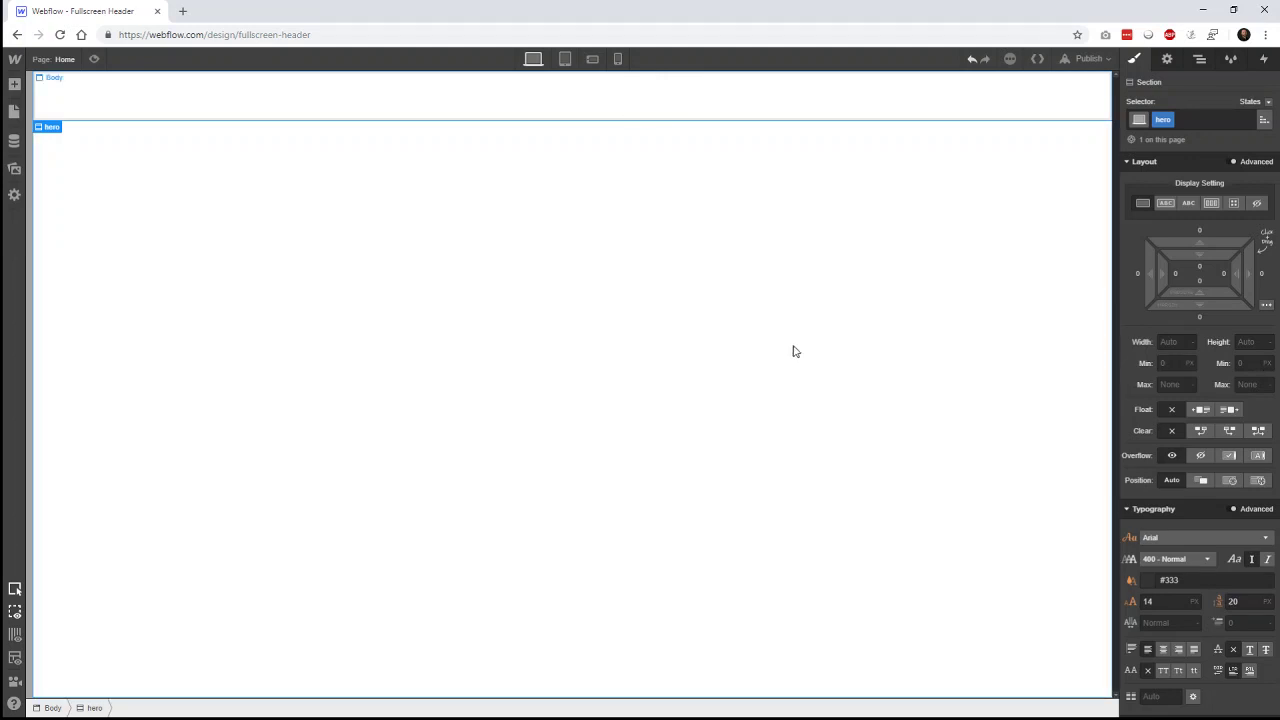
- Upload the group photo as the hero's background image layer and size it to Cover
{"action": "scroll", "coordinate": [1215, 555], "scroll_direction": "down", "scroll_amount": 2}
{"action": "scroll", "coordinate": [1215, 555], "scroll_direction": "down", "scroll_amount": 3}
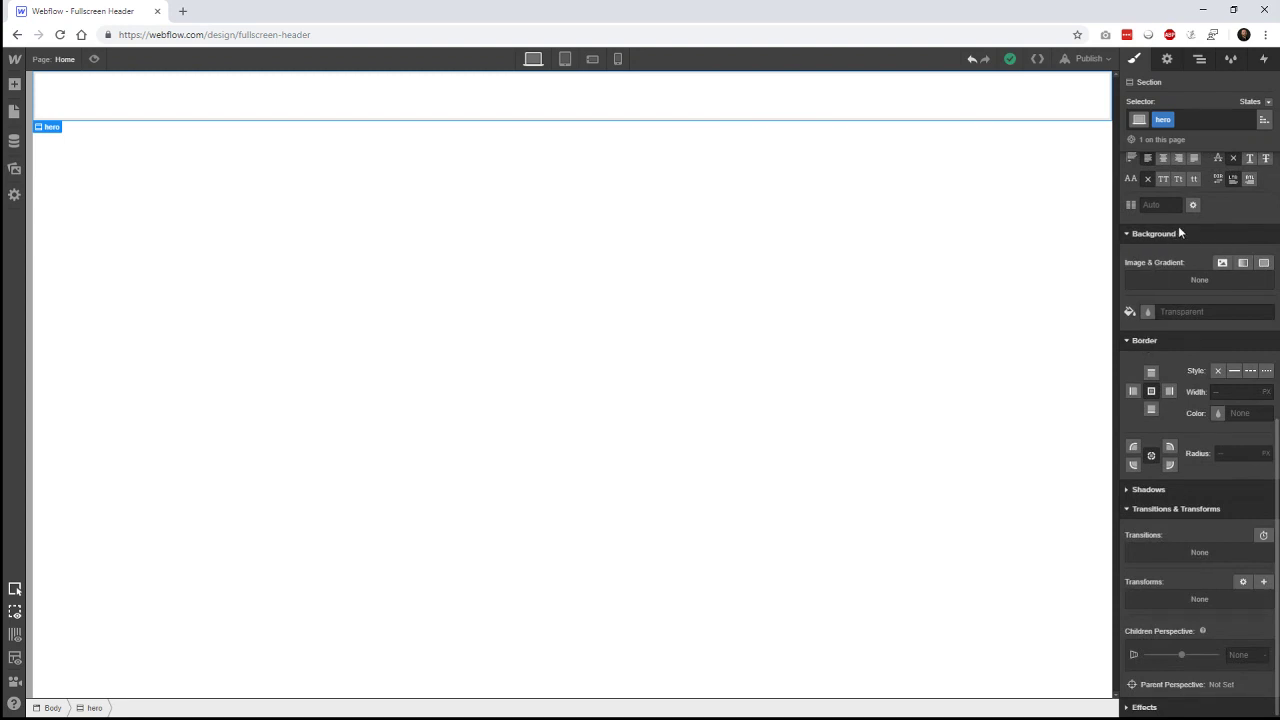
{"action": "left_click", "coordinate": [1222, 262]}
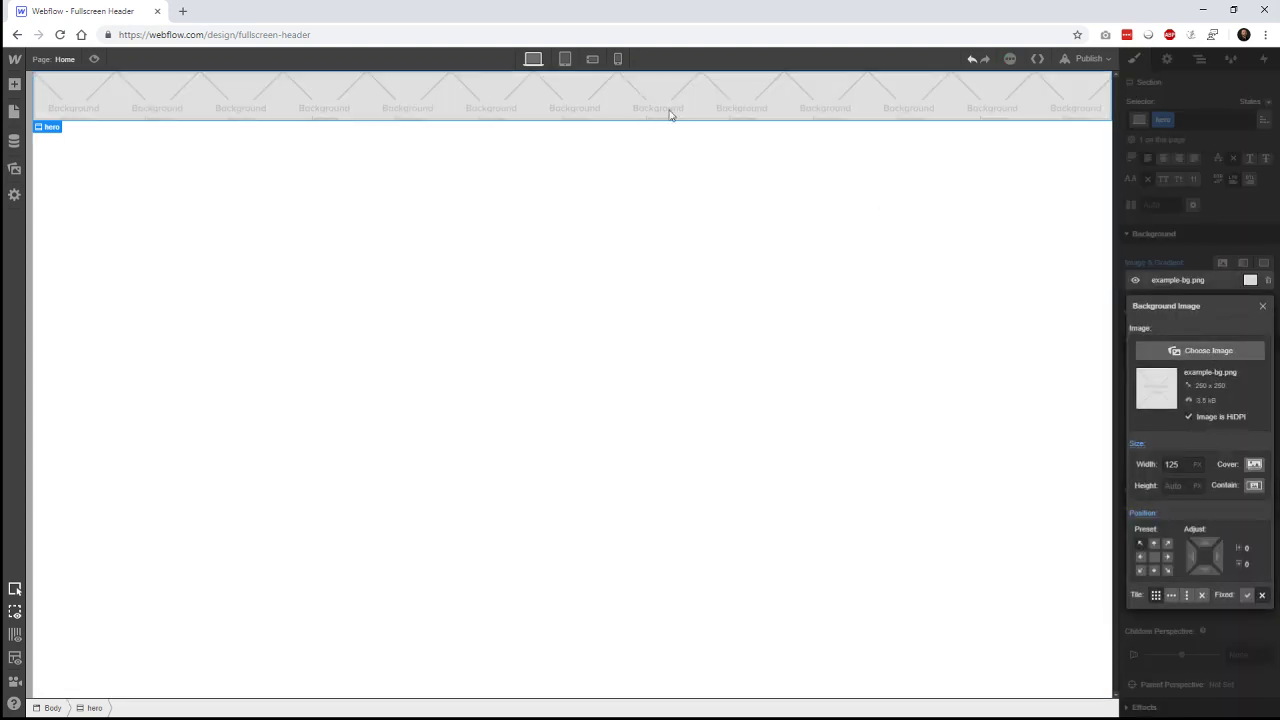
{"action": "left_click", "coordinate": [1222, 354]}
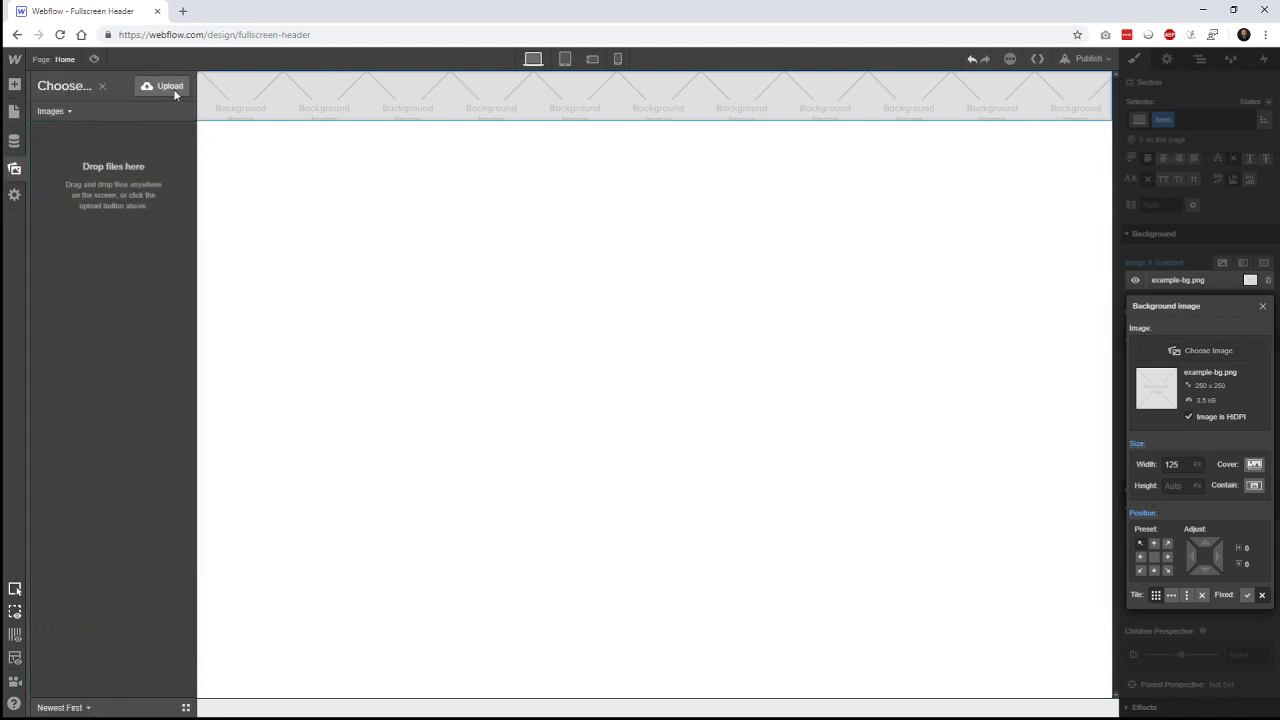
{"action": "left_click", "coordinate": [168, 87]}
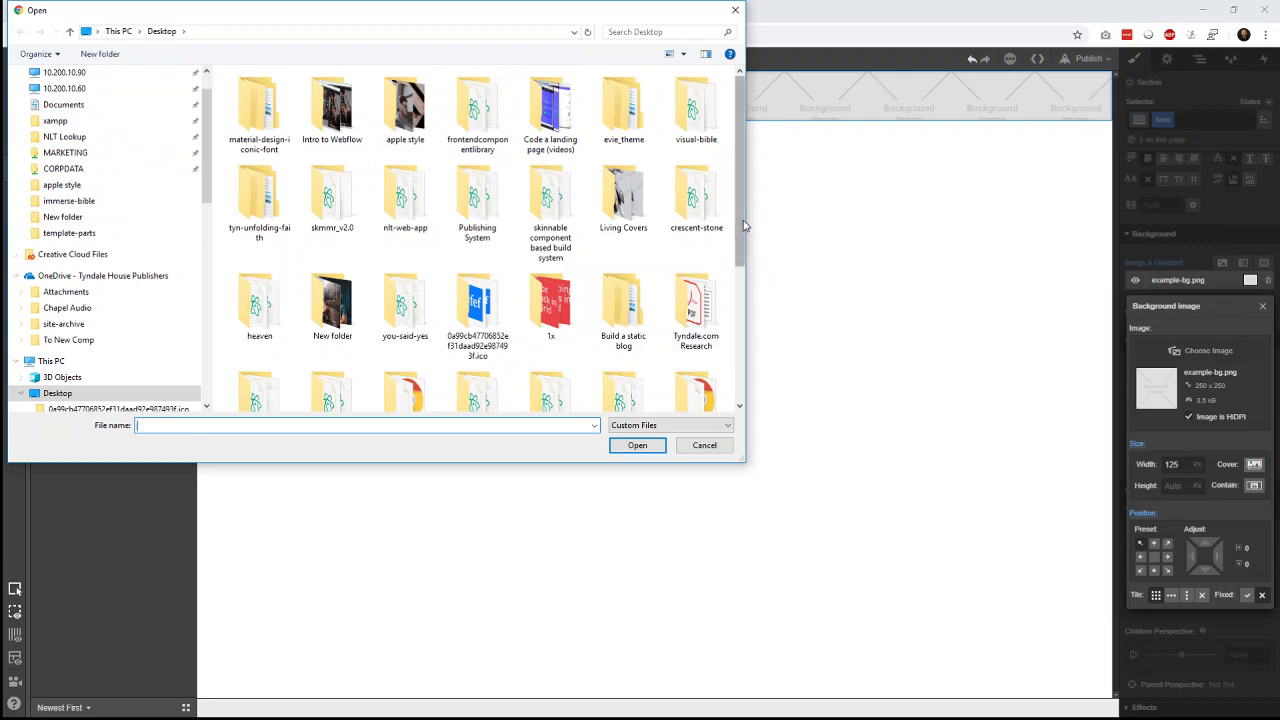
{"action": "left_click_drag", "start_coordinate": [740, 226], "coordinate": [727, 378]}
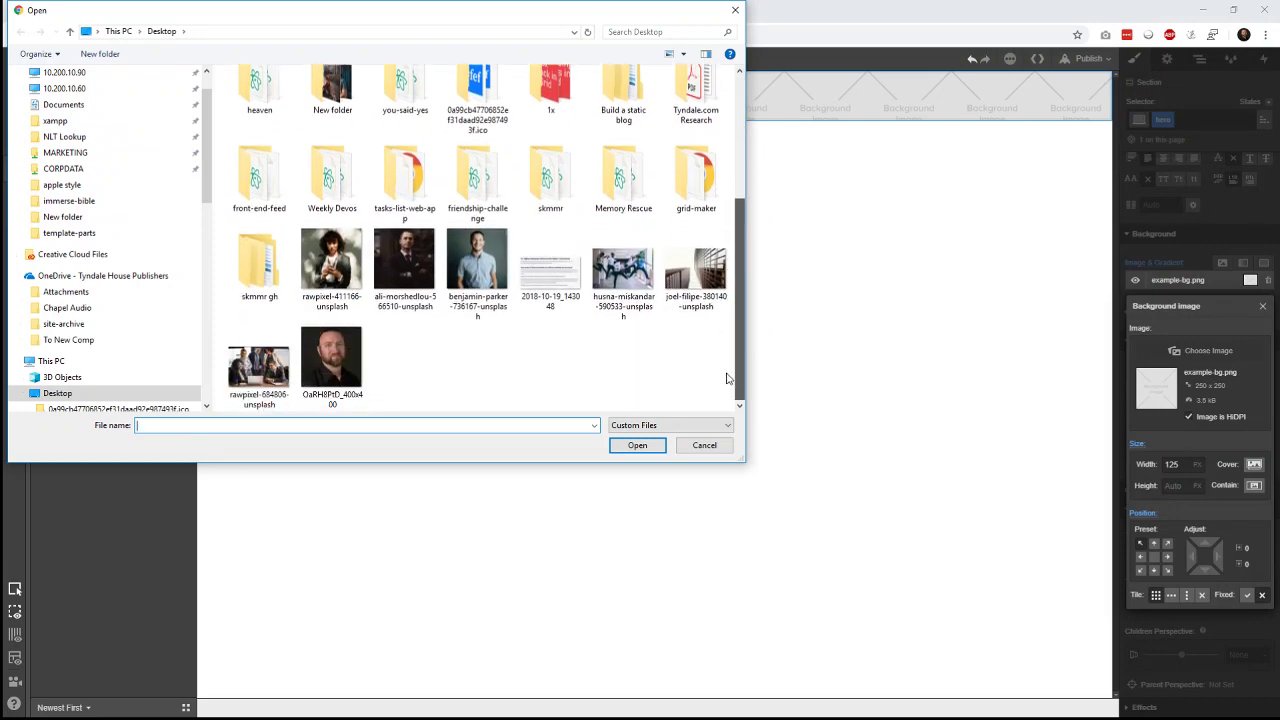
{"action": "double_click", "coordinate": [623, 283]}
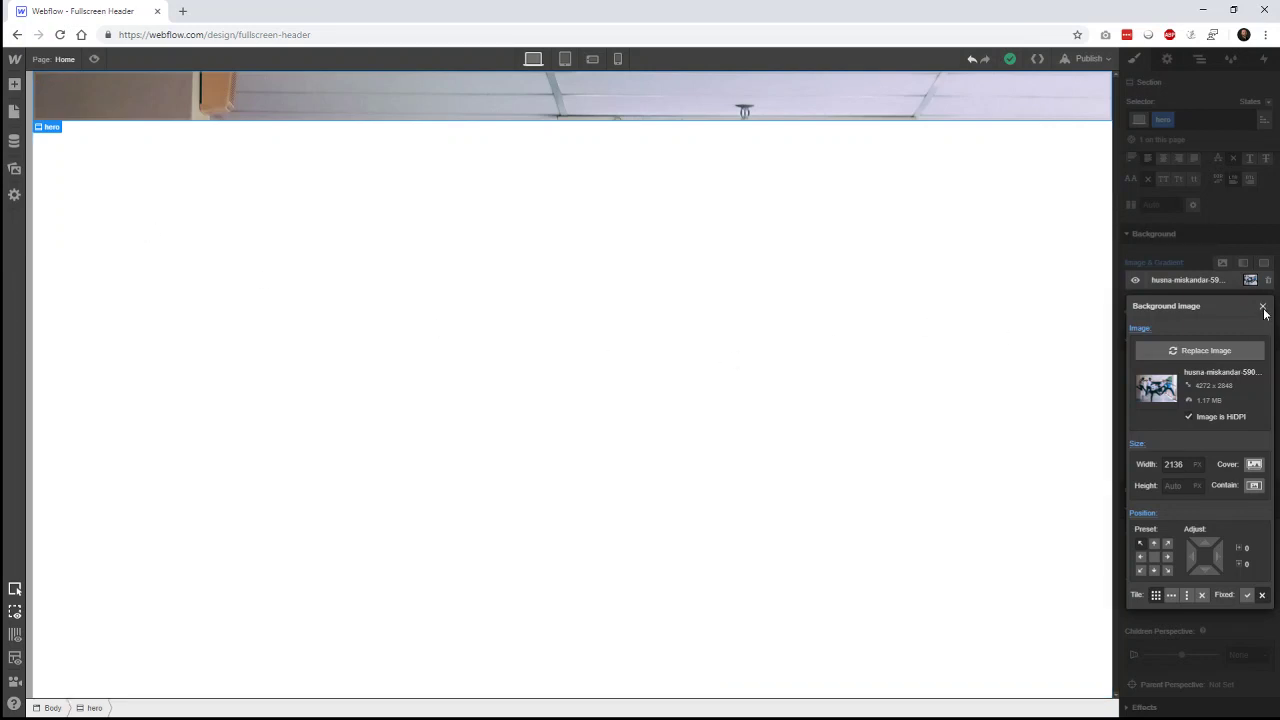
{"action": "left_click", "coordinate": [1254, 465]}
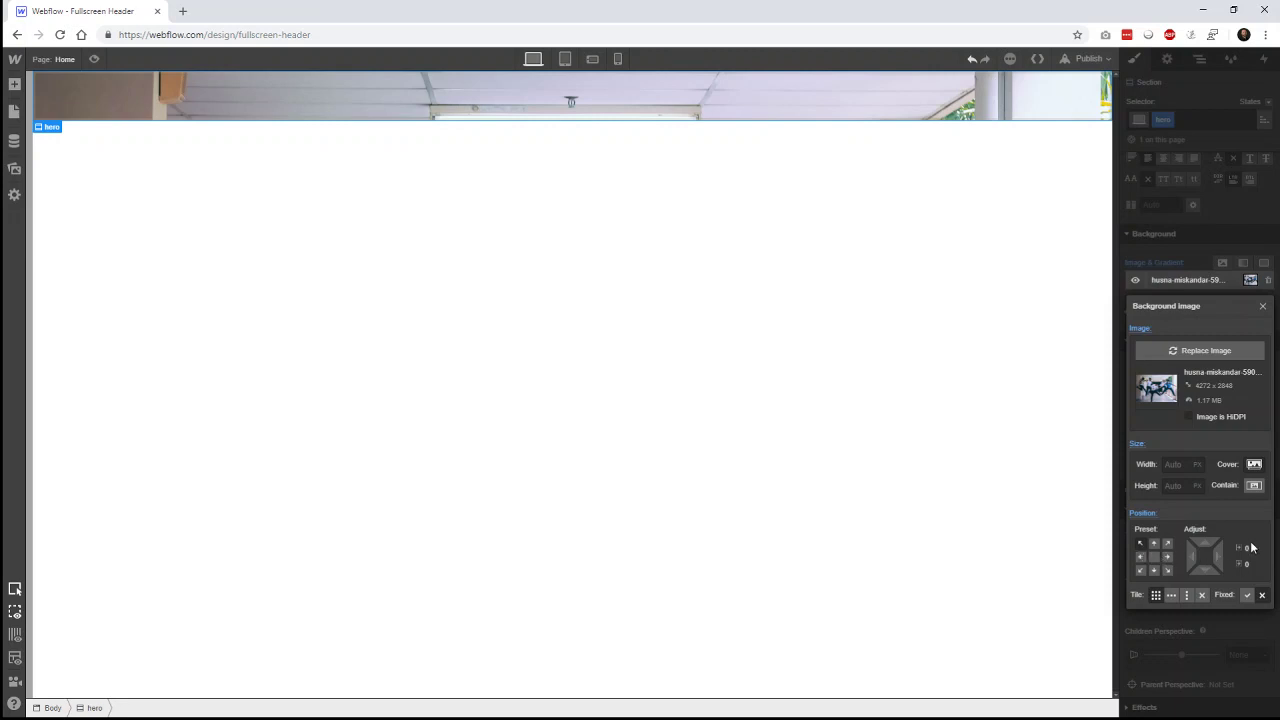
{"action": "left_click", "coordinate": [1263, 306]}
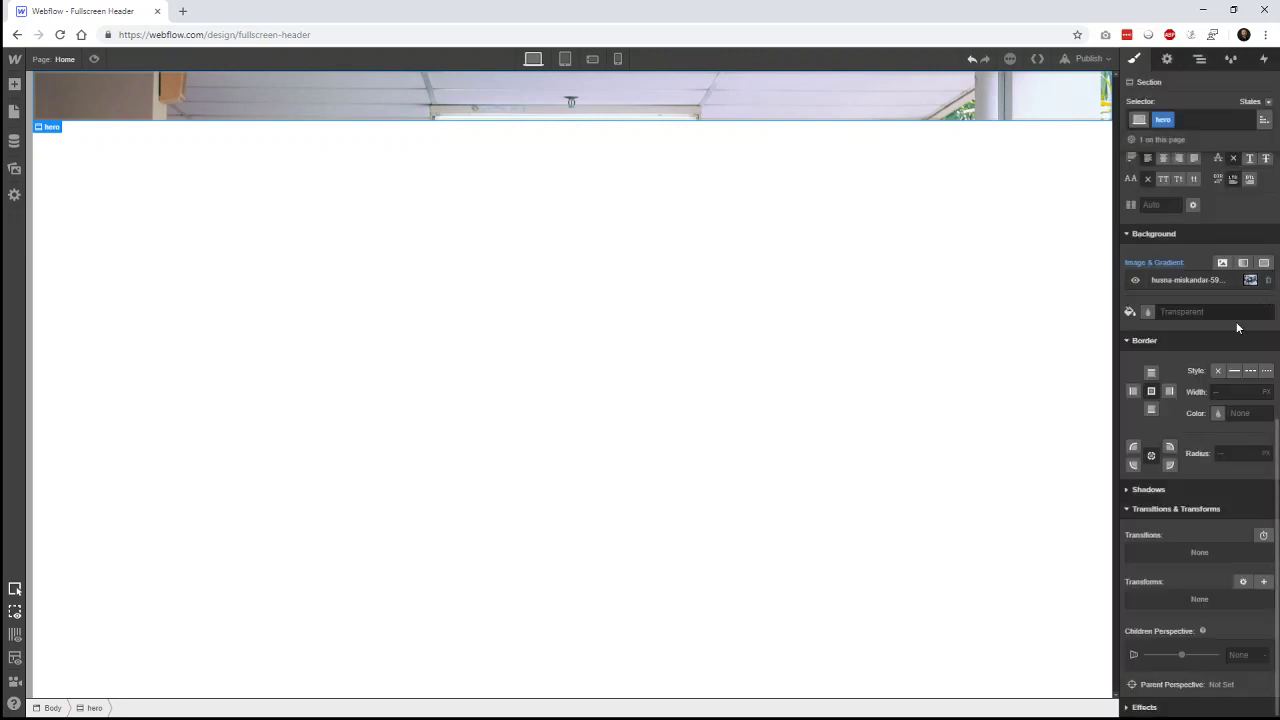
- Set the hero section's height to 100vh
{"action": "scroll", "coordinate": [1186, 410], "scroll_direction": "up", "scroll_amount": 8}
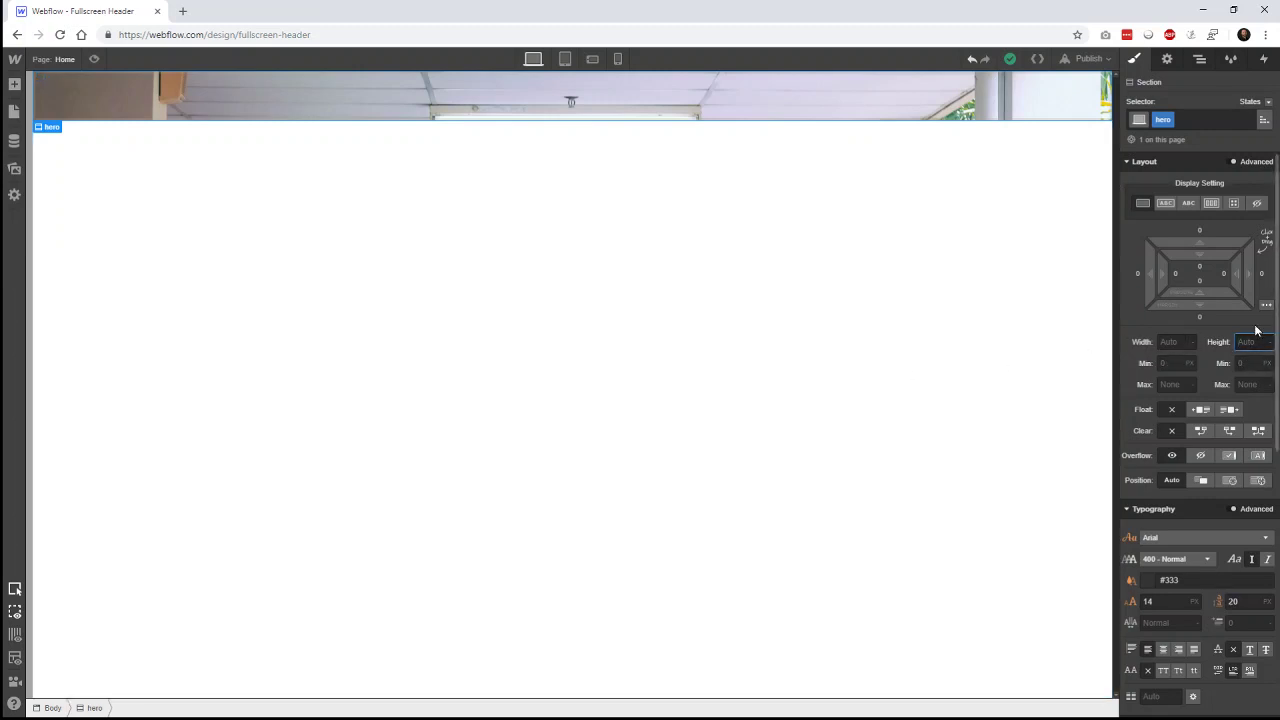
{"action": "type", "text": "100vh"}
{"action": "key", "text": "Return"}
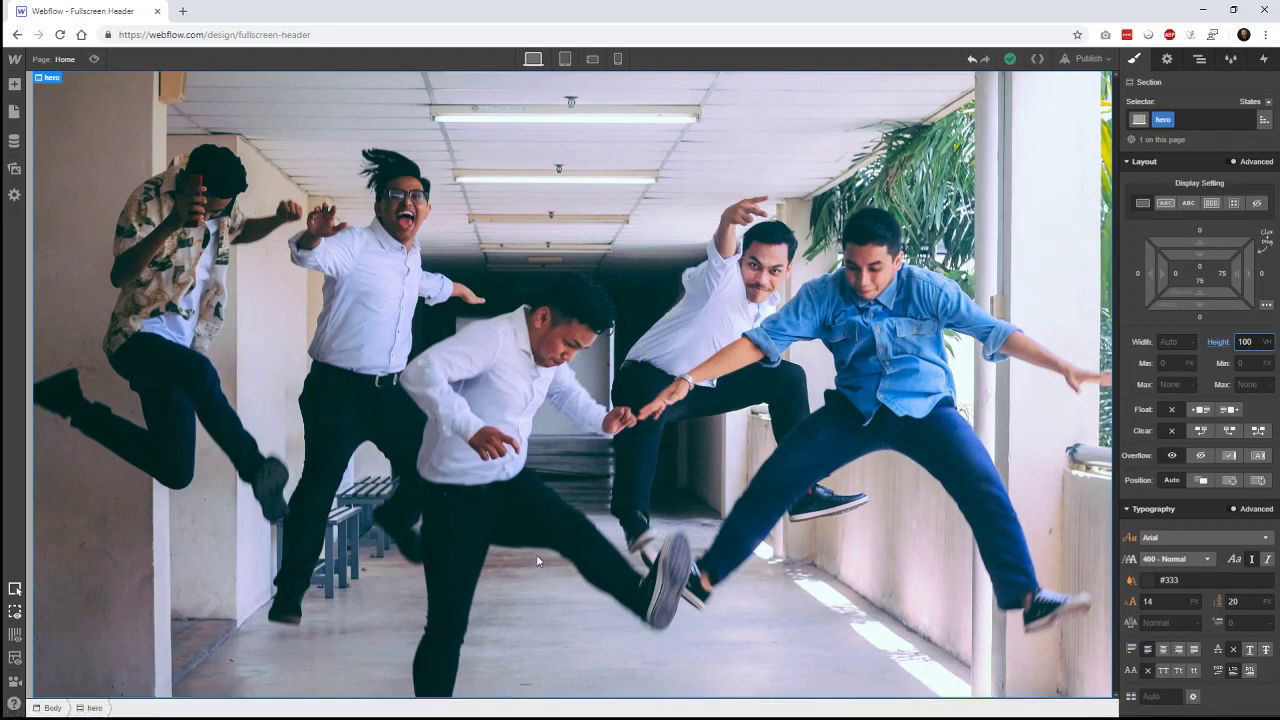
- Preview the hero at phone portrait, phone landscape and tablet sizes, then return to desktop
{"action": "left_click", "coordinate": [618, 59]}
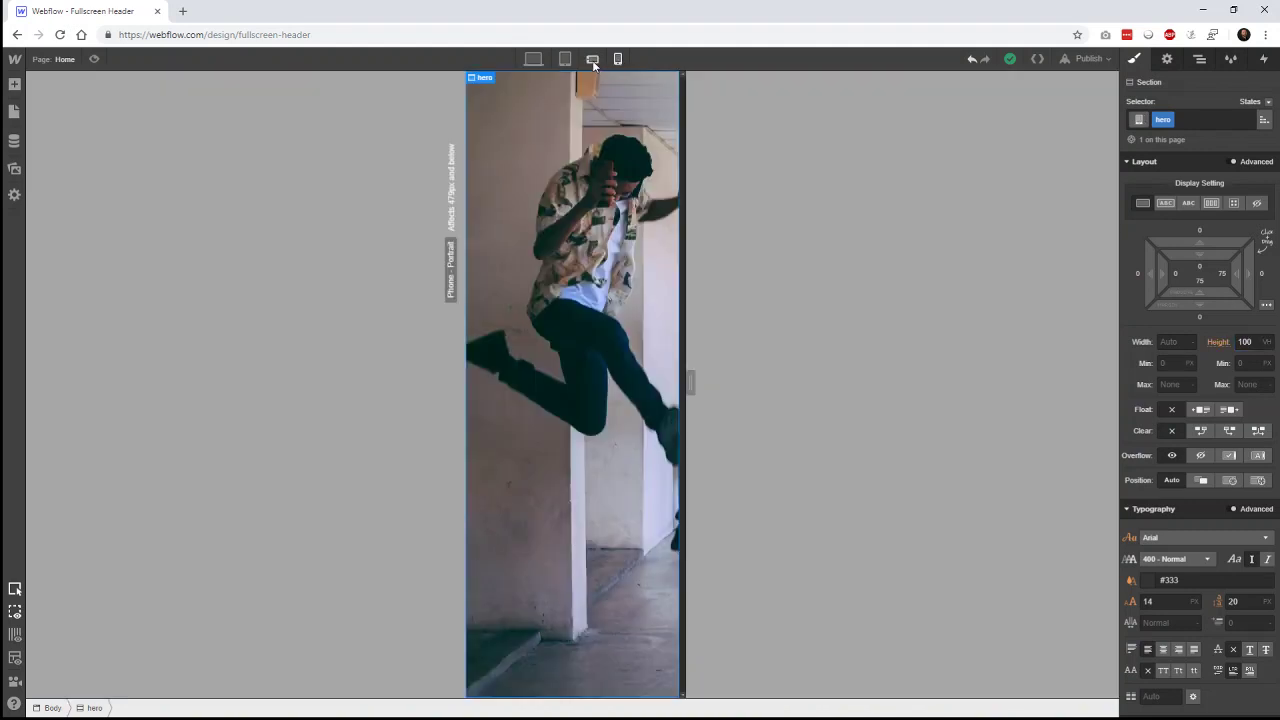
{"action": "left_click", "coordinate": [592, 59]}
{"action": "left_click", "coordinate": [565, 59]}
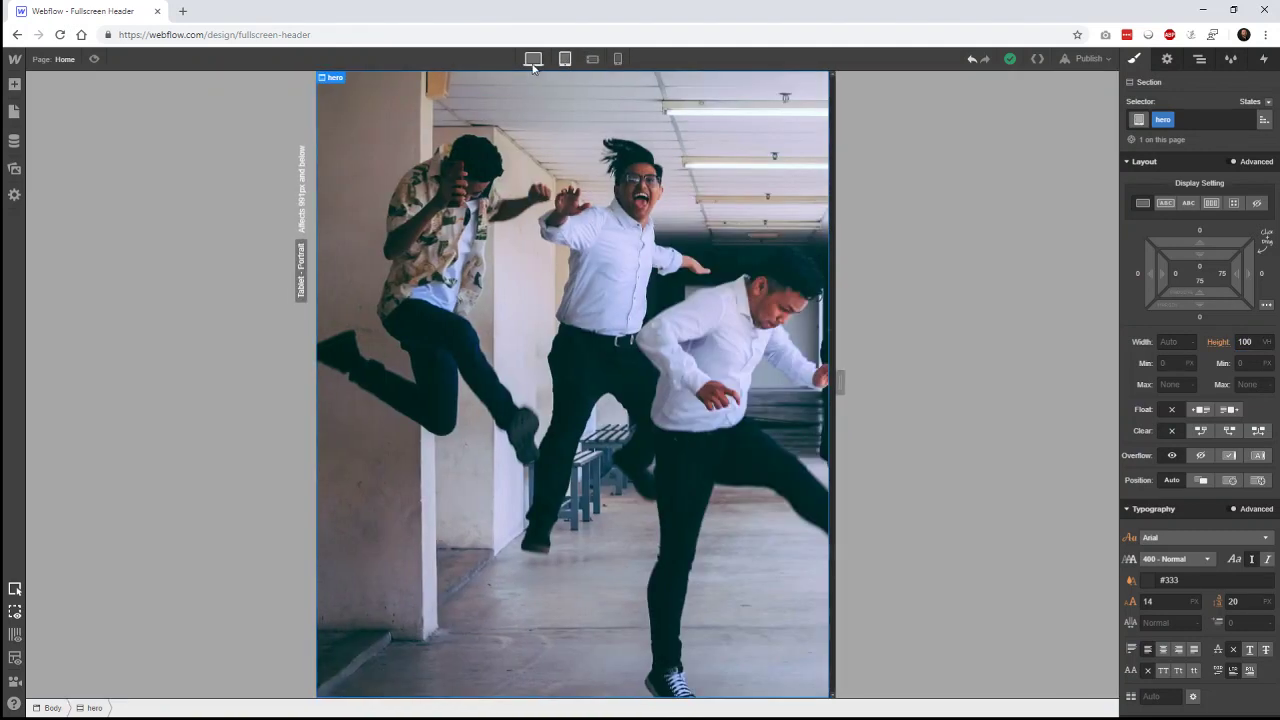
{"action": "left_click", "coordinate": [533, 59]}
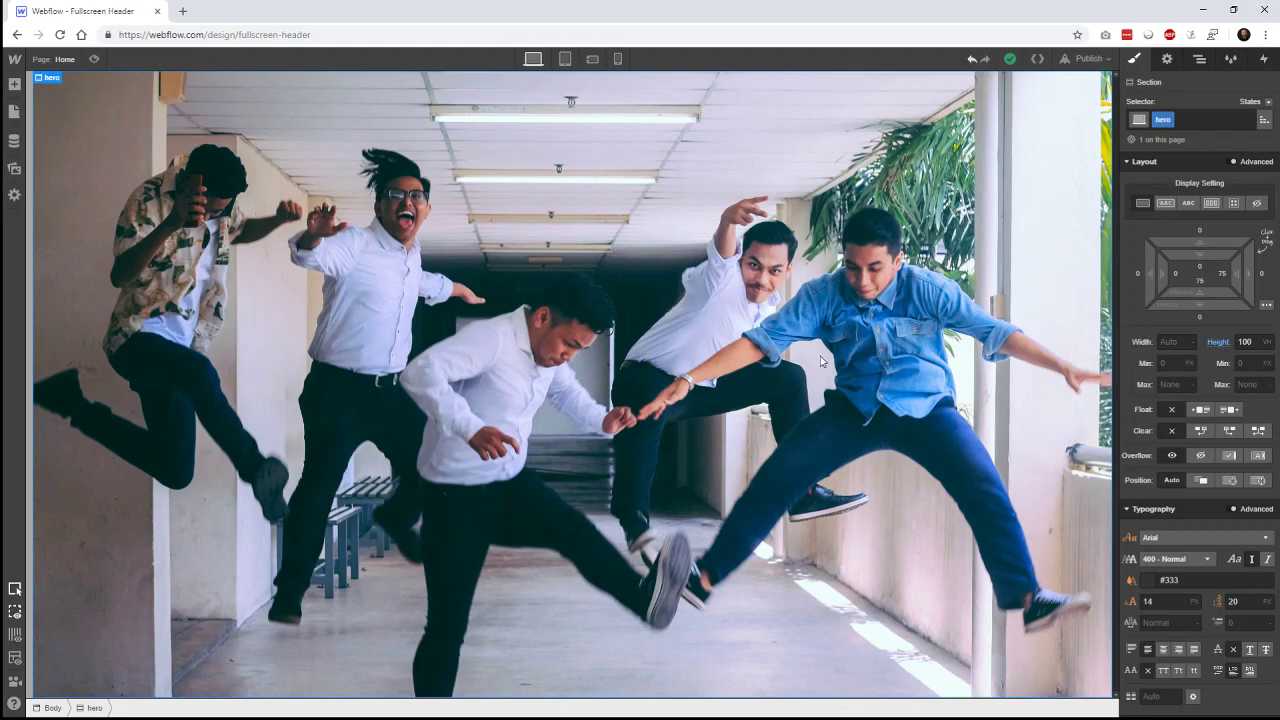
- Add a div block inside the hero with the class 'hero-text'
{"action": "left_click", "coordinate": [14, 88]}
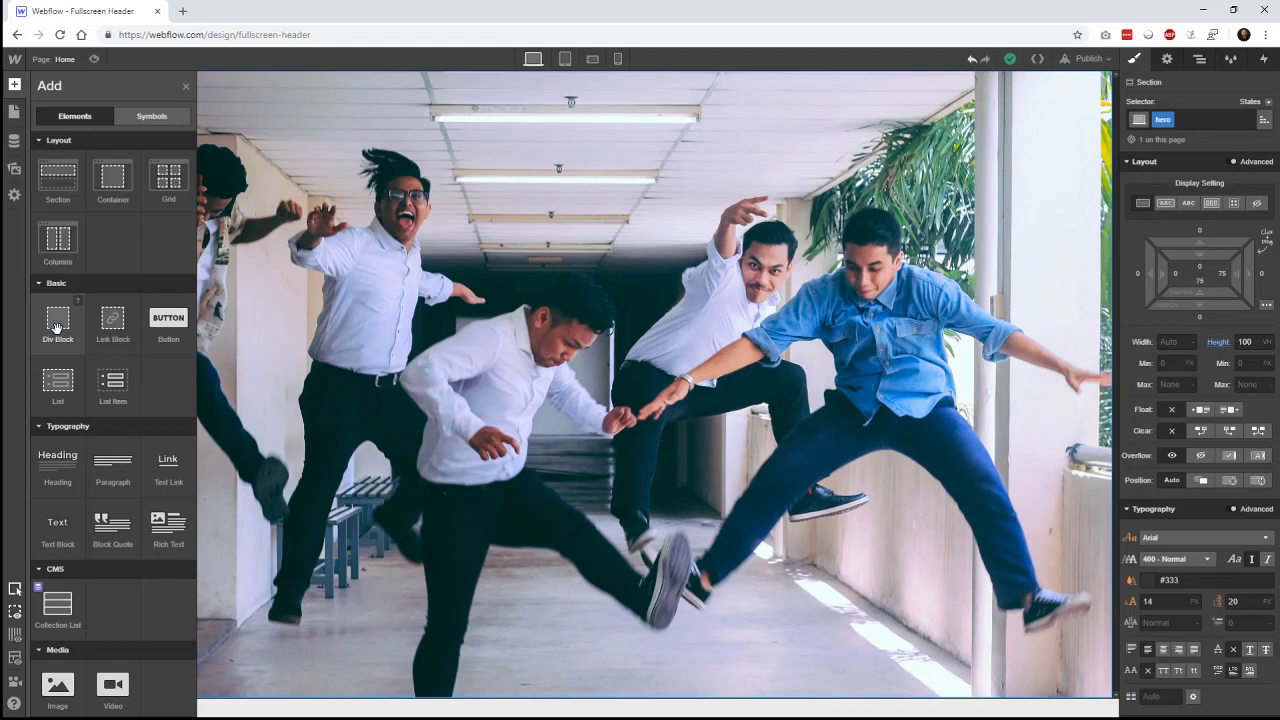
{"action": "left_click_drag", "start_coordinate": [56, 326], "coordinate": [583, 325]}
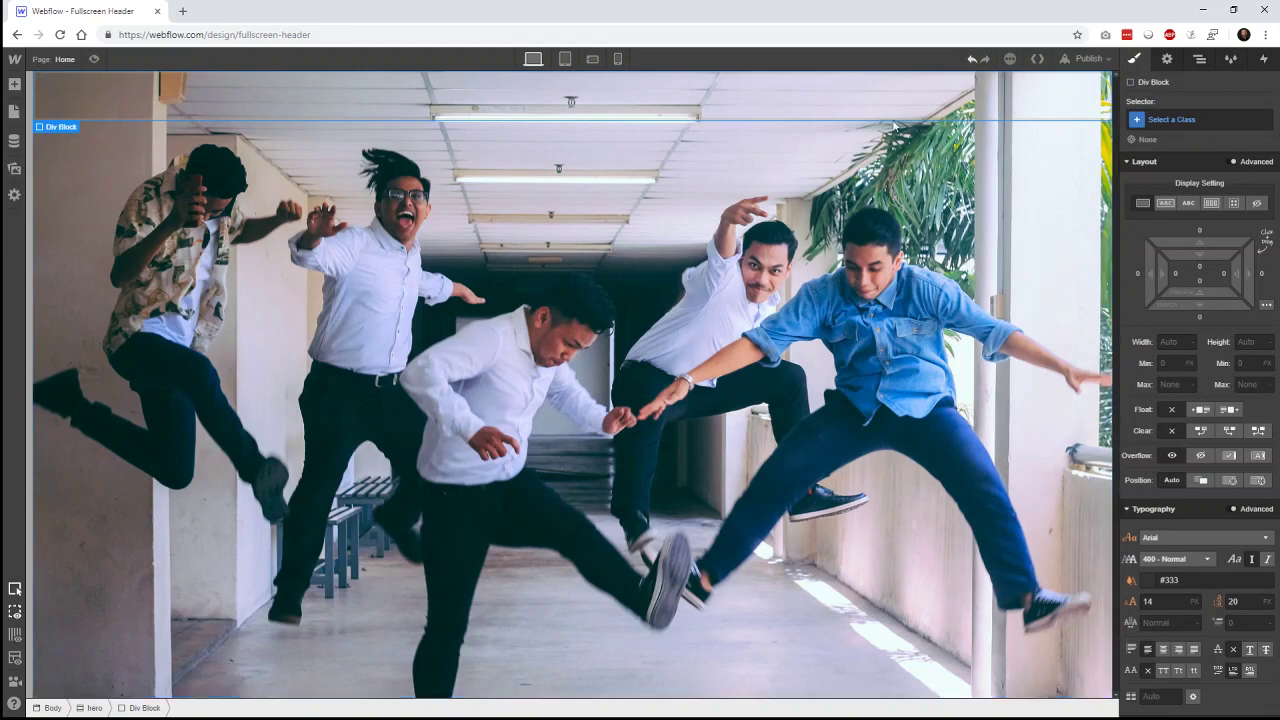
{"action": "left_click", "coordinate": [1169, 120]}
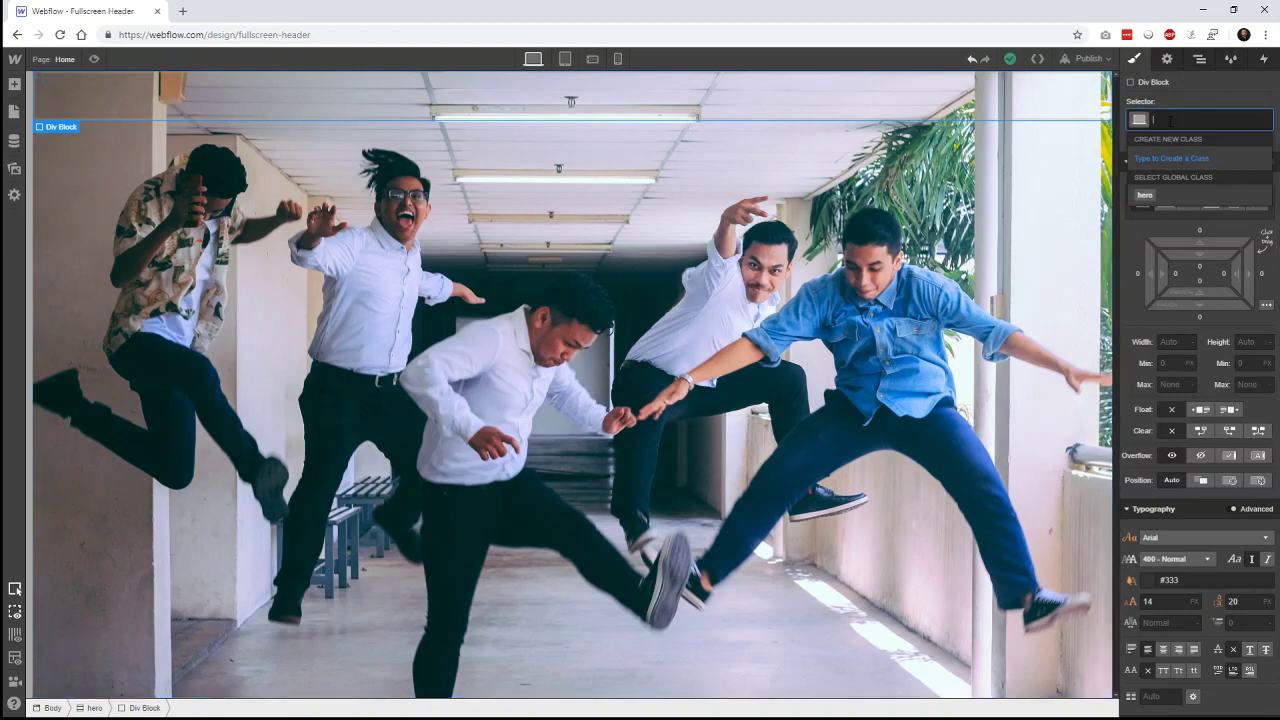
{"action": "type", "text": "hero-text"}
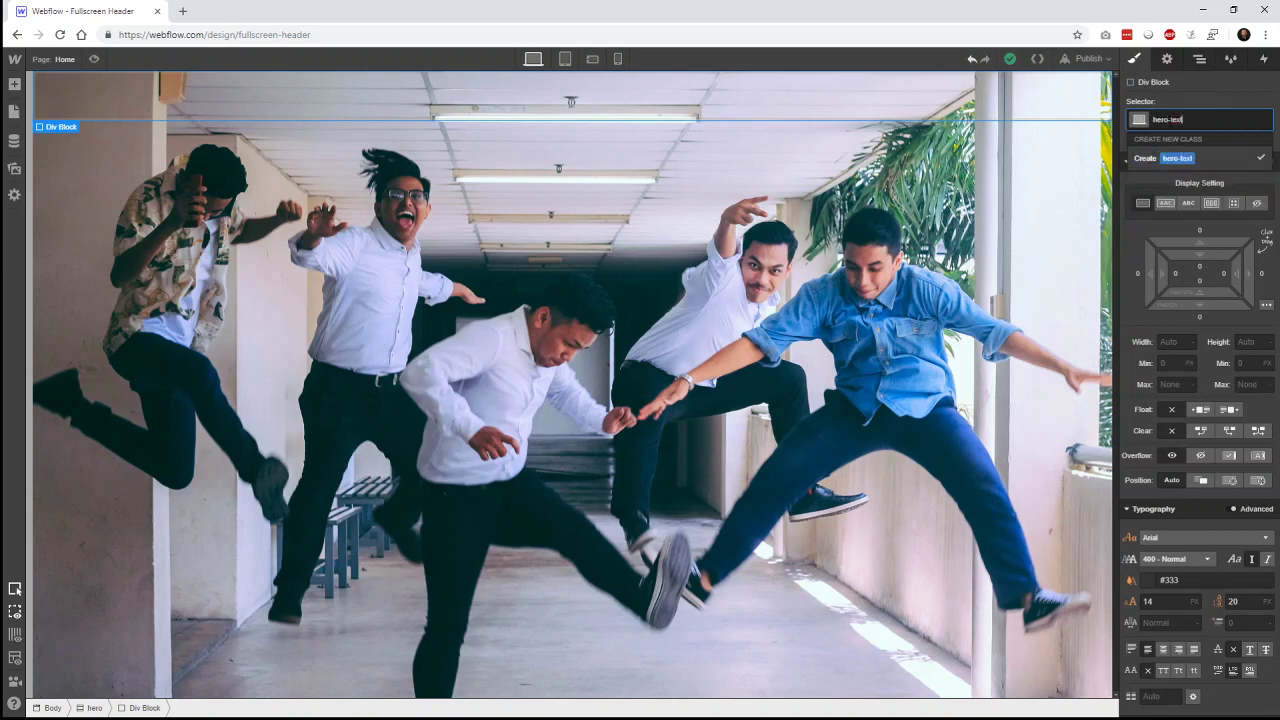
{"action": "key", "text": "Return"}
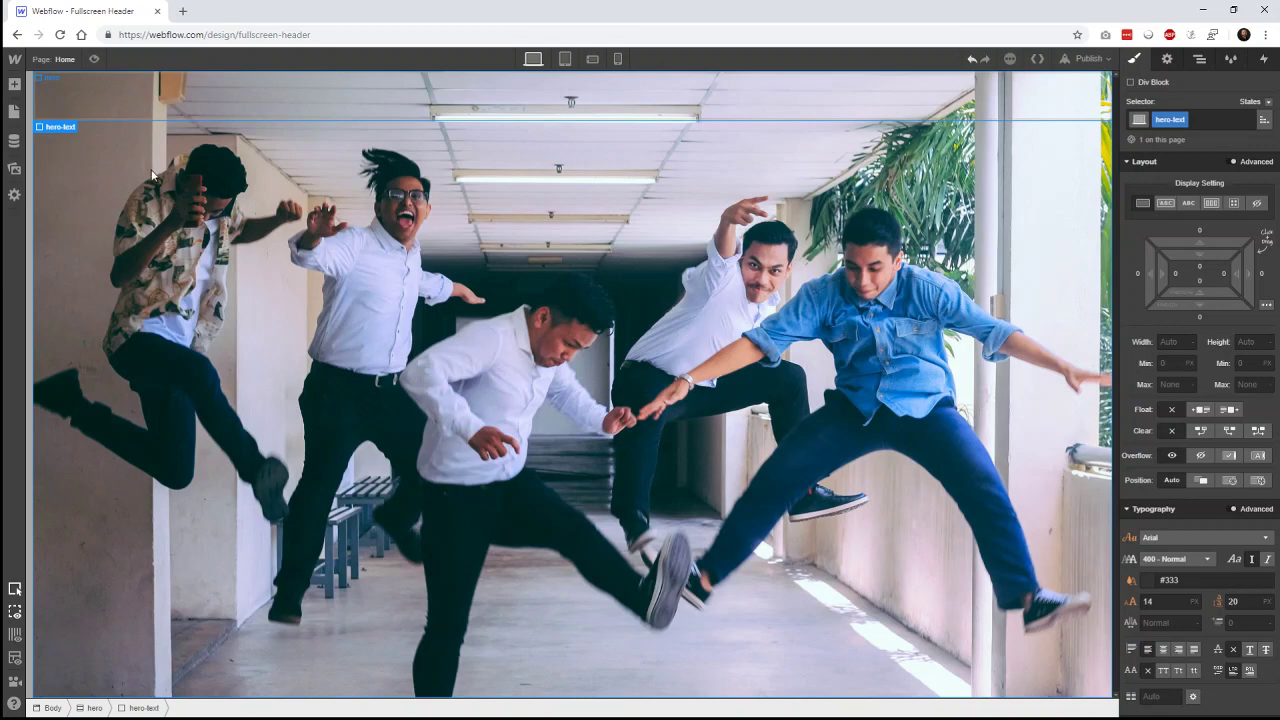
- Place a heading in hero-text and change its text to 'Rock On!'
{"action": "left_click", "coordinate": [14, 86]}
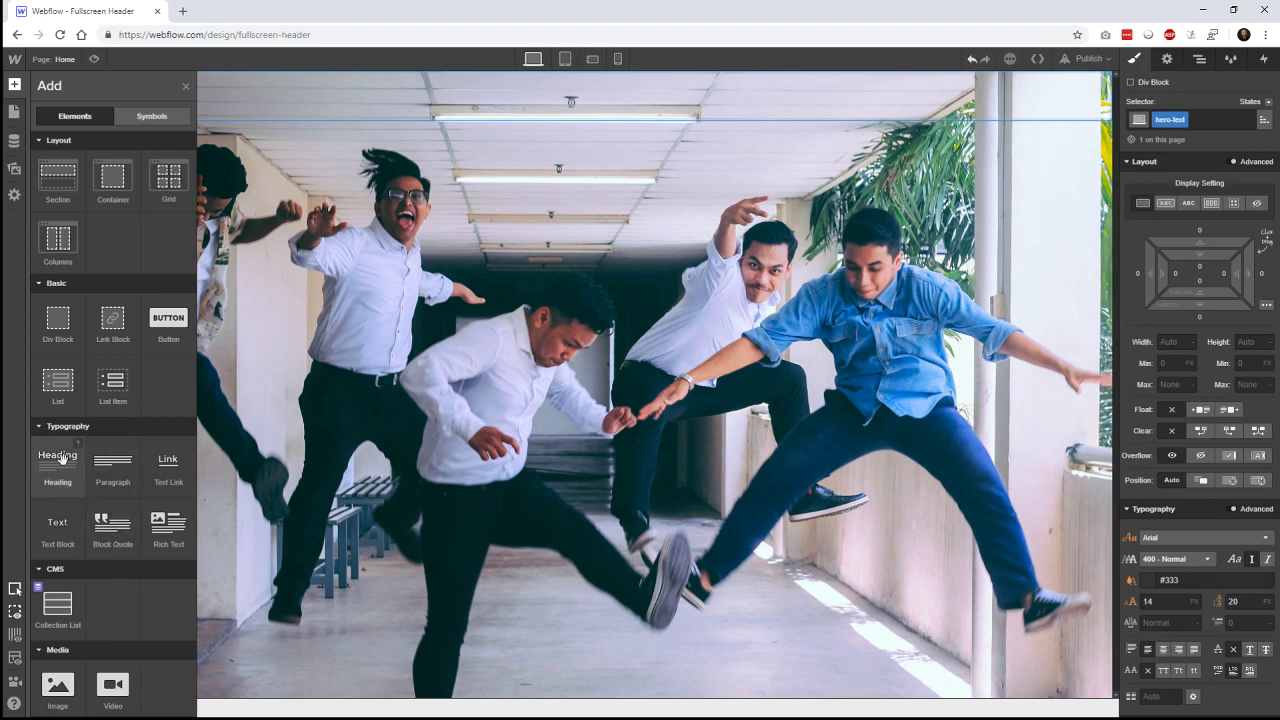
{"action": "left_click_drag", "start_coordinate": [62, 458], "coordinate": [452, 110]}
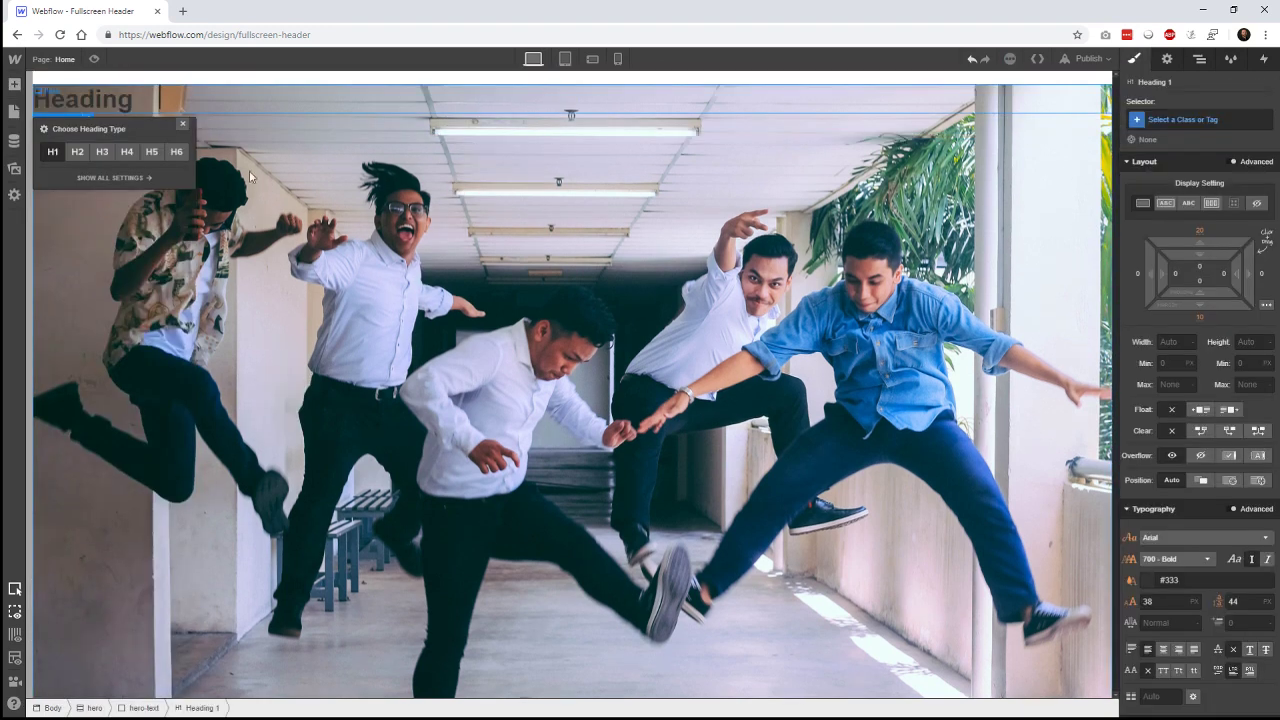
{"action": "double_click", "coordinate": [118, 104]}
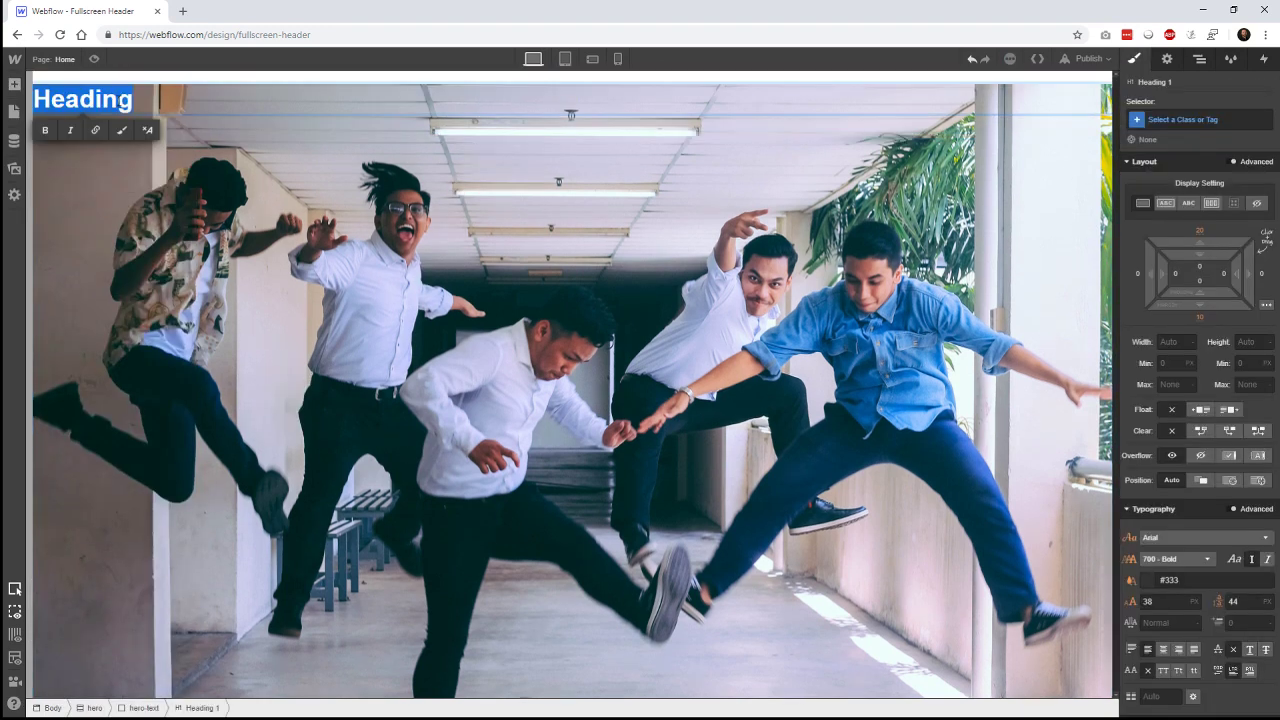
{"action": "type", "text": "Rock On!"}
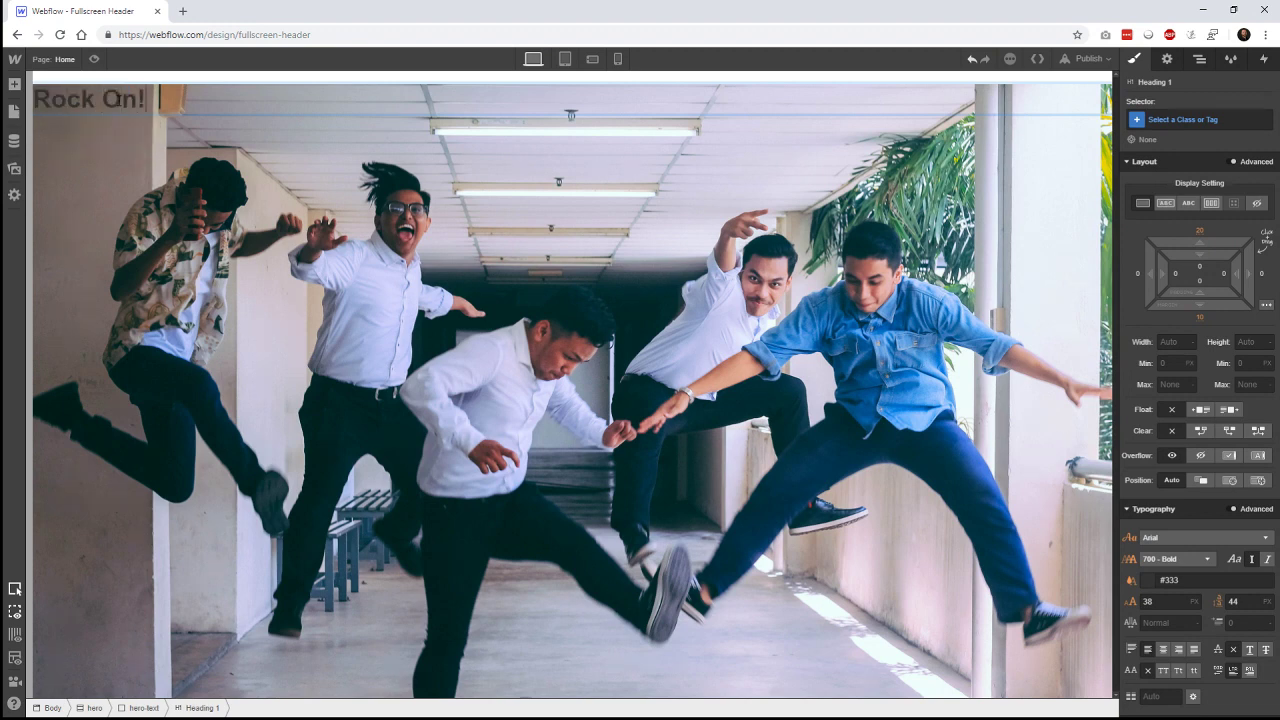
{"action": "key", "text": "Escape"}
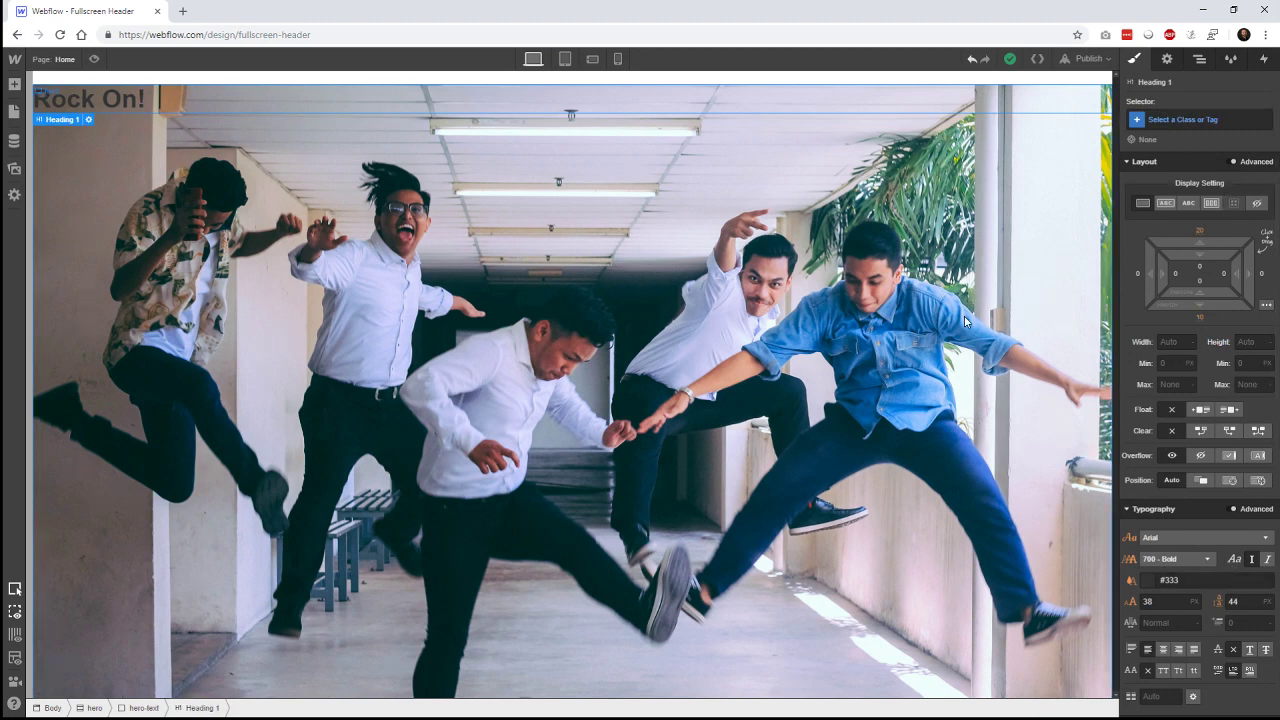
- Select the Body and set its Typography font to Open Sans
{"action": "left_click", "coordinate": [1200, 60]}
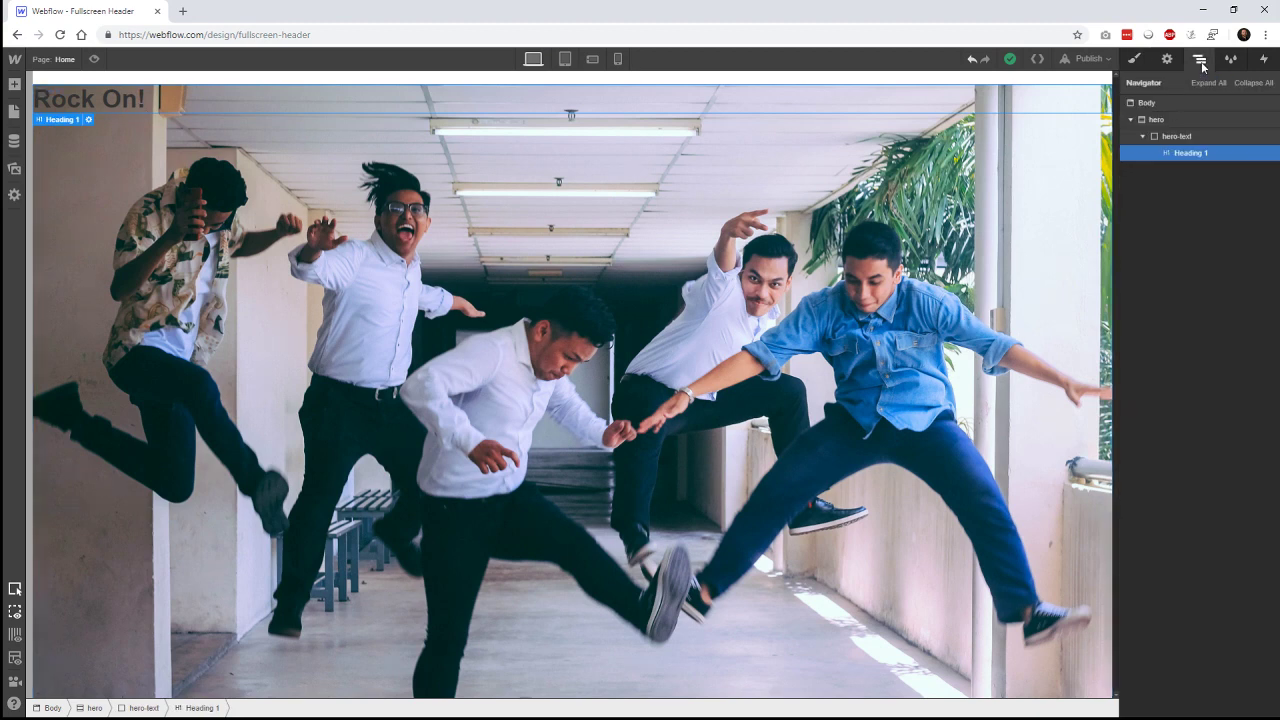
{"action": "left_click", "coordinate": [1183, 106]}
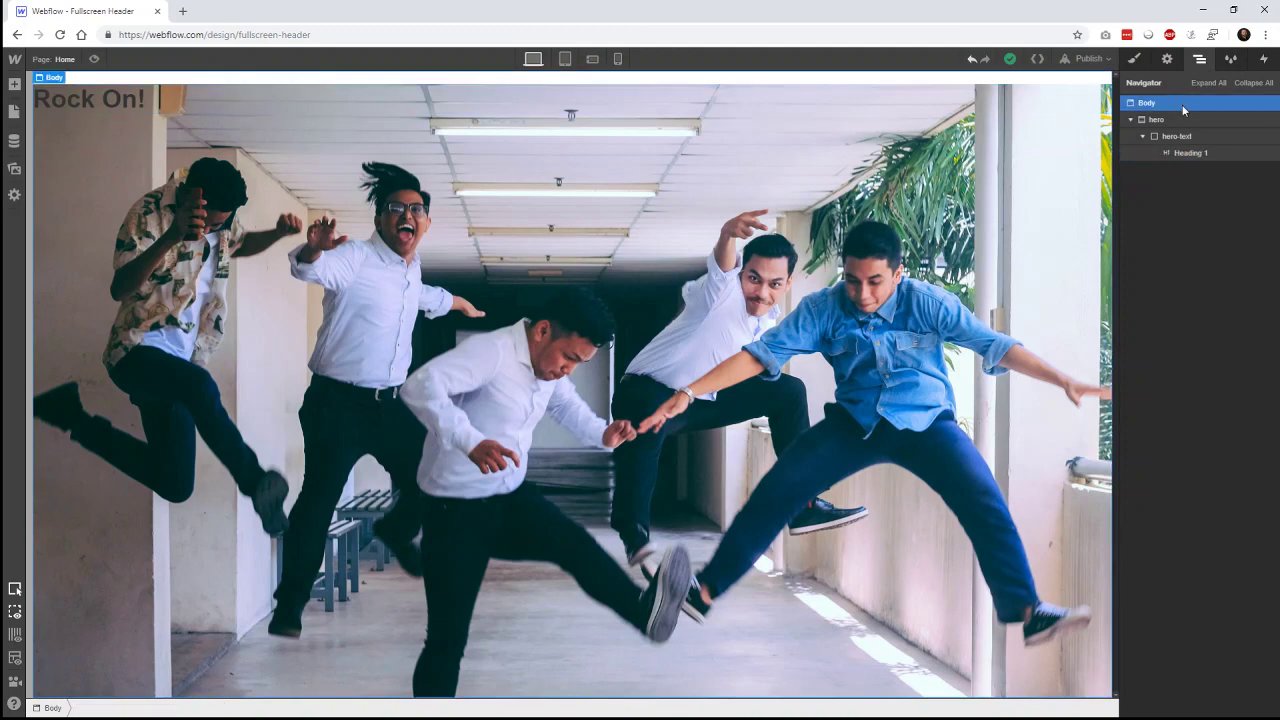
{"action": "left_click", "coordinate": [1135, 59]}
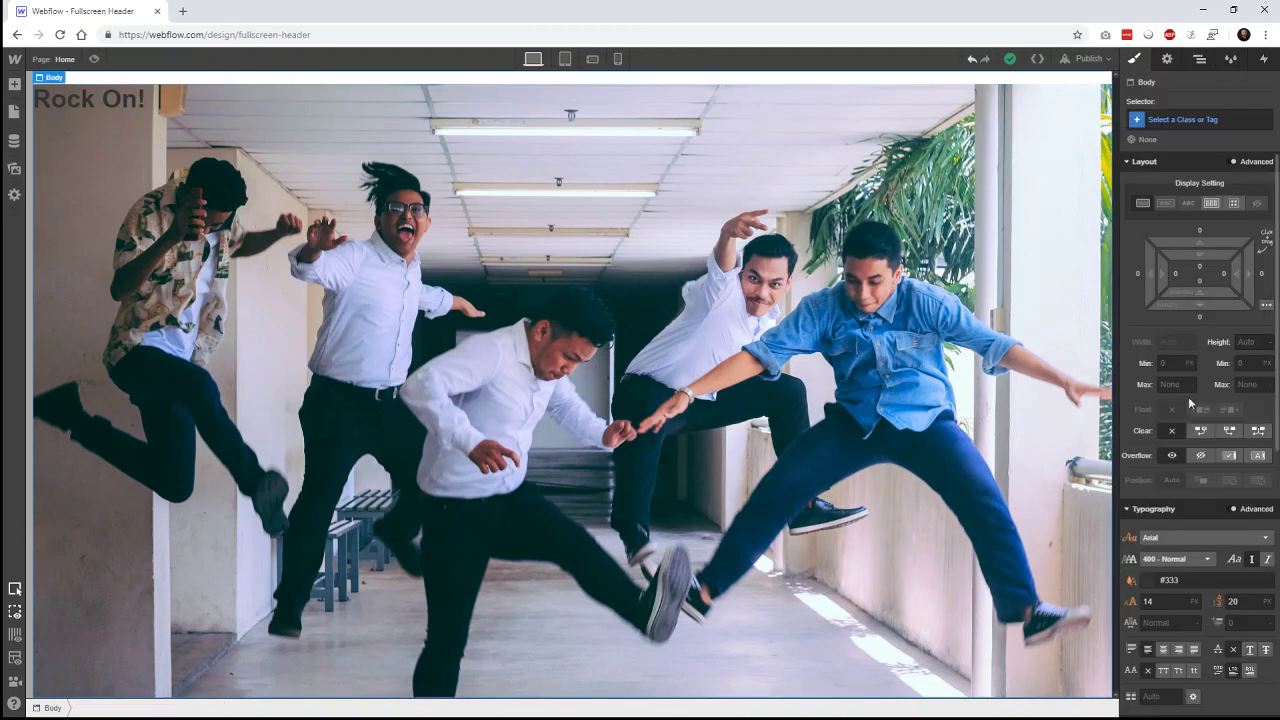
{"action": "left_click", "coordinate": [1200, 59]}
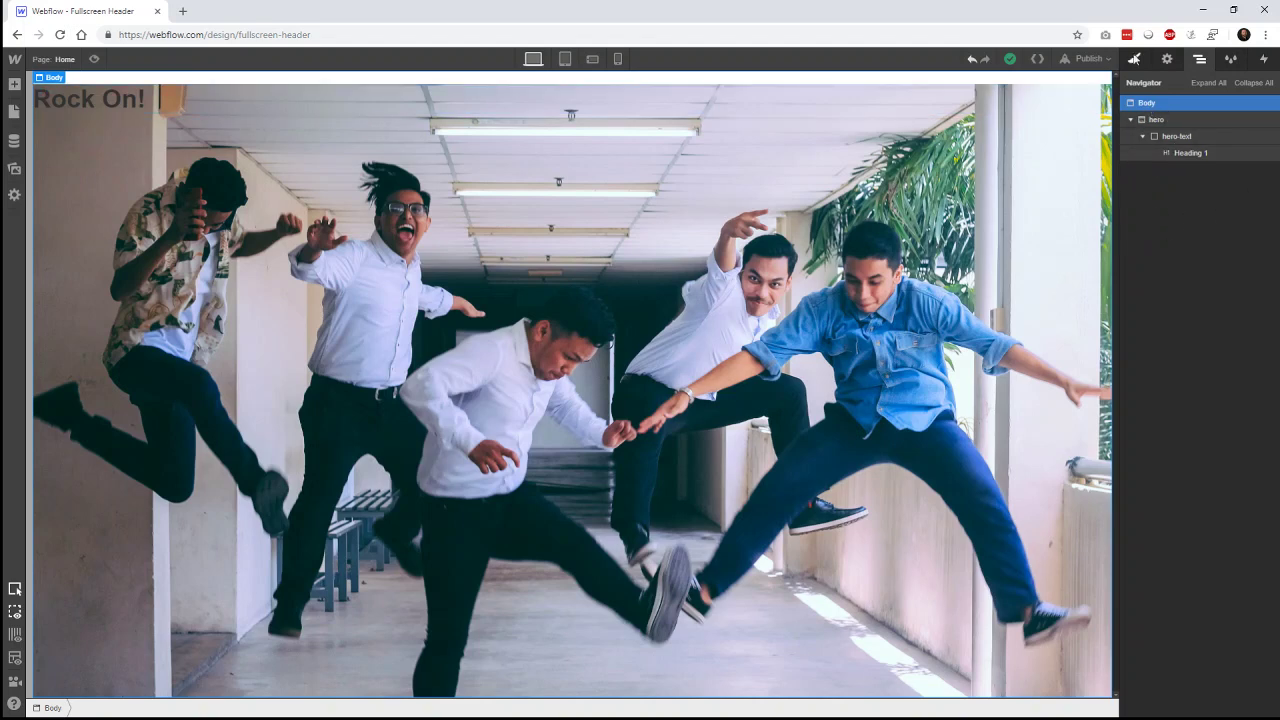
{"action": "left_click", "coordinate": [1134, 59]}
{"action": "scroll", "coordinate": [1255, 415], "scroll_direction": "down", "scroll_amount": 3}
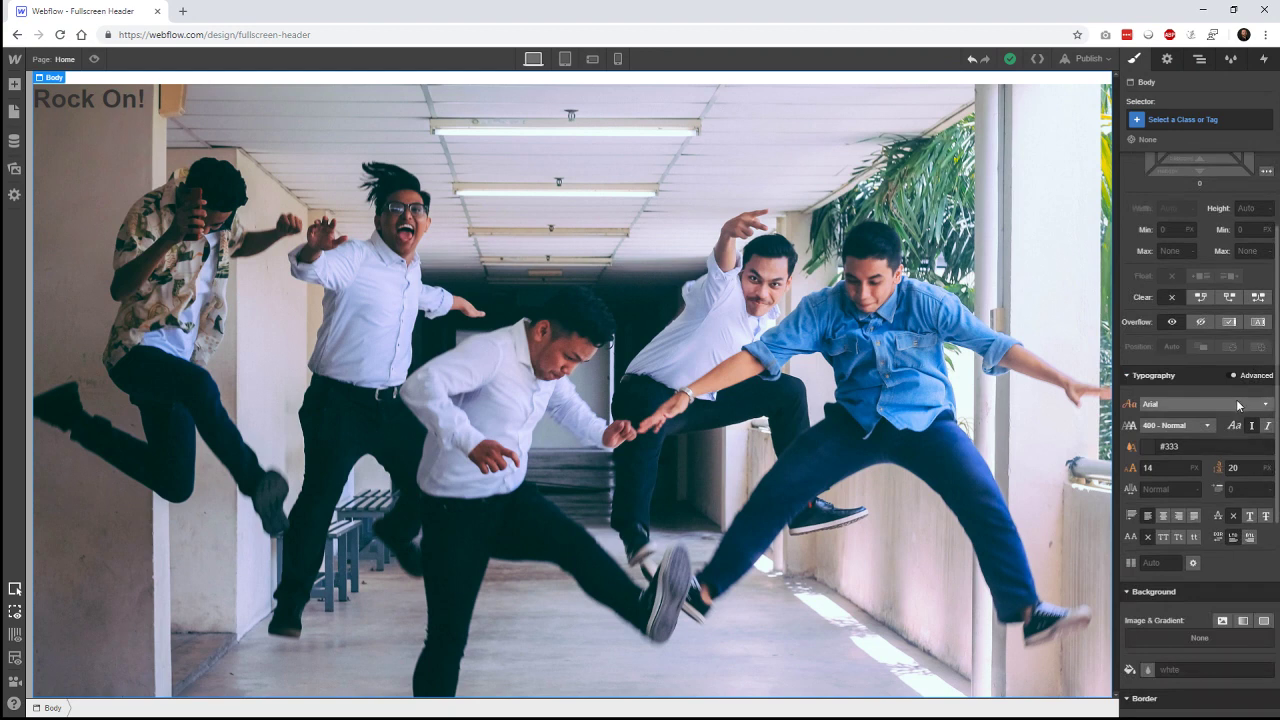
{"action": "left_click", "coordinate": [1240, 404]}
{"action": "key", "text": "Down"}
{"action": "key", "text": "Down"}
{"action": "key", "text": "Down"}
{"action": "key", "text": "Down"}
{"action": "key", "text": "Down"}
{"action": "key", "text": "Down"}
{"action": "key", "text": "Down"}
{"action": "key", "text": "Down"}
{"action": "key", "text": "Down"}
{"action": "key", "text": "Down"}
{"action": "key", "text": "Down"}
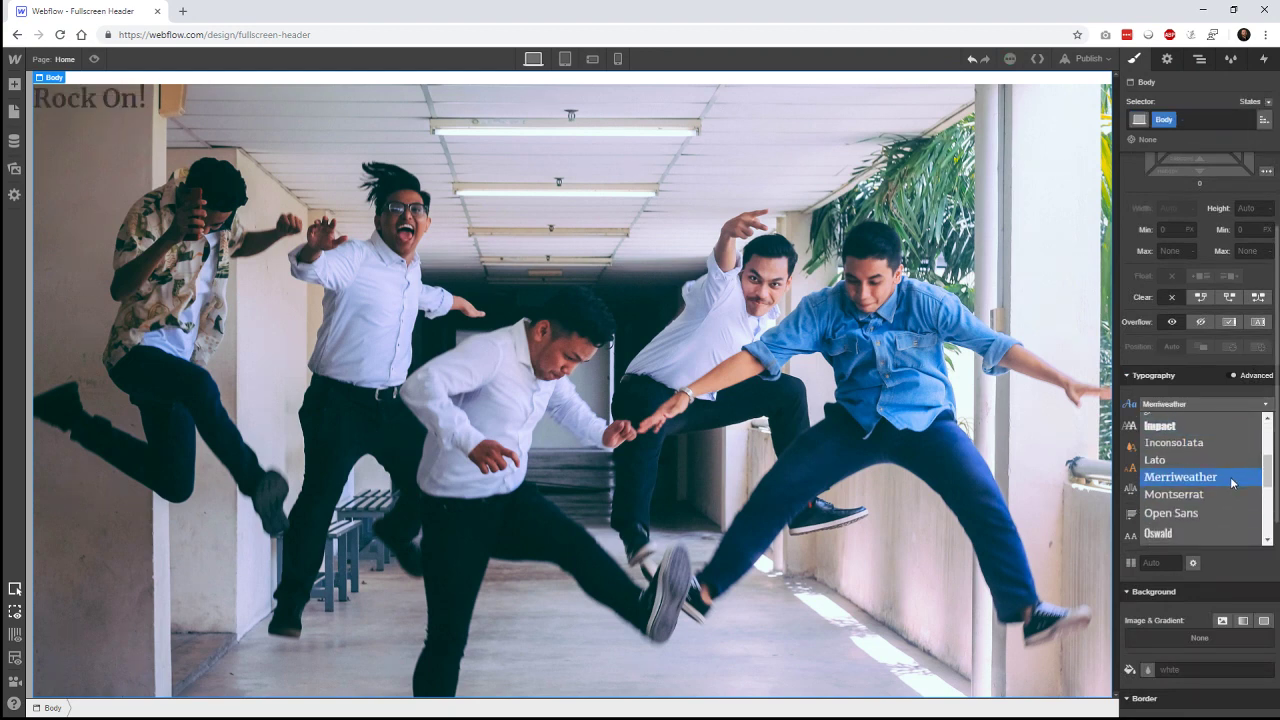
{"action": "left_click", "coordinate": [1208, 518]}
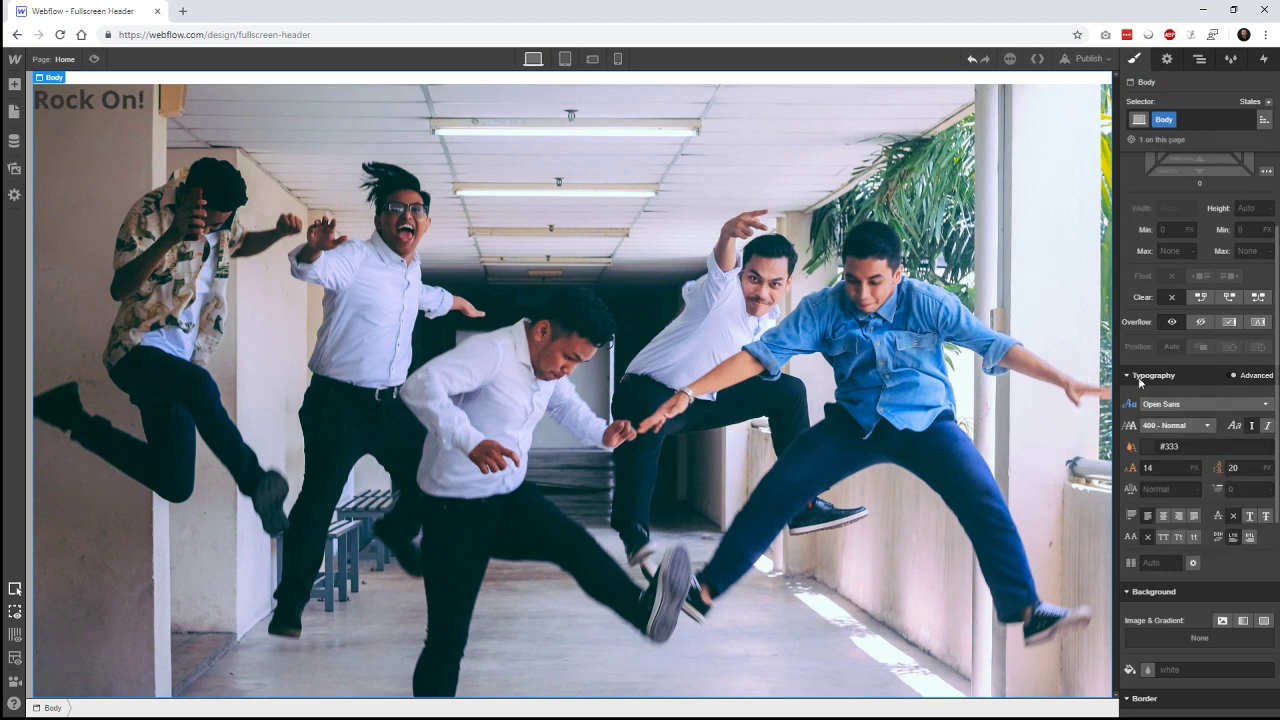
{"action": "left_click", "coordinate": [210, 100]}
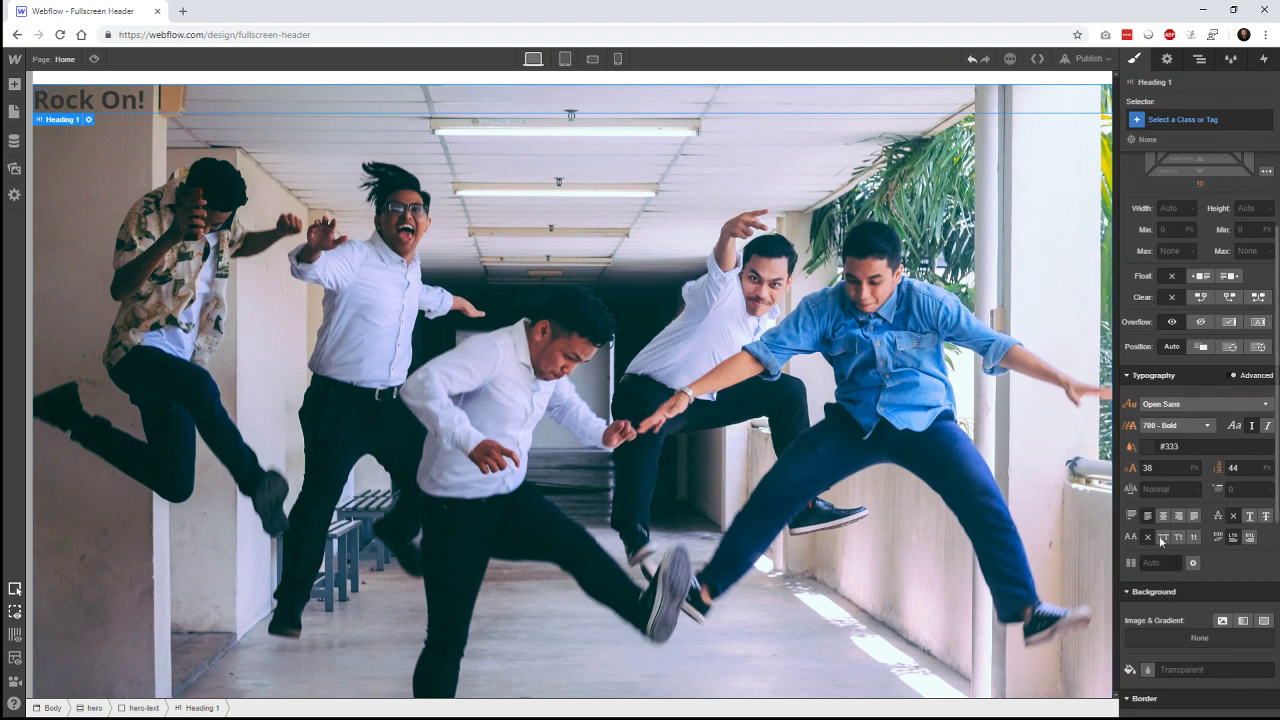
- Set the Rock On! heading's text colour to white
{"action": "left_click", "coordinate": [1148, 446]}
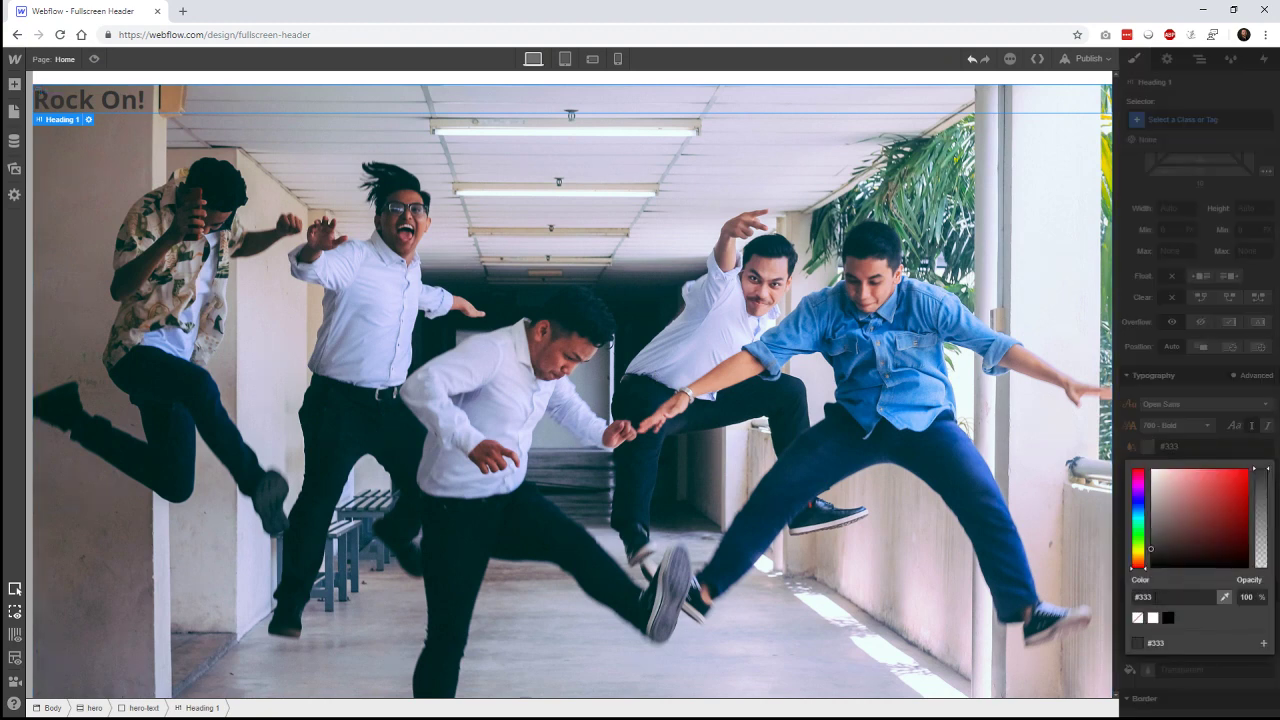
{"action": "left_click", "coordinate": [1153, 620]}
{"action": "left_click", "coordinate": [760, 327]}
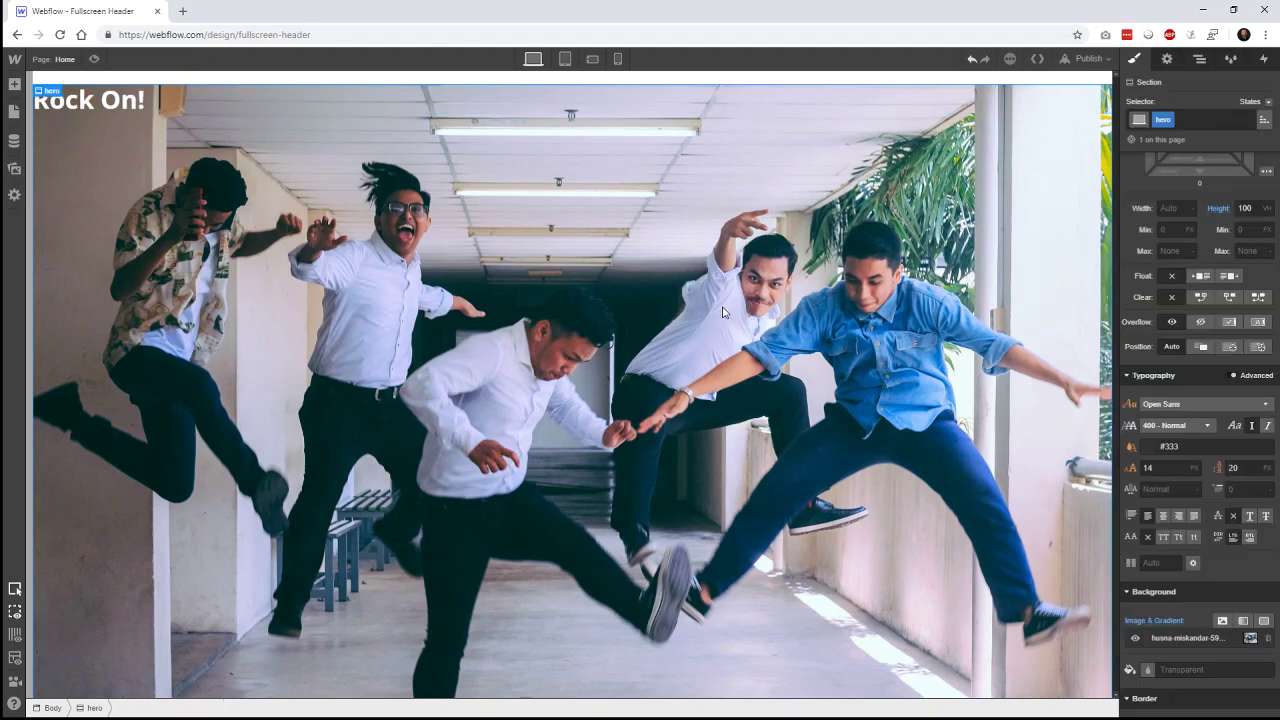
{"action": "left_click", "coordinate": [146, 106]}
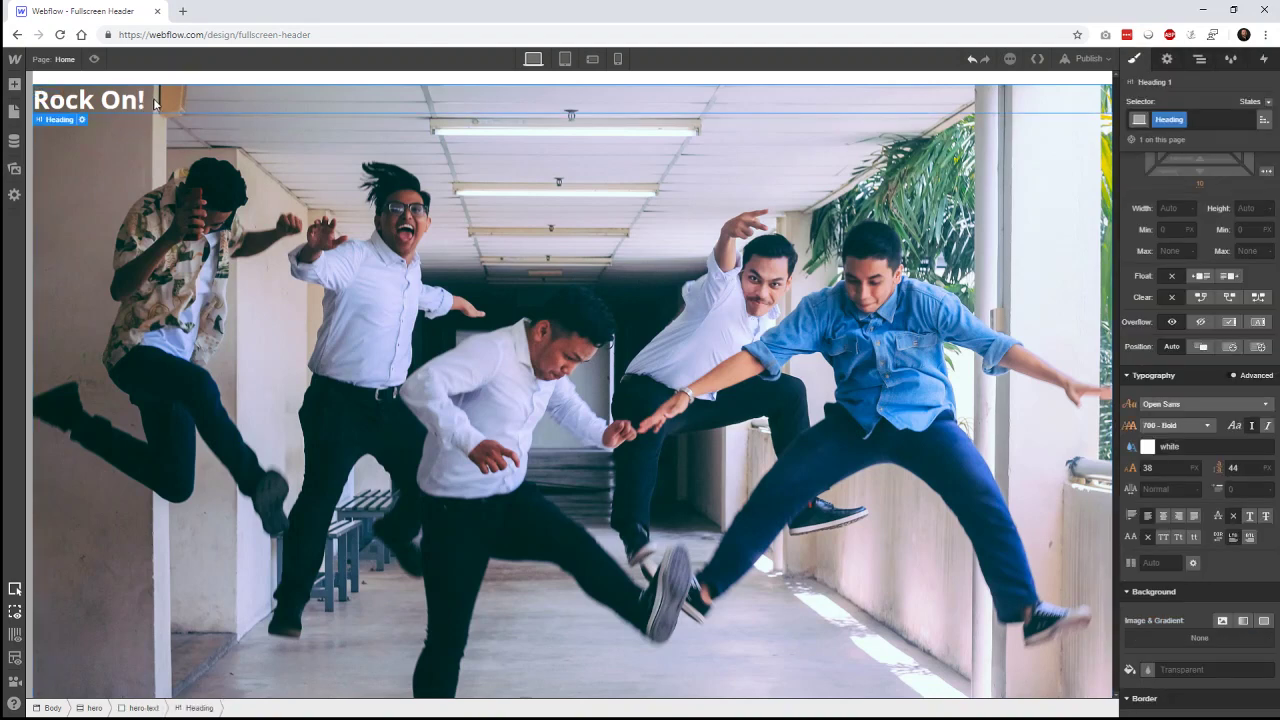
- Add a paragraph below the heading in the hero and make its text white
{"action": "left_click", "coordinate": [14, 85]}
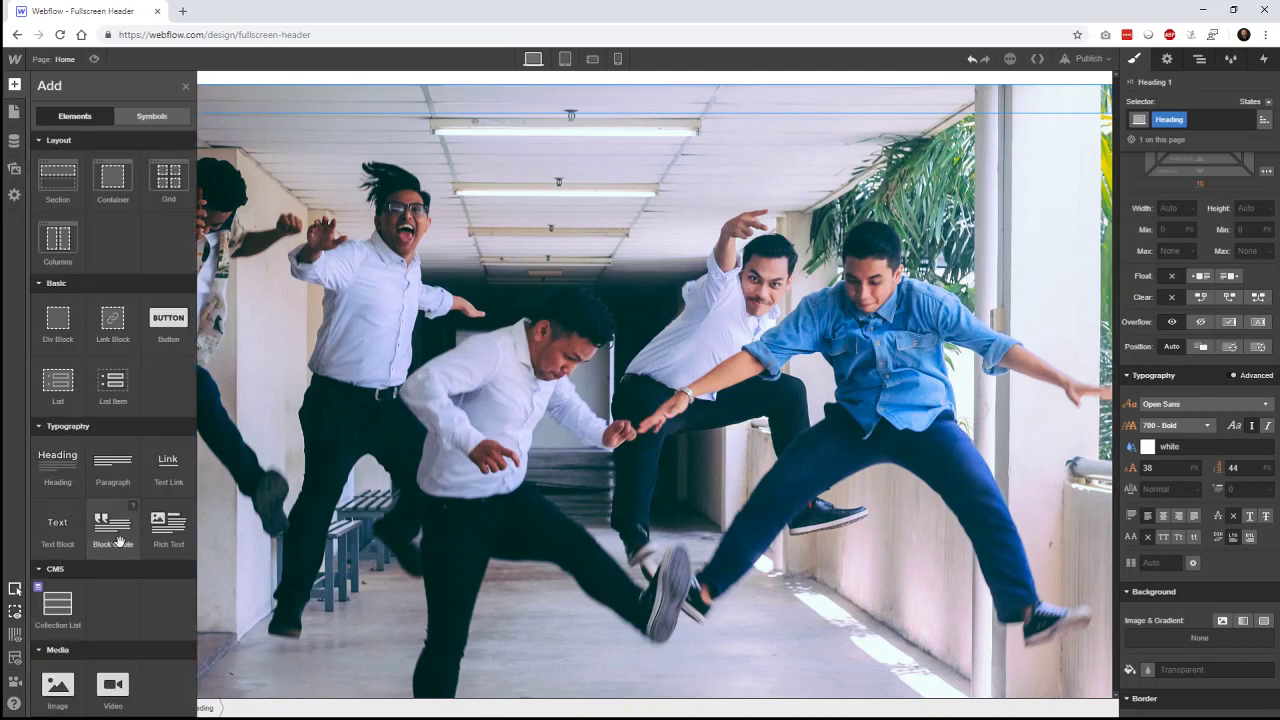
{"action": "left_click_drag", "start_coordinate": [118, 470], "coordinate": [206, 124]}
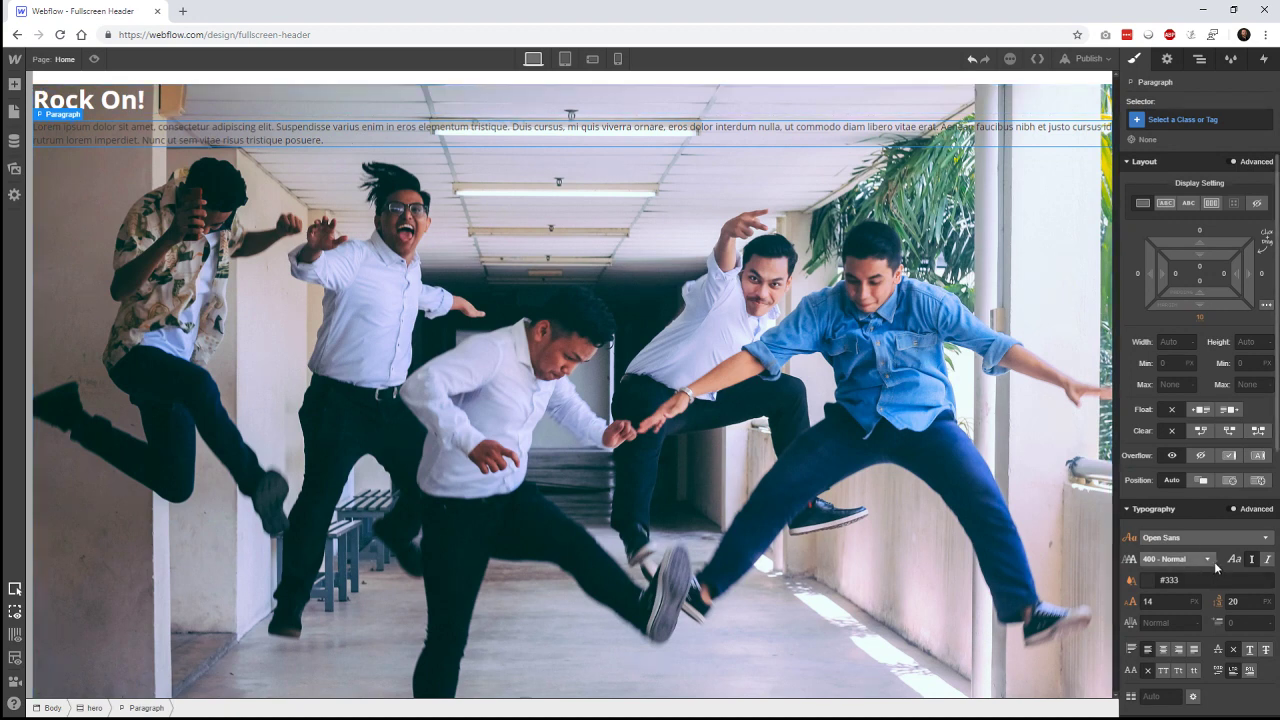
{"action": "left_click", "coordinate": [1152, 580]}
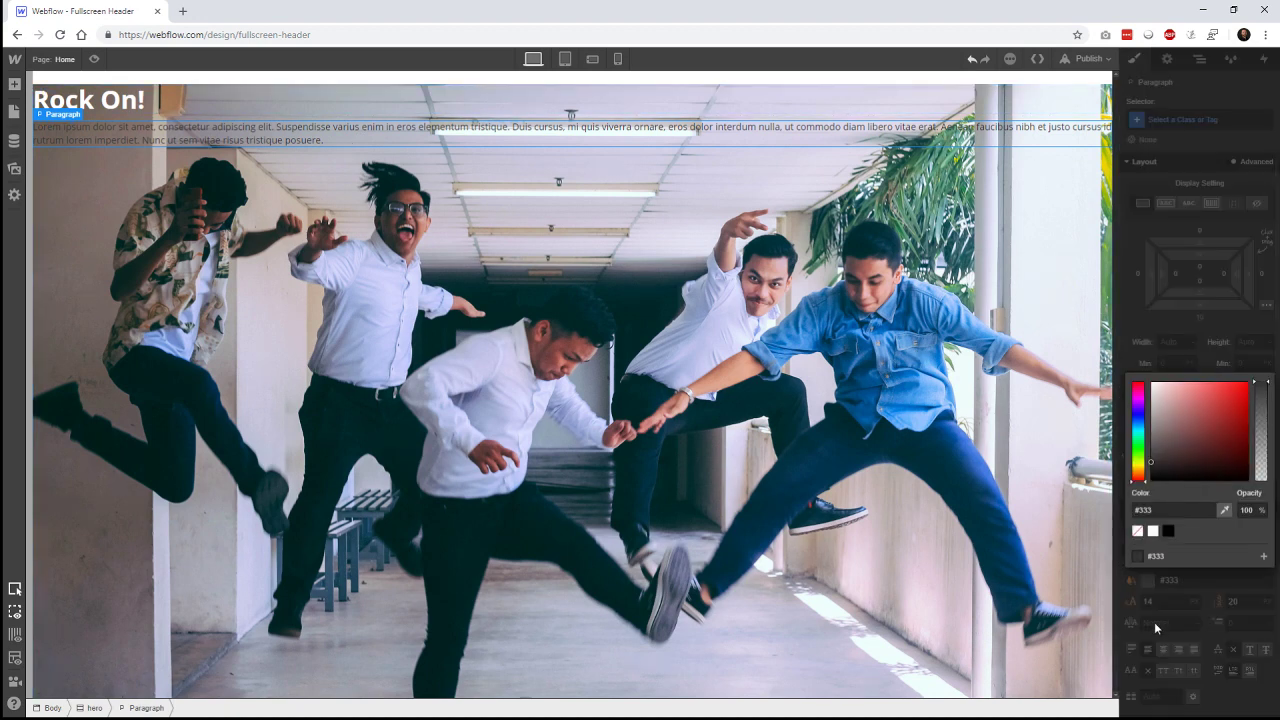
{"action": "left_click", "coordinate": [1155, 533]}
{"action": "left_click", "coordinate": [615, 360]}
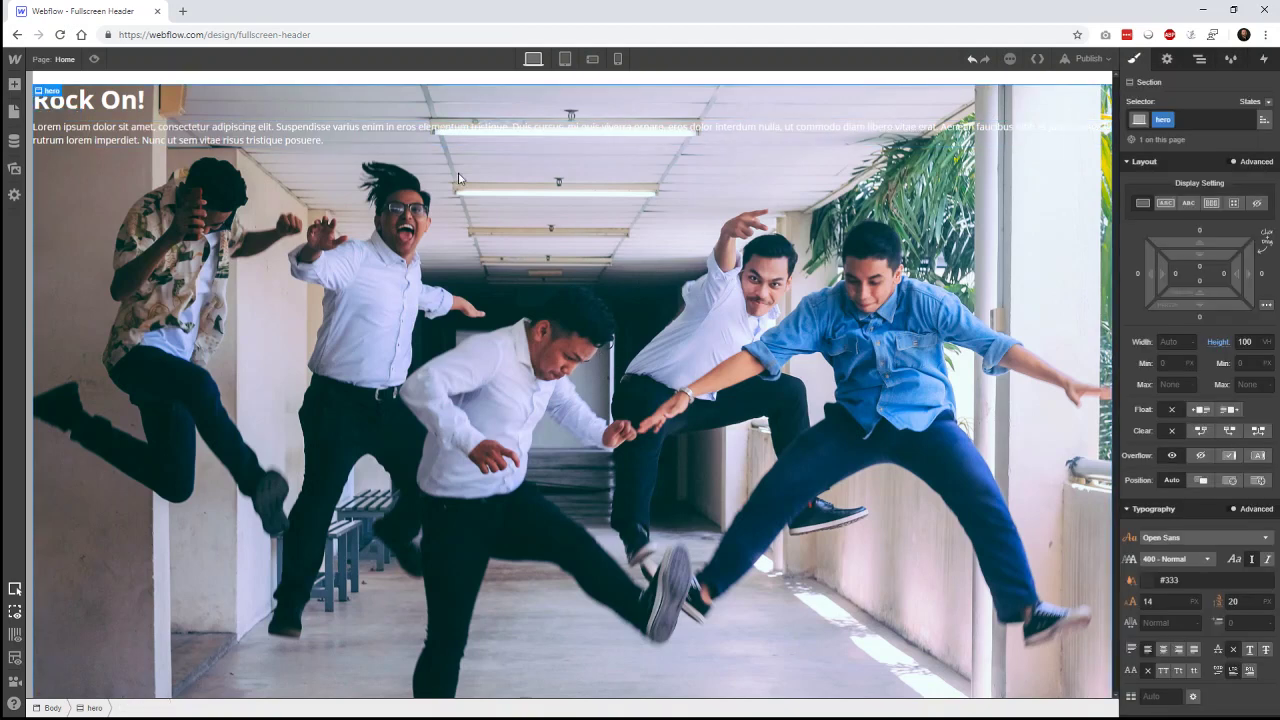
{"action": "left_click", "coordinate": [125, 108]}
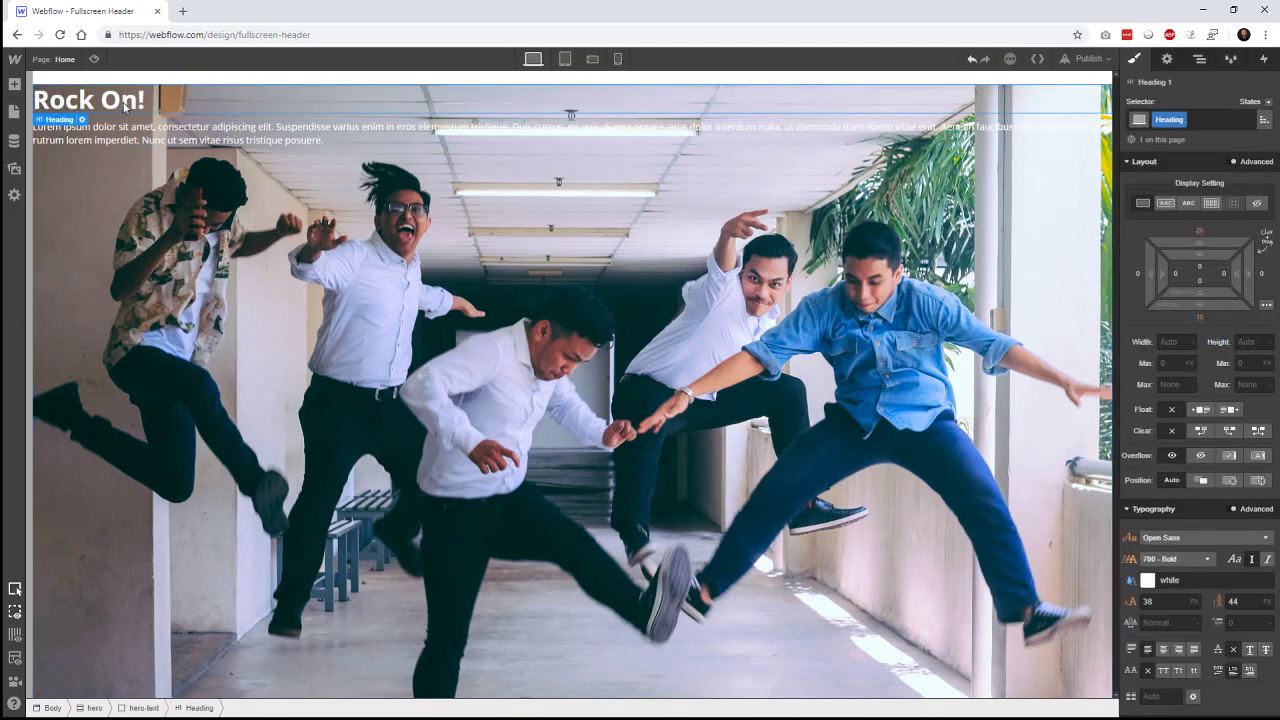
- Select the hero section and set its Display to Flex after briefly trying None and Block
{"action": "left_click", "coordinate": [915, 384]}
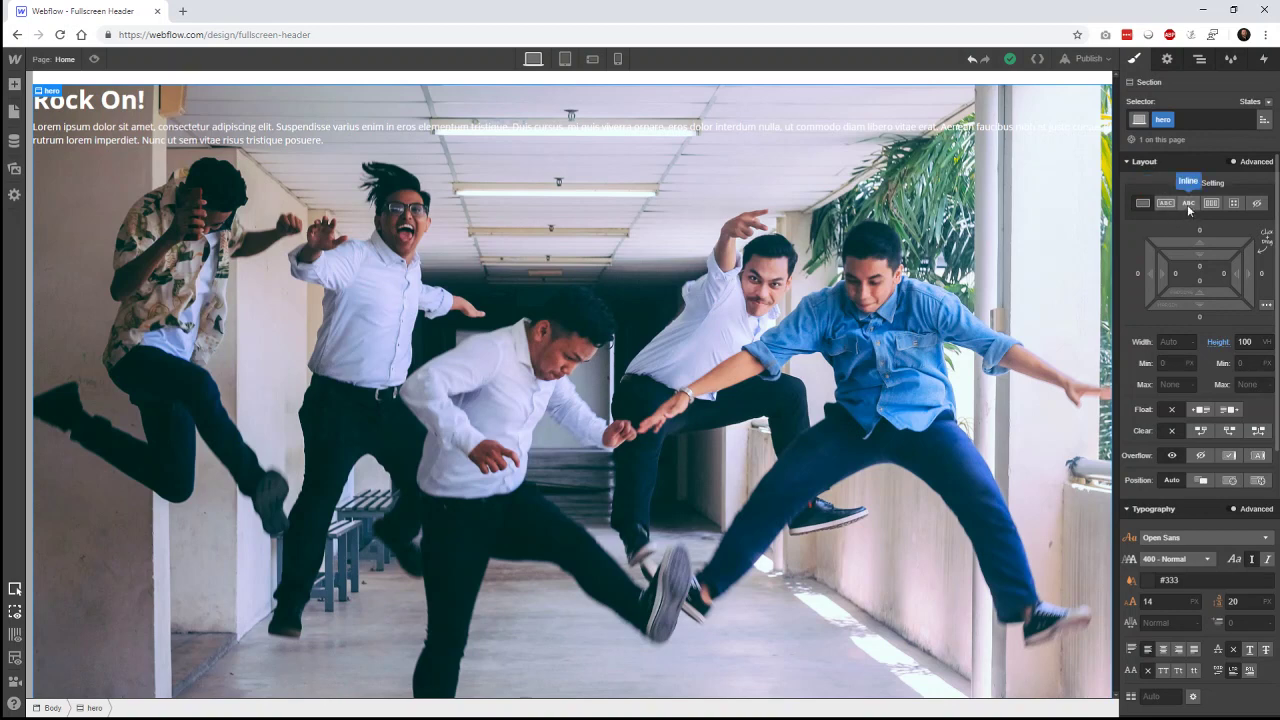
{"action": "left_click", "coordinate": [1258, 205]}
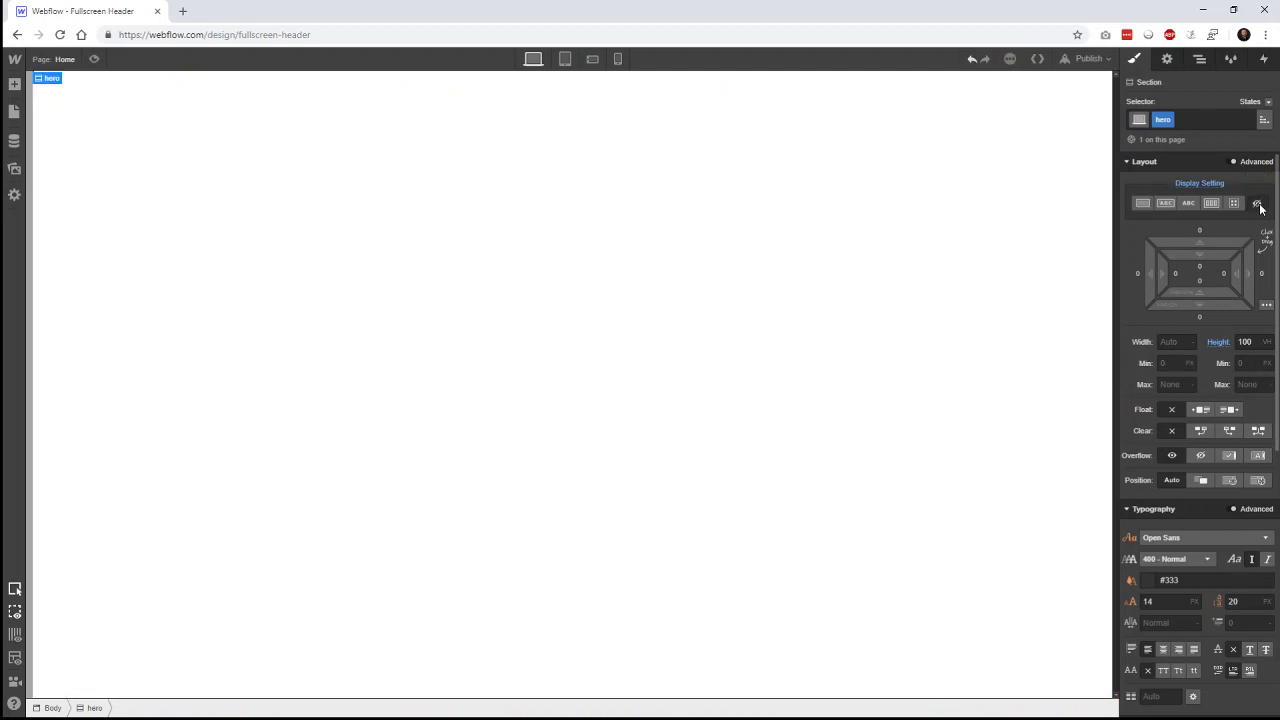
{"action": "left_click", "coordinate": [1145, 206]}
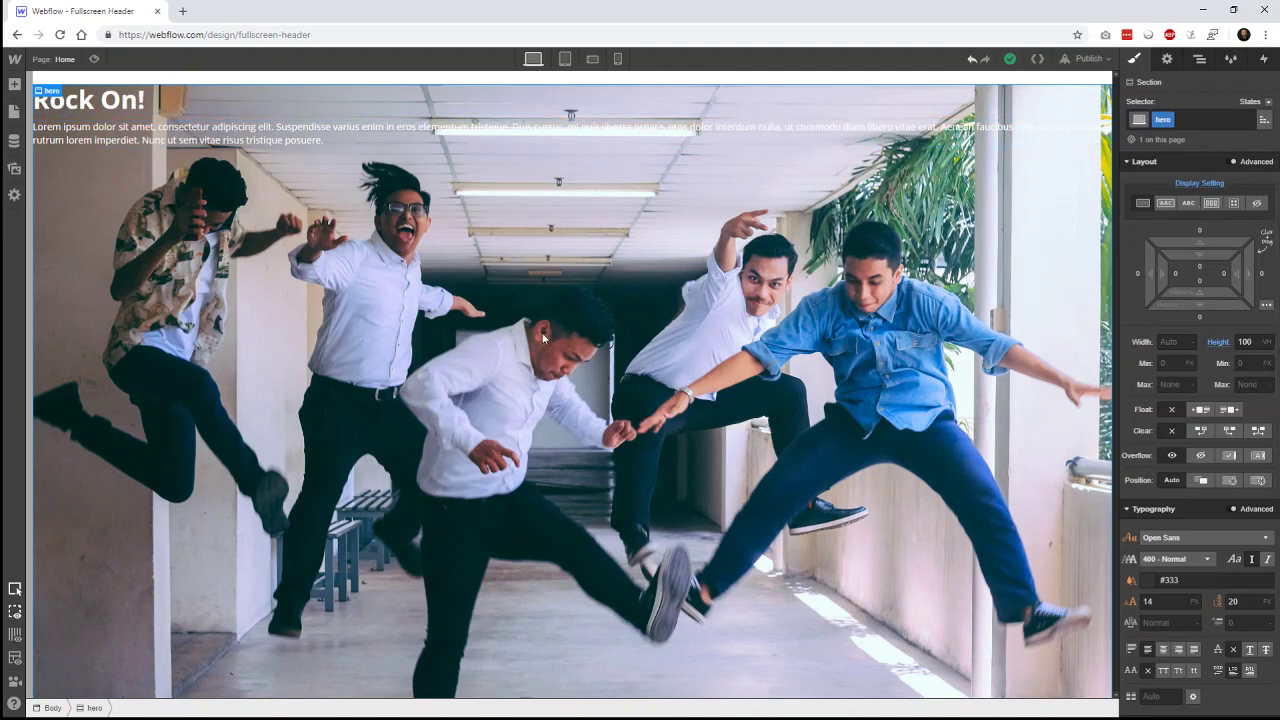
{"action": "left_click", "coordinate": [1211, 204]}
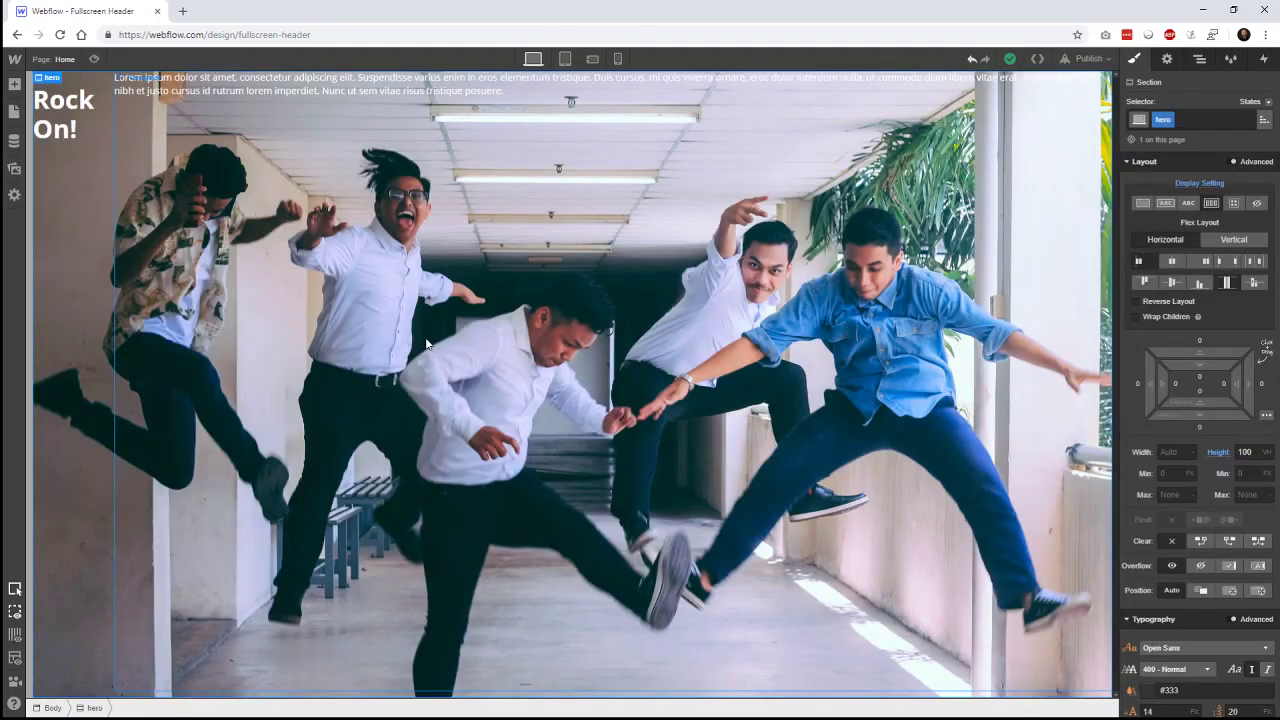
- In the Navigator, move the paragraph into hero-text beneath the heading, then reselect hero
{"action": "left_click", "coordinate": [1200, 58]}
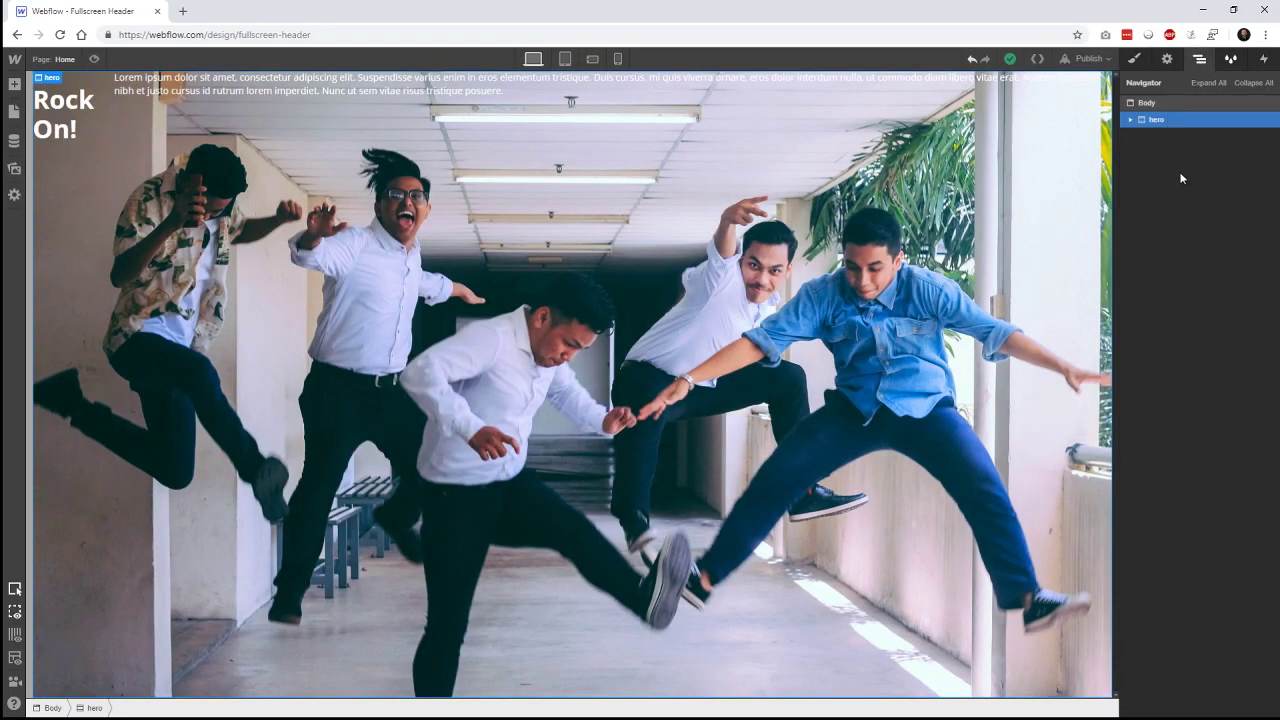
{"action": "left_click", "coordinate": [1208, 82]}
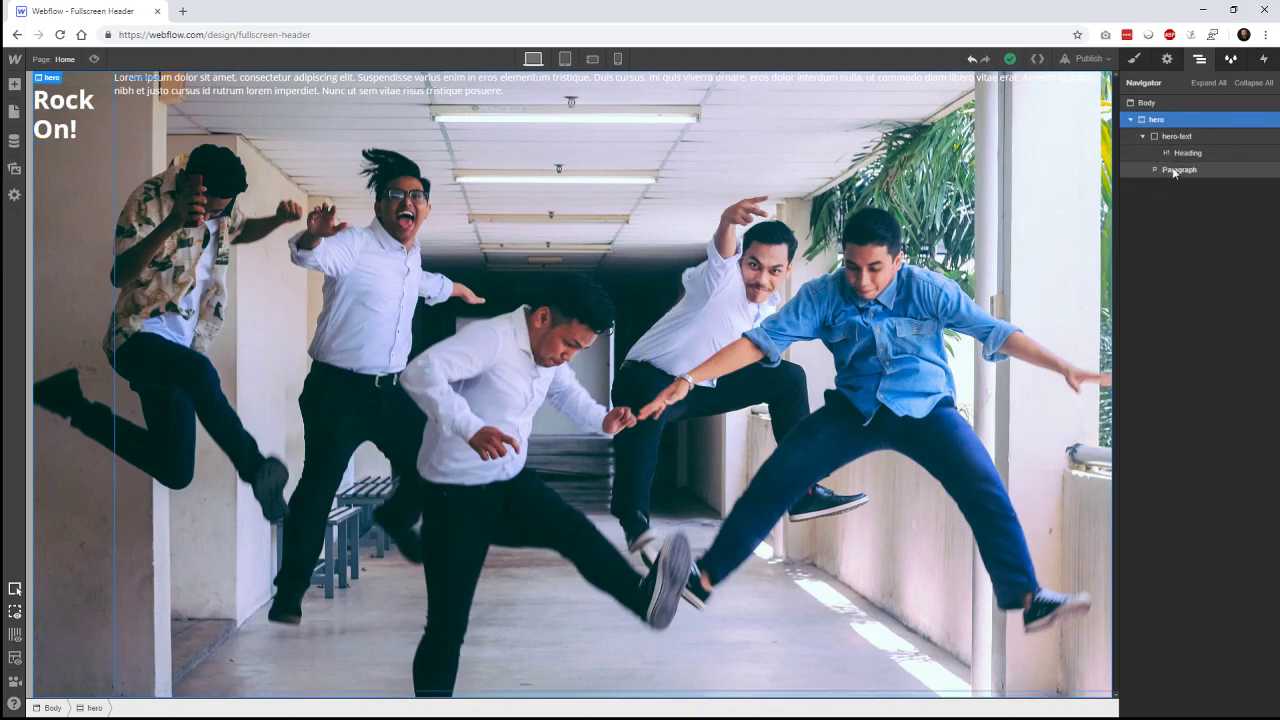
{"action": "left_click", "coordinate": [1176, 171]}
{"action": "left_click_drag", "start_coordinate": [1181, 161], "coordinate": [1190, 170]}
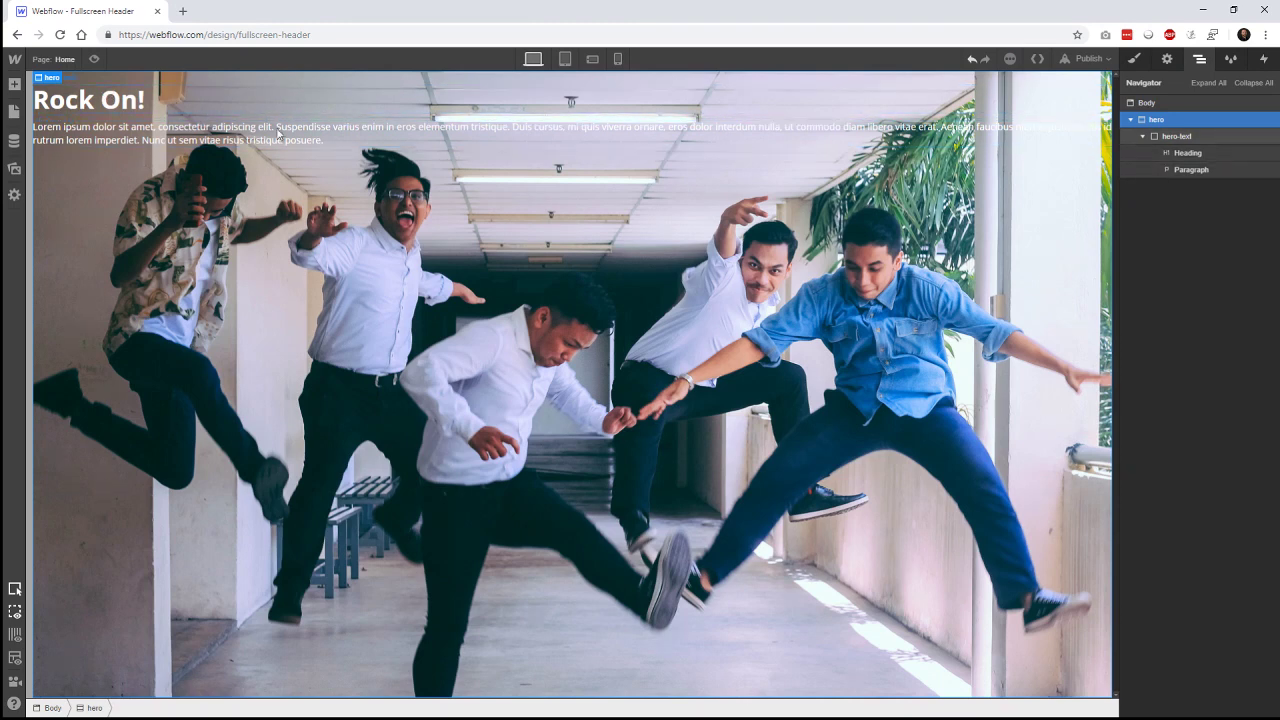
{"action": "left_click", "coordinate": [1190, 137]}
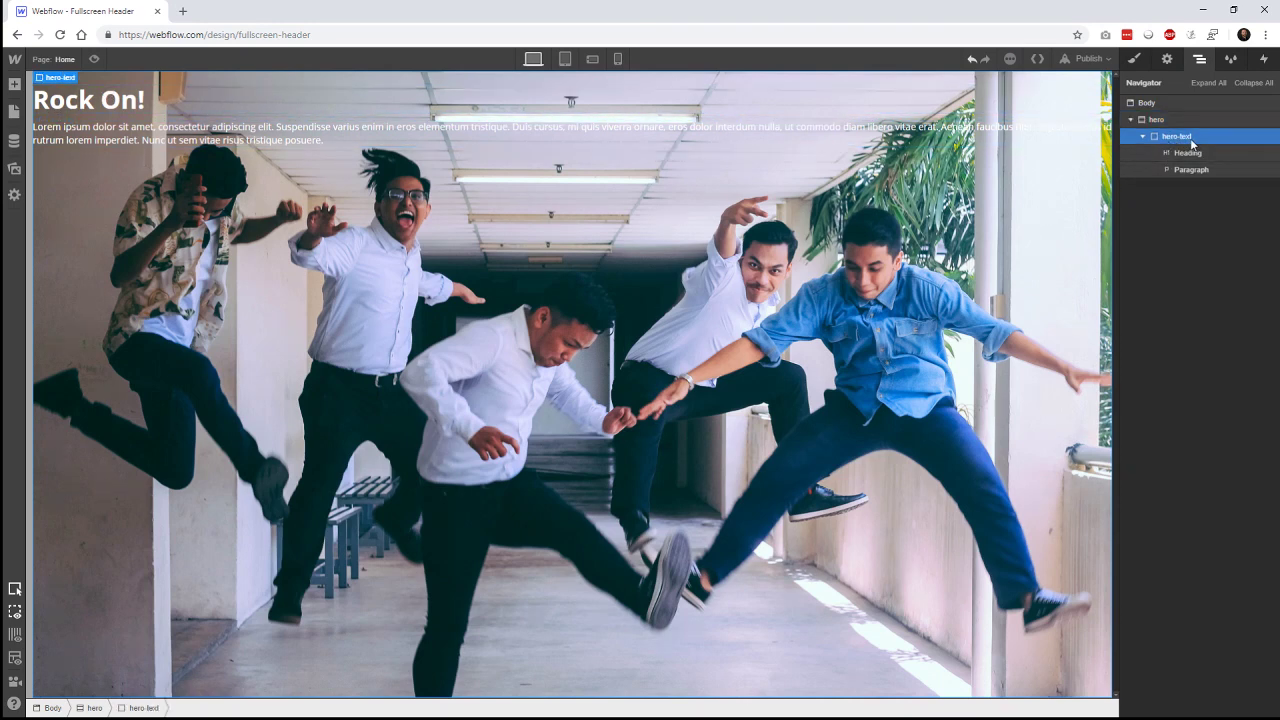
{"action": "left_click", "coordinate": [1143, 137]}
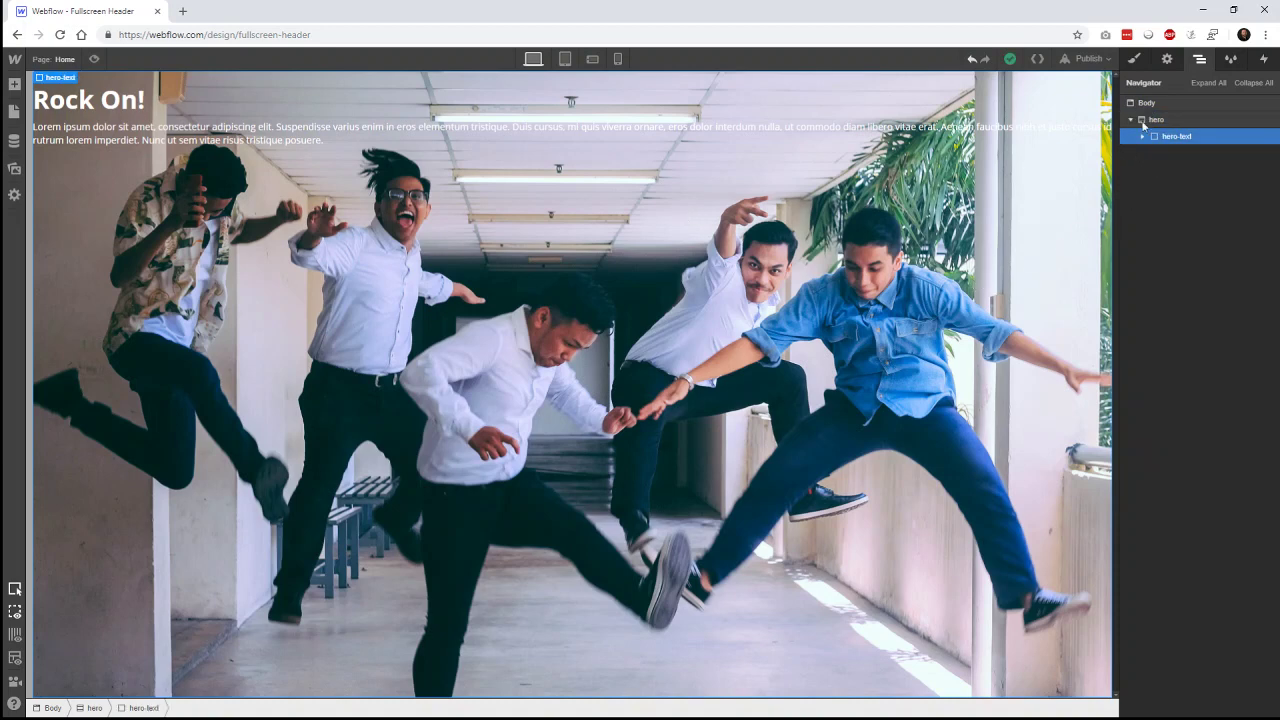
{"action": "left_click", "coordinate": [1145, 121]}
- Set the hero's flex Justify and Align to Center, then select the hero-text block
{"action": "key", "text": "s"}
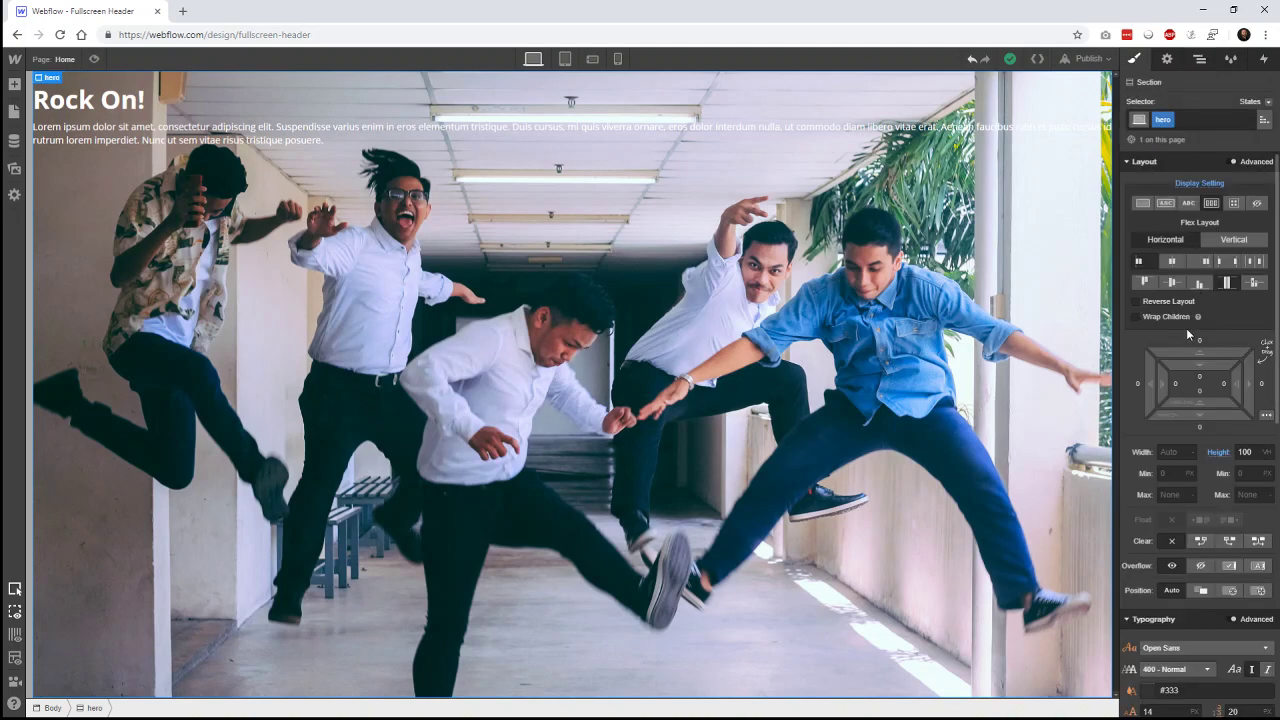
{"action": "left_click", "coordinate": [1173, 262]}
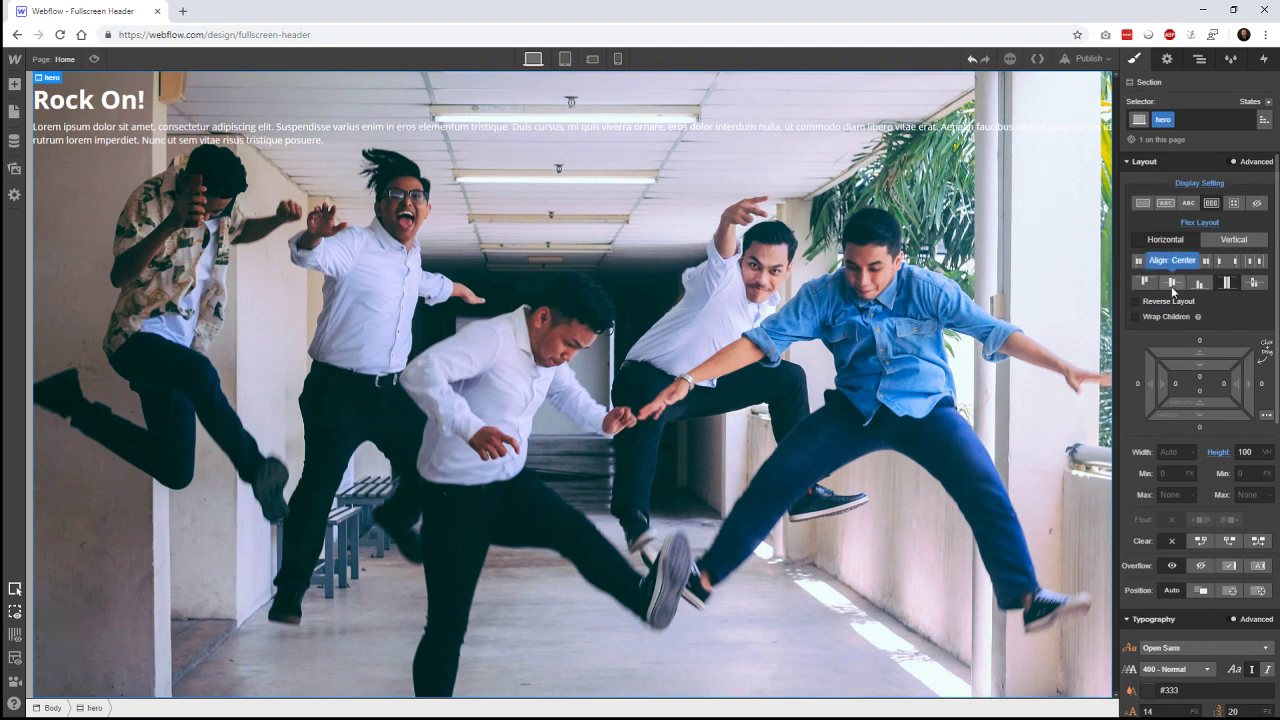
{"action": "left_click", "coordinate": [1171, 286]}
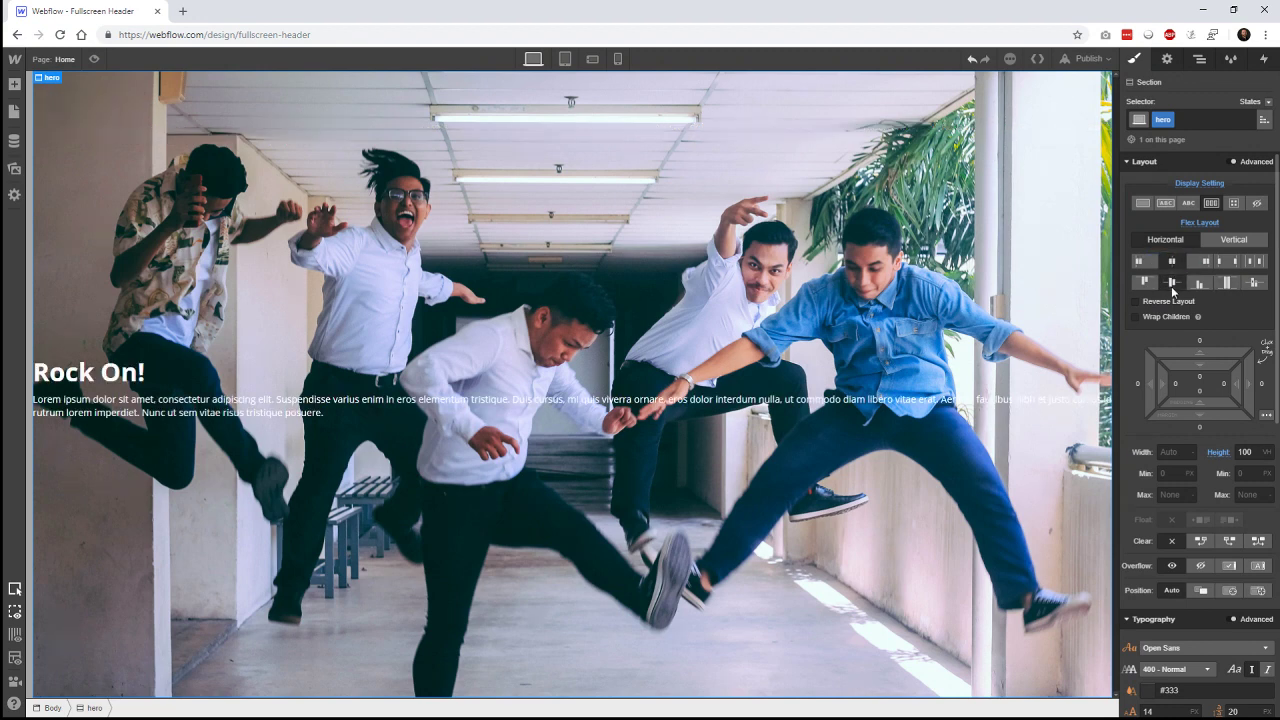
{"action": "left_click", "coordinate": [488, 351]}
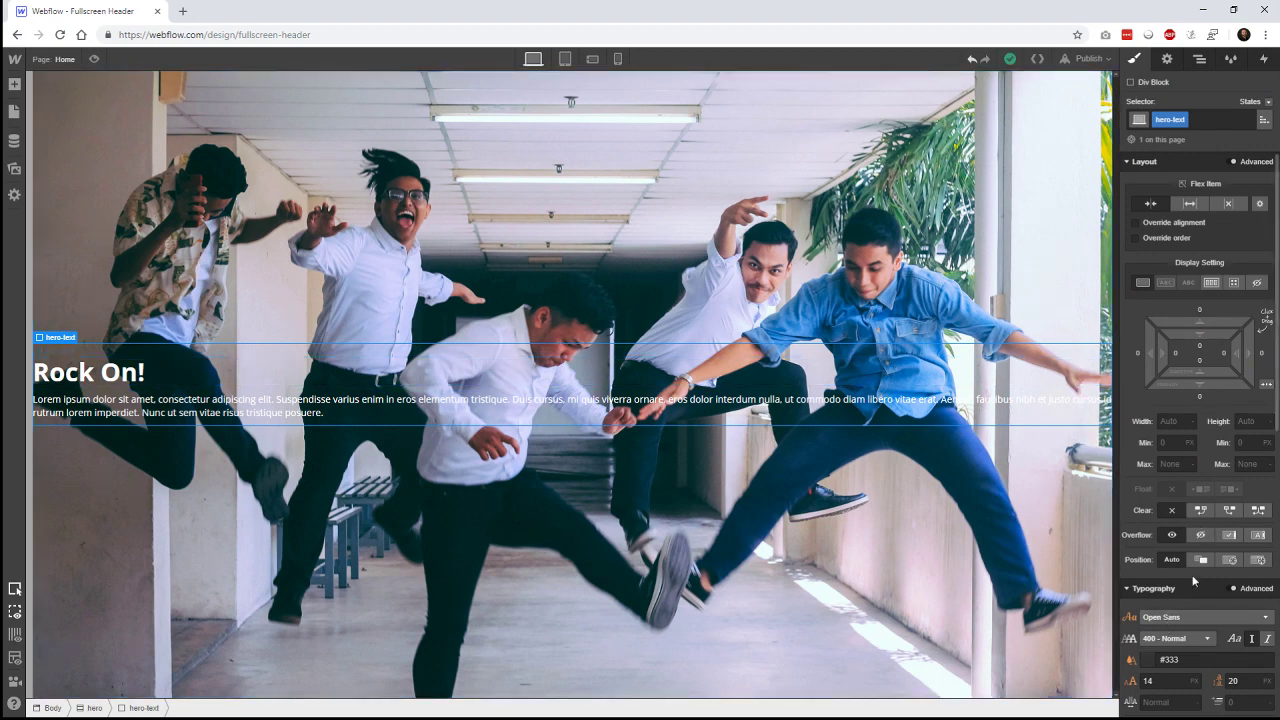
- Center-align the hero-text block's typography
{"action": "scroll", "coordinate": [1168, 501], "scroll_direction": "down", "scroll_amount": 3}
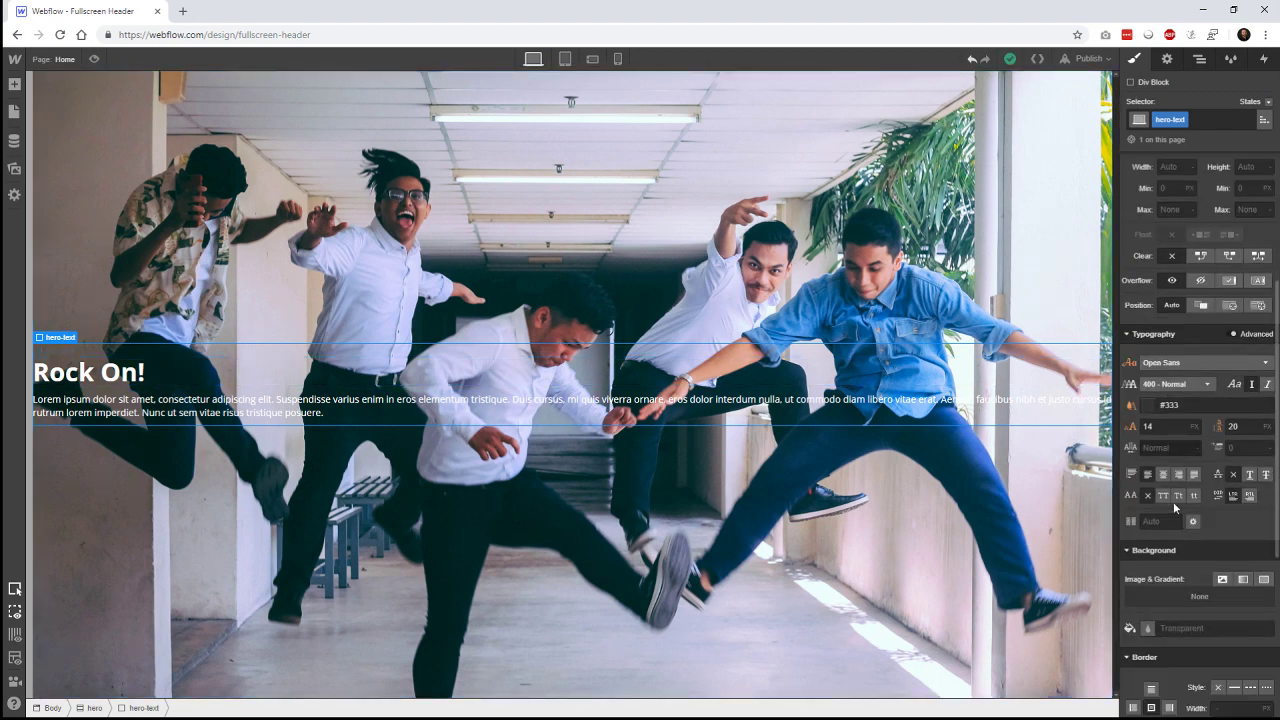
{"action": "scroll", "coordinate": [1173, 501], "scroll_direction": "down", "scroll_amount": 2}
{"action": "left_click", "coordinate": [1163, 328]}
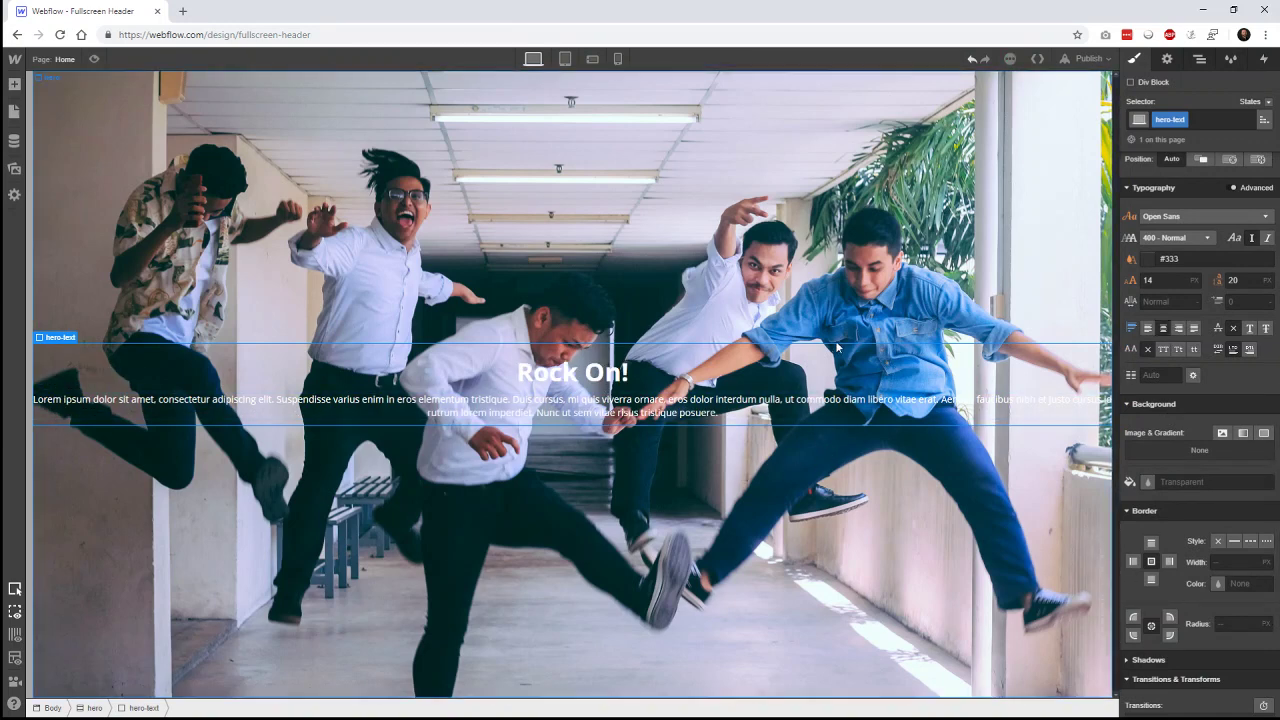
- Set the hero-text block's Max Width to 60%
{"action": "scroll", "coordinate": [1204, 451], "scroll_direction": "up", "scroll_amount": 1}
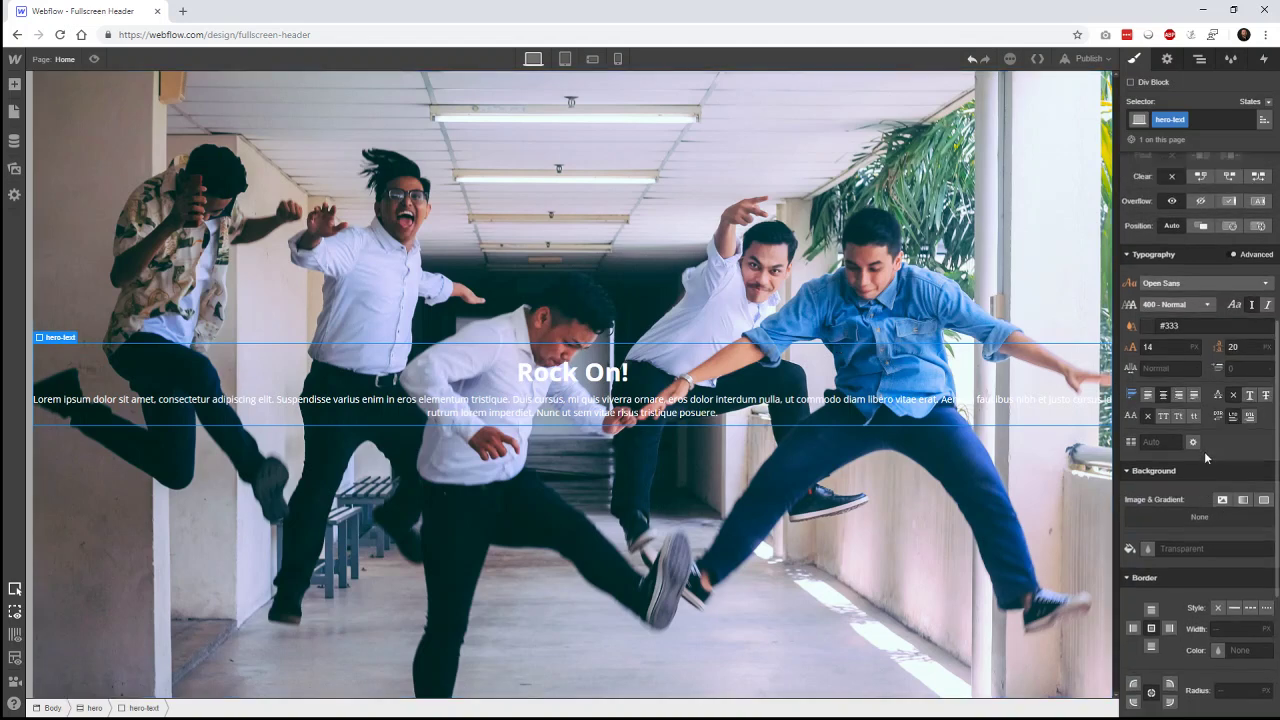
{"action": "scroll", "coordinate": [1196, 430], "scroll_direction": "up", "scroll_amount": 3}
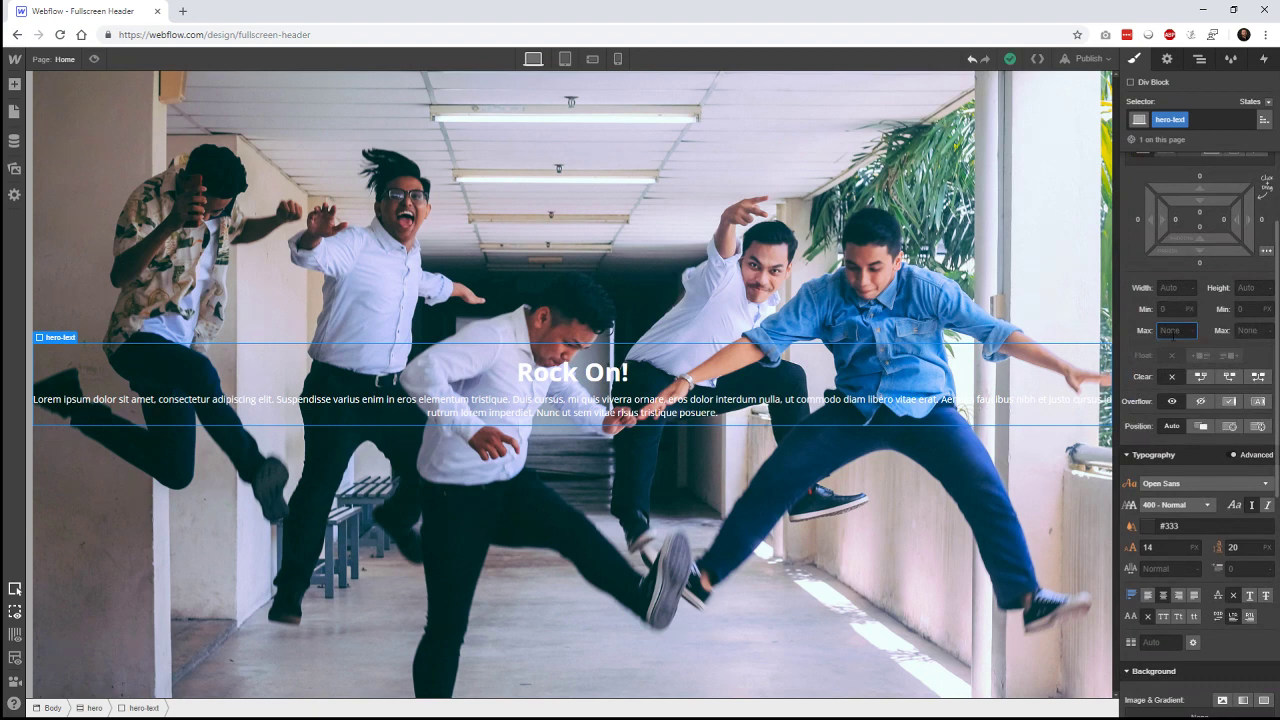
{"action": "key", "text": "Return"}
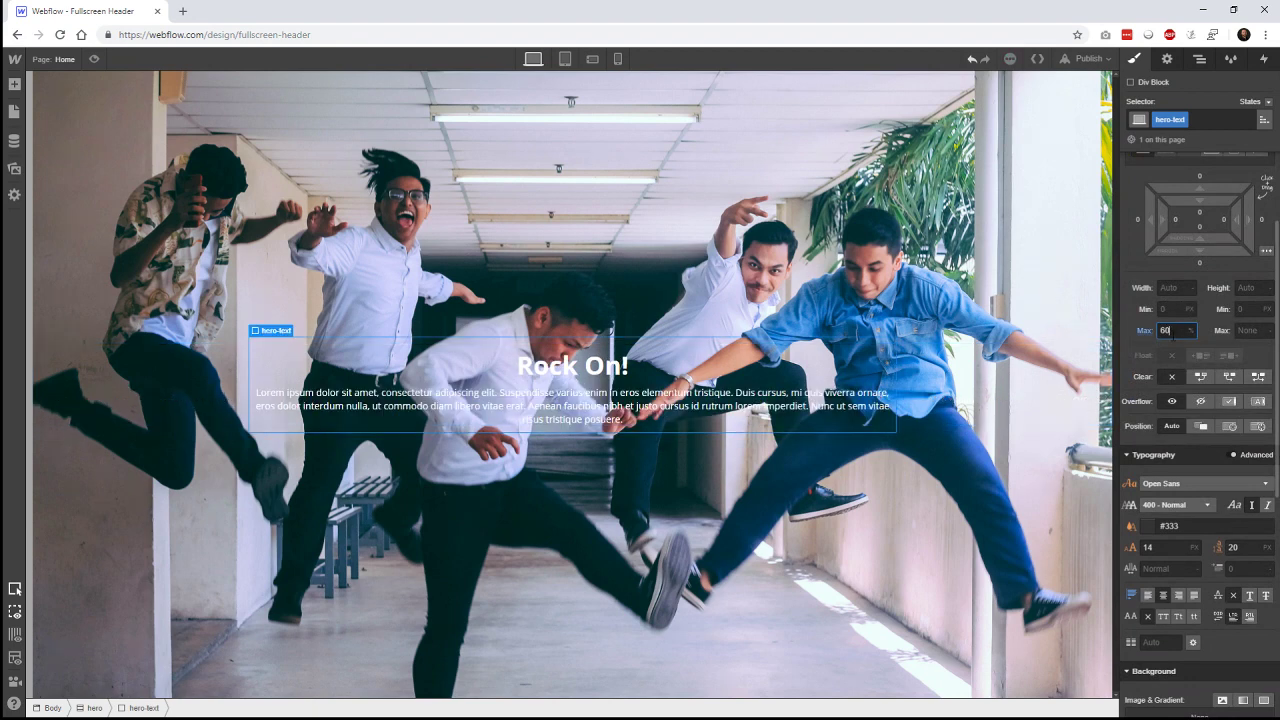
- Raise the Rock On! heading's font size to 148 px
{"action": "left_click", "coordinate": [593, 376]}
{"action": "left_click", "coordinate": [1152, 467]}
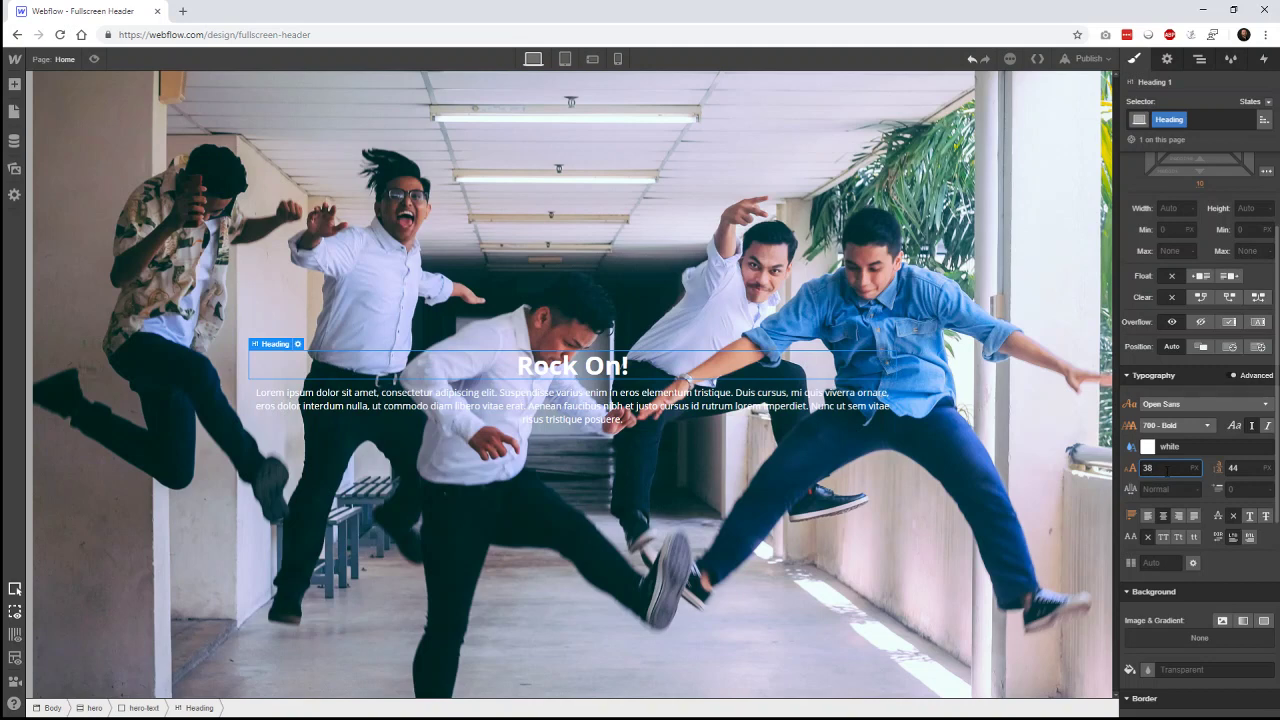
{"action": "key", "text": "Up"}
{"action": "key", "text": "Up"}
{"action": "key", "text": "Up"}
{"action": "key", "text": "Up"}
{"action": "key", "text": "Up"}
{"action": "key", "text": "Up"}
{"action": "key", "text": "Up"}
{"action": "key", "text": "Up"}
{"action": "key", "text": "Up"}
{"action": "key", "text": "Up"}
{"action": "key", "text": "Up"}
{"action": "key", "text": "Up"}
{"action": "key", "text": "Up"}
{"action": "key", "text": "Up"}
{"action": "key", "text": "Up"}
{"action": "key", "text": "Up"}
{"action": "key", "text": "Up"}
{"action": "key", "text": "Up"}
{"action": "key", "text": "Up"}
{"action": "key", "text": "Up"}
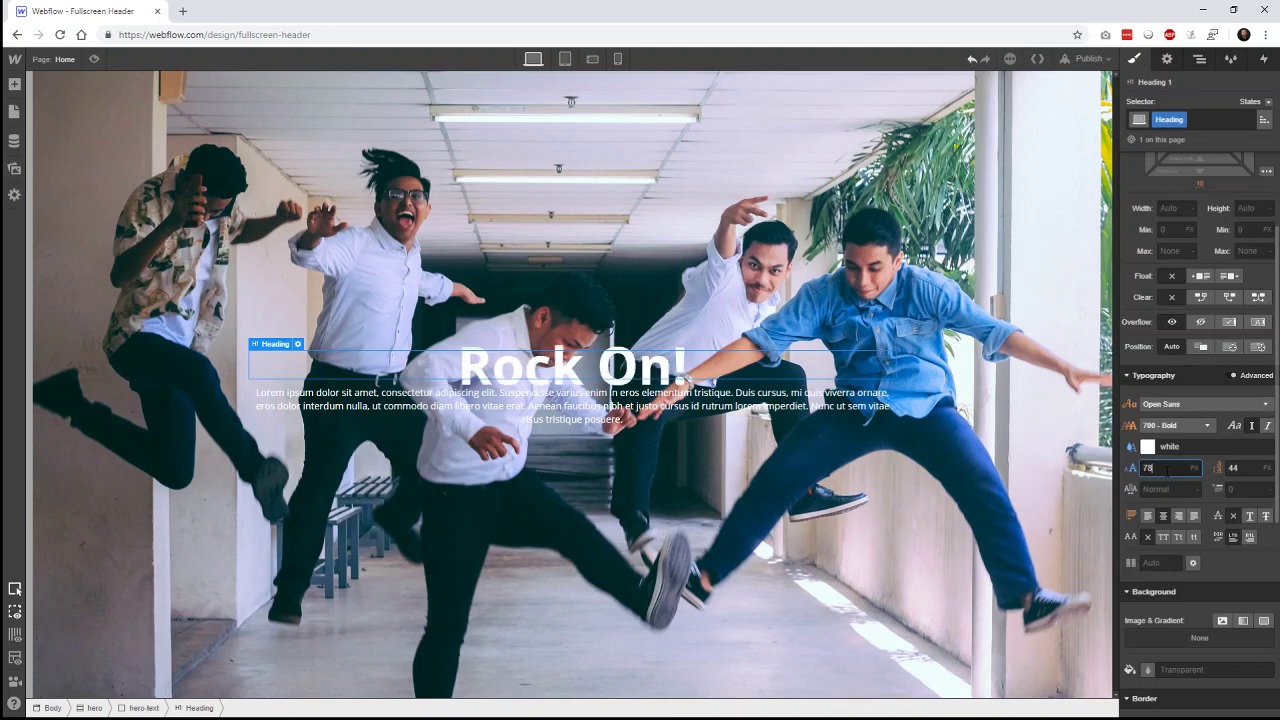
{"action": "key", "text": "Up"}
{"action": "key", "text": "Up"}
{"action": "key", "text": "Up"}
{"action": "key", "text": "Up"}
{"action": "key", "text": "Up"}
{"action": "key", "text": "Up"}
{"action": "key", "text": "Up"}
{"action": "key", "text": "Up"}
{"action": "key", "text": "Up"}
{"action": "key", "text": "Up"}
{"action": "key", "text": "Up"}
{"action": "key", "text": "Up"}
{"action": "key", "text": "Up"}
{"action": "key", "text": "Up"}
{"action": "key", "text": "Up"}
{"action": "key", "text": "Up"}
{"action": "key", "text": "Up"}
{"action": "key", "text": "Up"}
{"action": "key", "text": "Up"}
{"action": "key", "text": "Up"}
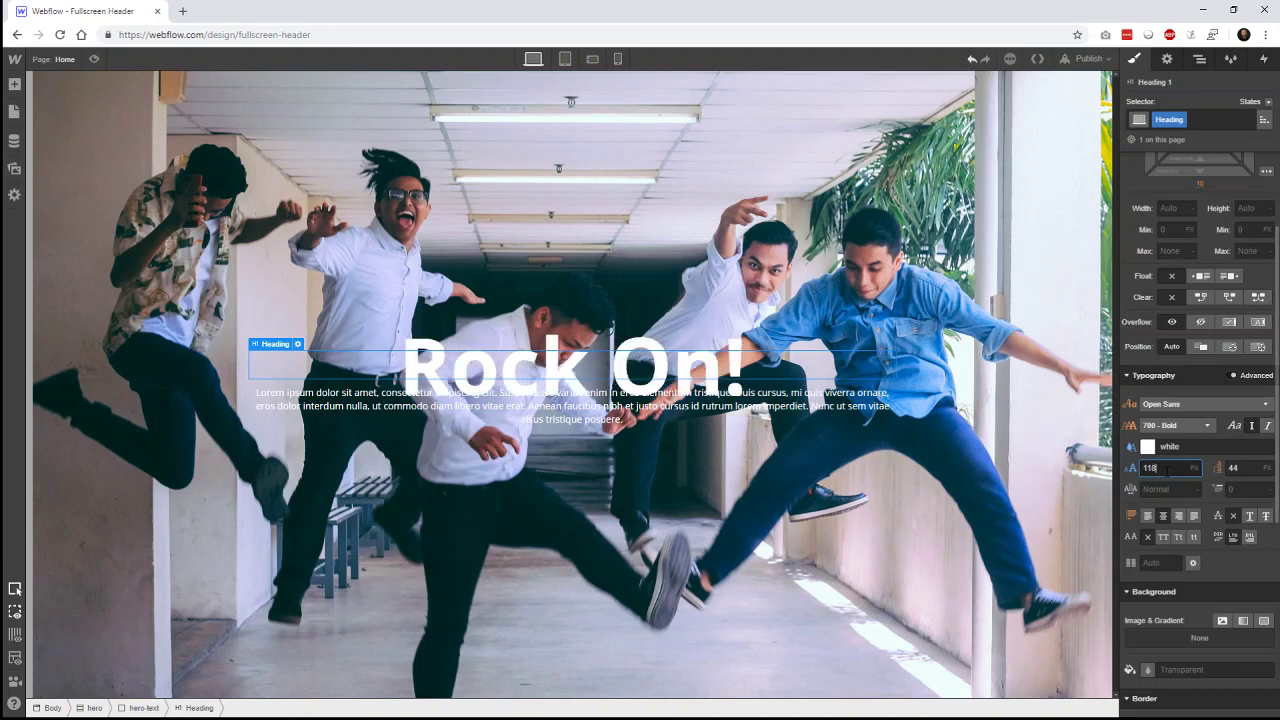
{"action": "key", "text": "Up"}
{"action": "key", "text": "Up"}
{"action": "key", "text": "Up"}
{"action": "key", "text": "Up"}
{"action": "key", "text": "Up"}
{"action": "key", "text": "Up"}
{"action": "key", "text": "Up"}
{"action": "key", "text": "Up"}
{"action": "key", "text": "Up"}
{"action": "key", "text": "Up"}
{"action": "key", "text": "Up"}
{"action": "key", "text": "Up"}
{"action": "key", "text": "Up"}
{"action": "key", "text": "Up"}
{"action": "key", "text": "Up"}
{"action": "key", "text": "Up"}
{"action": "key", "text": "Up"}
{"action": "key", "text": "Up"}
{"action": "key", "text": "Up"}
{"action": "key", "text": "Up"}
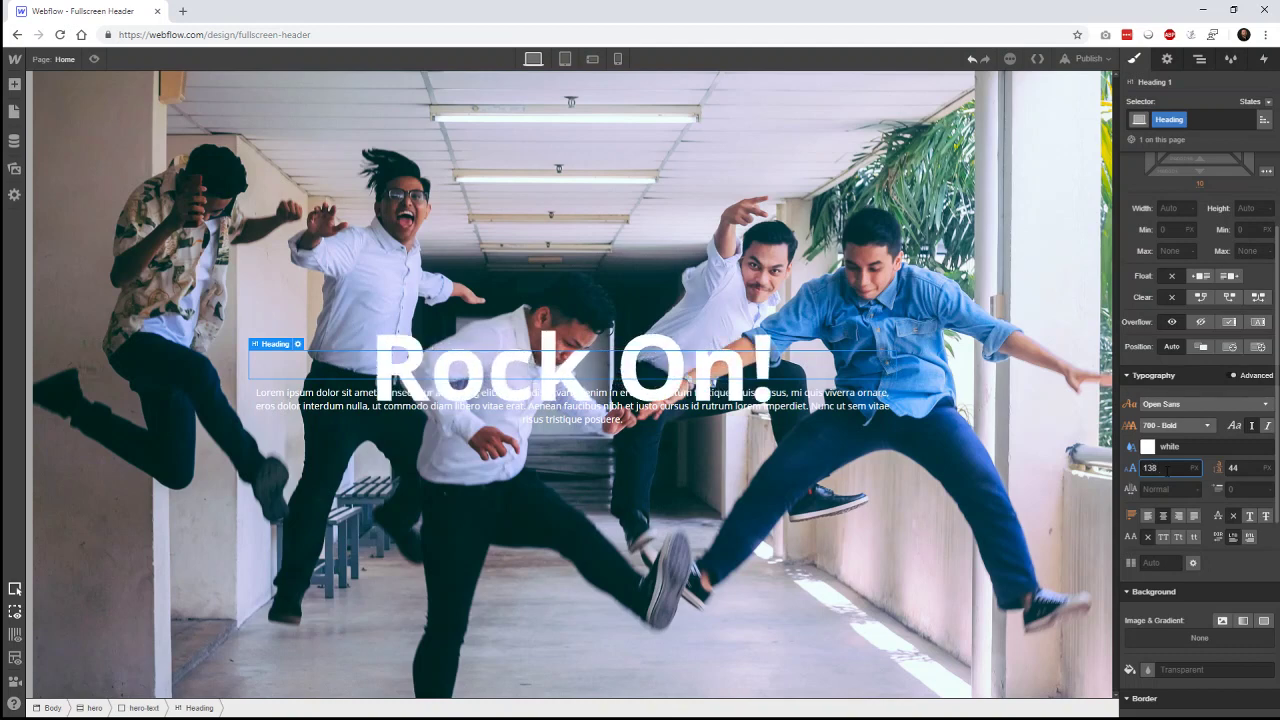
{"action": "key", "text": "Up"}
{"action": "key", "text": "Up"}
{"action": "key", "text": "Up"}
{"action": "key", "text": "Up"}
{"action": "key", "text": "Up"}
{"action": "key", "text": "Up"}
{"action": "key", "text": "Up"}
{"action": "key", "text": "Up"}
{"action": "key", "text": "Up"}
{"action": "key", "text": "Up"}
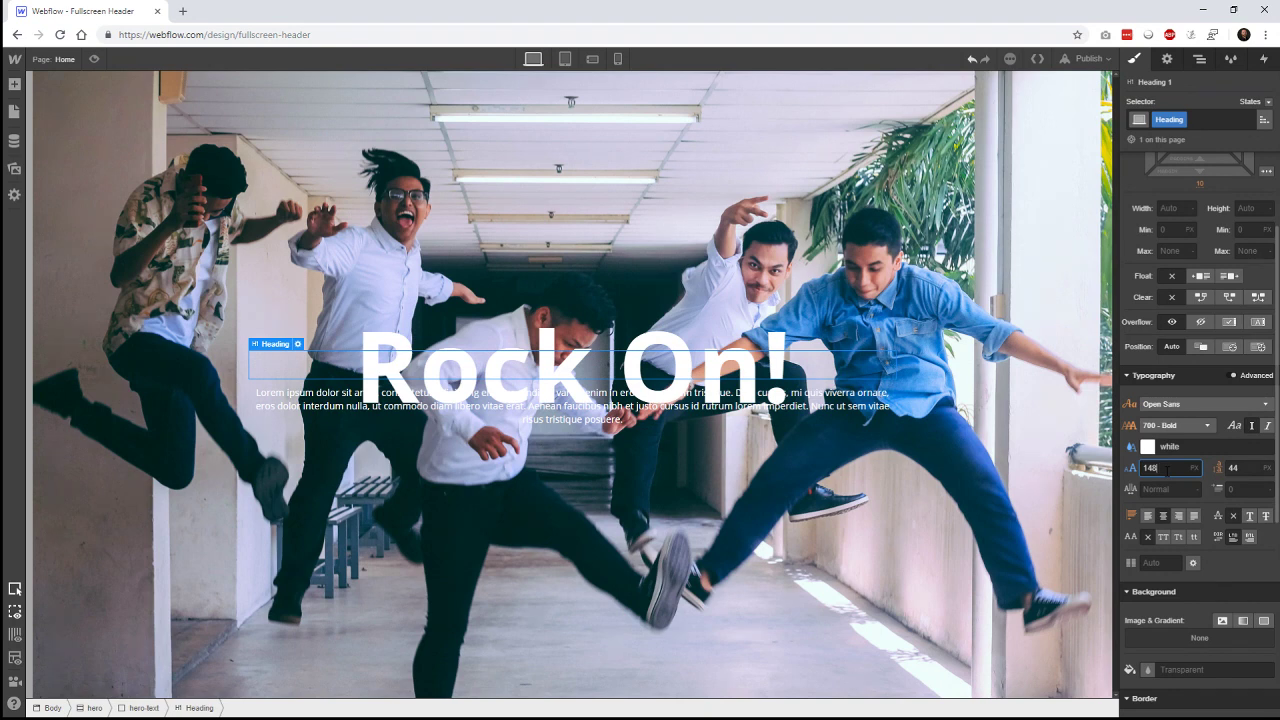
- Give the Rock On! heading a matching 148 px line height
{"action": "left_click", "coordinate": [808, 516]}
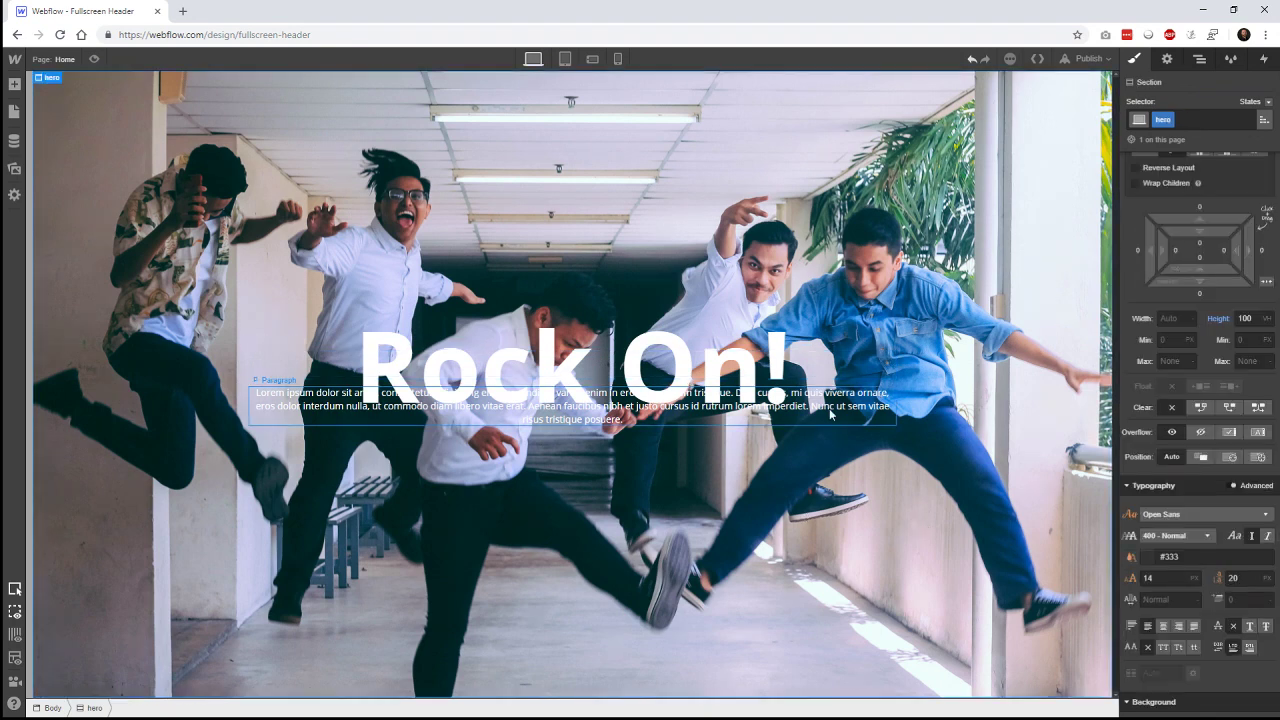
{"action": "left_click", "coordinate": [830, 411]}
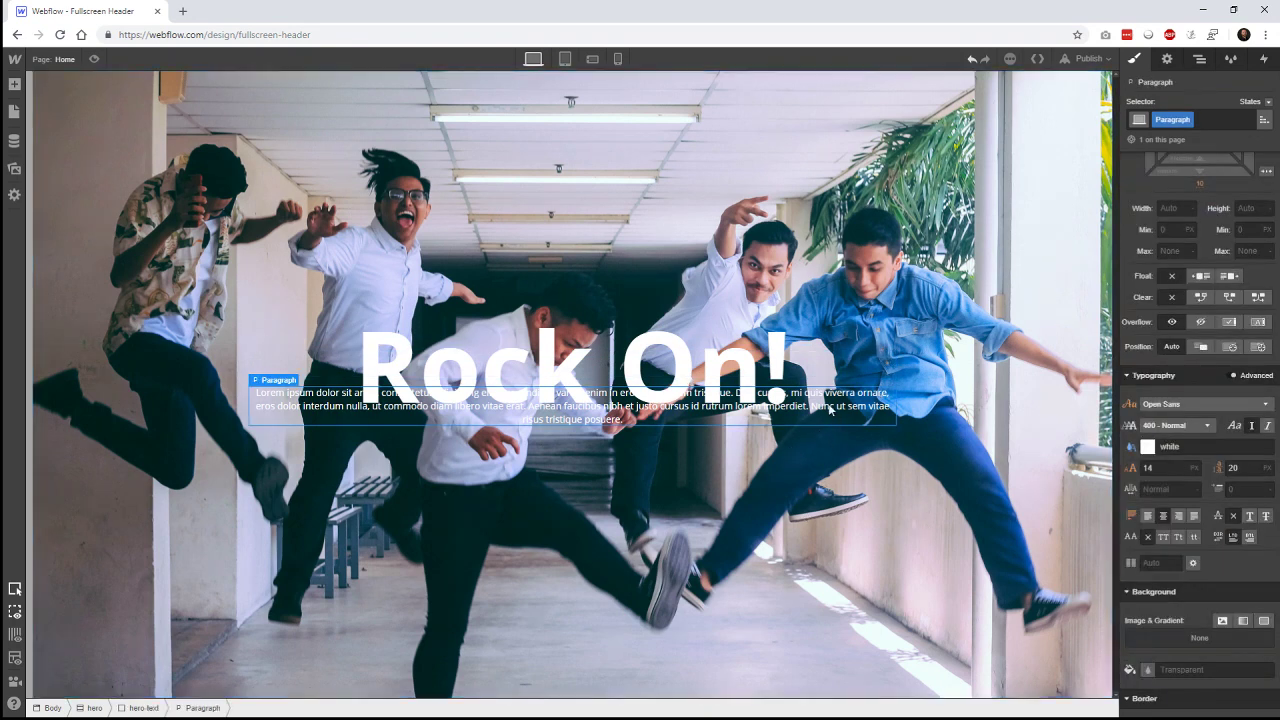
{"action": "left_click", "coordinate": [700, 378]}
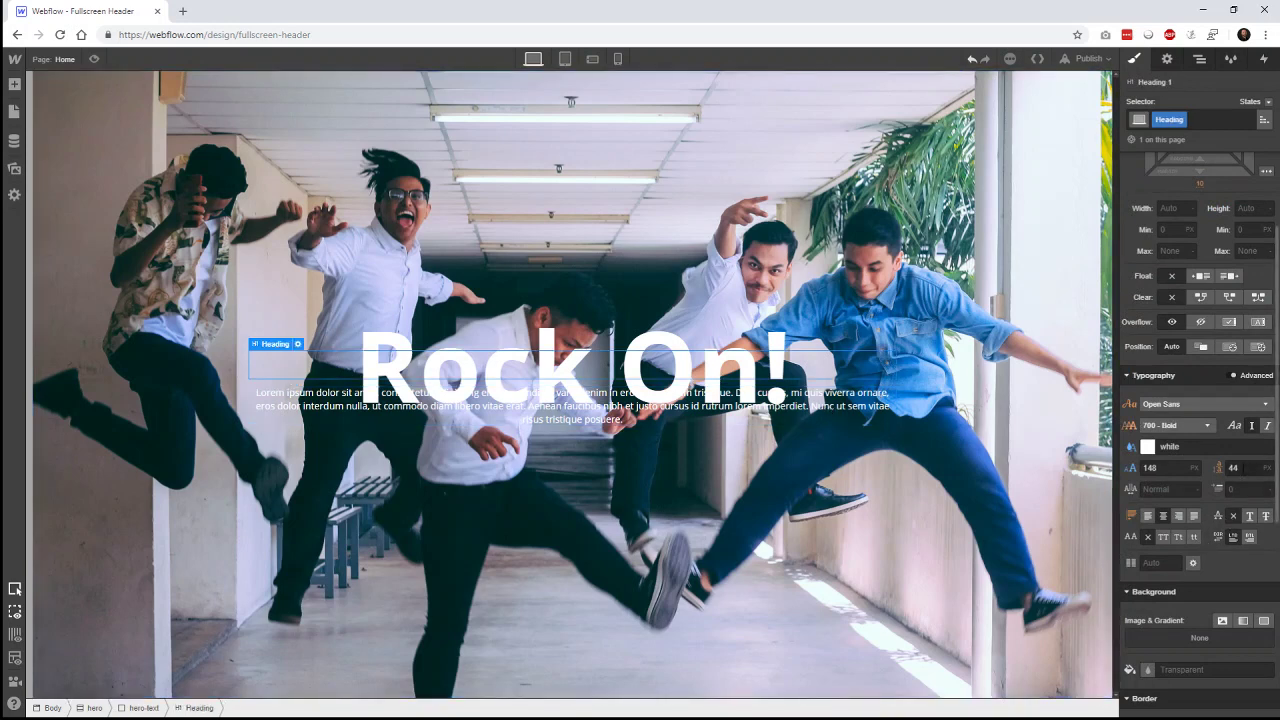
{"action": "left_click", "coordinate": [1222, 468]}
{"action": "type", "text": "148"}
{"action": "key", "text": "Return"}
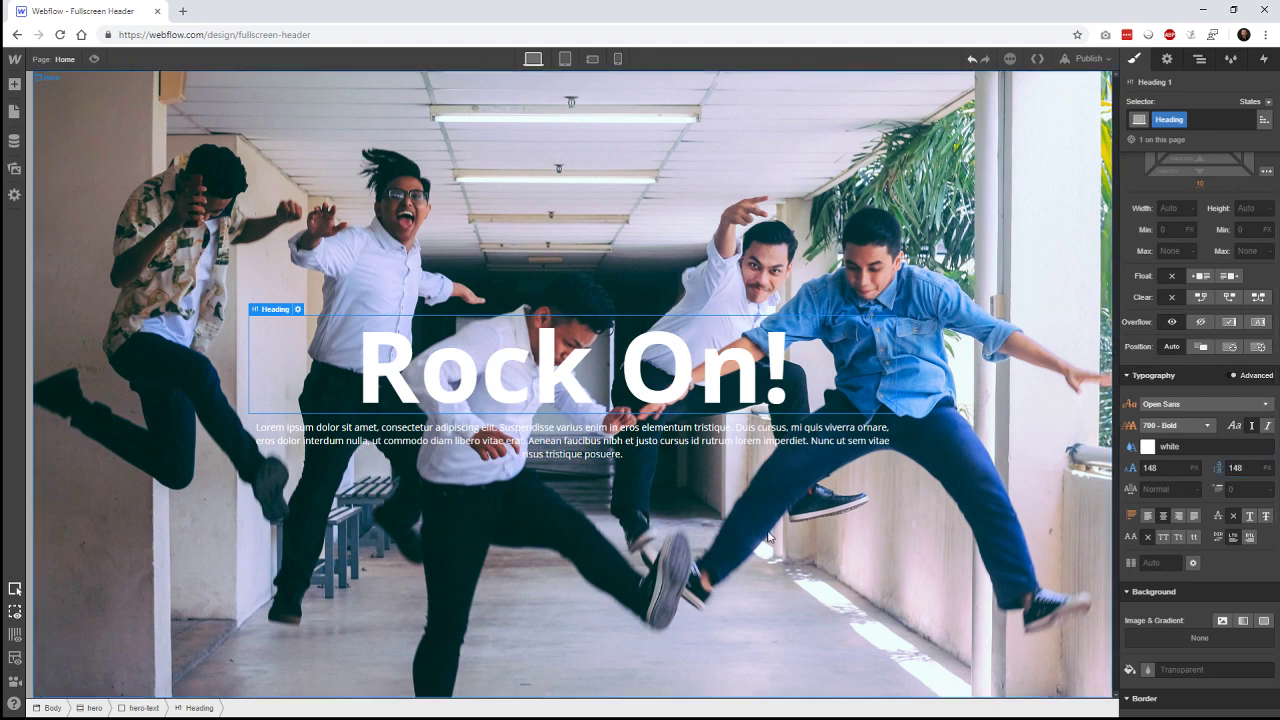
- Overwrite the lorem ipsum text with 'We help you get over the roadblocks of your business so you can move forward'
{"action": "left_click", "coordinate": [650, 458]}
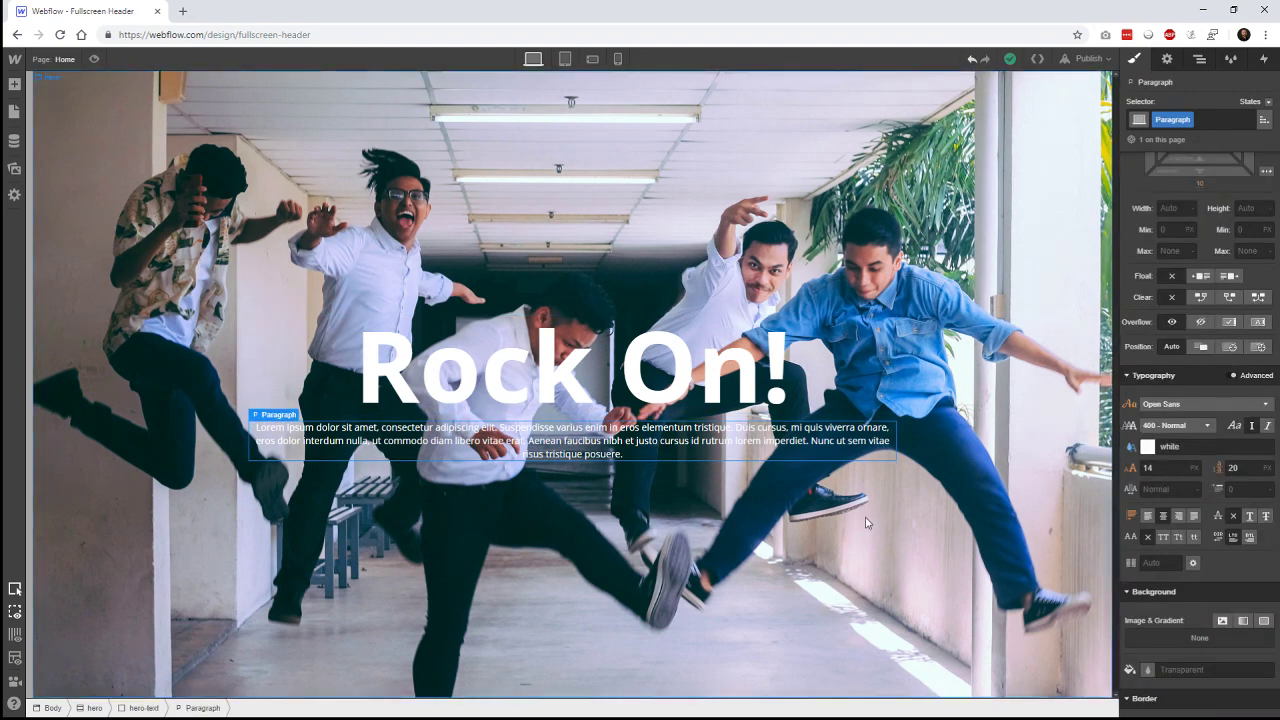
{"action": "double_click", "coordinate": [651, 462]}
{"action": "left_click_drag", "start_coordinate": [624, 455], "coordinate": [248, 430]}
{"action": "type", "text": "We"}
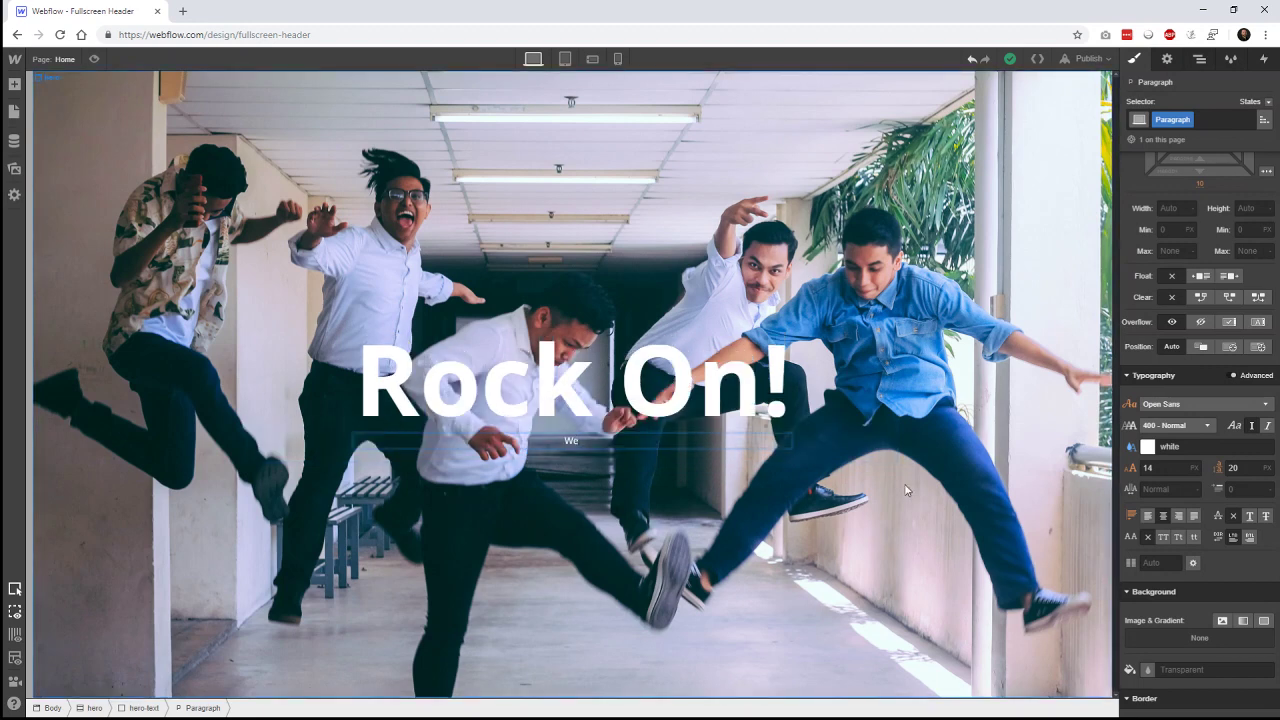
{"action": "type", "text": " support"}
{"action": "key", "text": "BackSpace"}
{"action": "key", "text": "BackSpace"}
{"action": "key", "text": "BackSpace"}
{"action": "key", "text": "BackSpace"}
{"action": "key", "text": "BackSpace"}
{"action": "key", "text": "BackSpace"}
{"action": "key", "text": "BackSpace"}
{"action": "type", "text": "help you get over the roadblocks of your"}
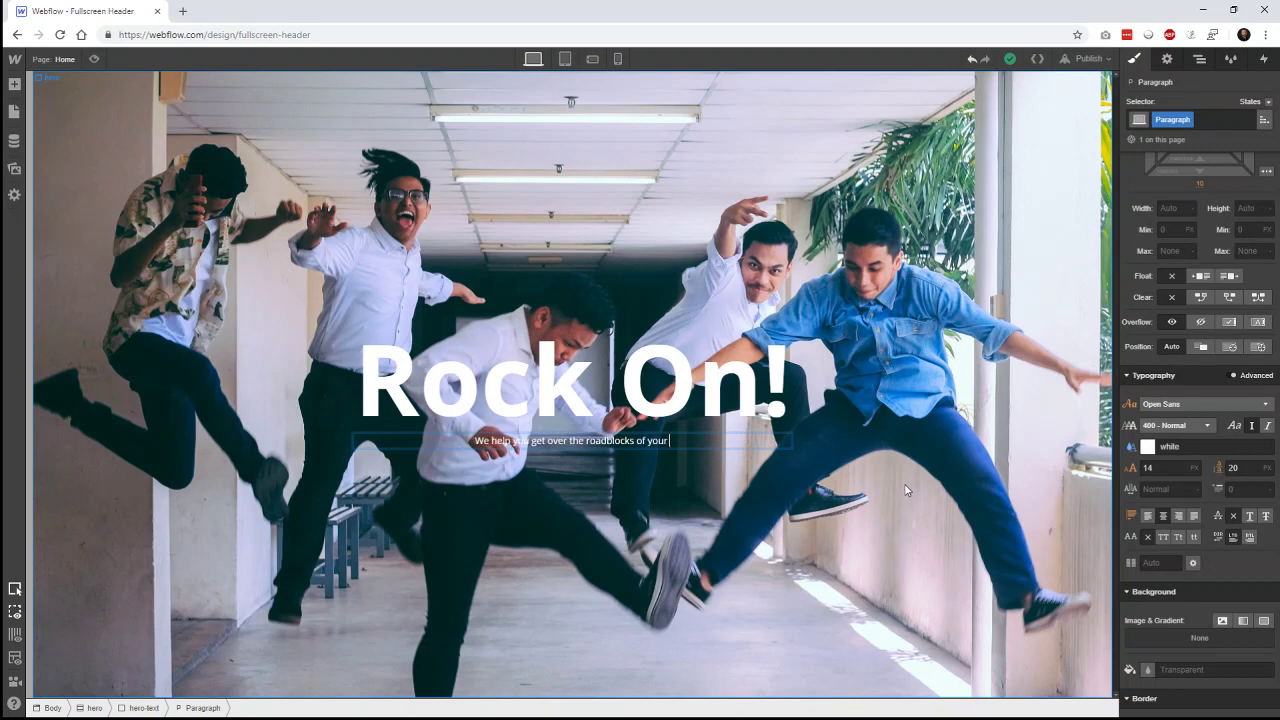
{"action": "type", "text": " business so"}
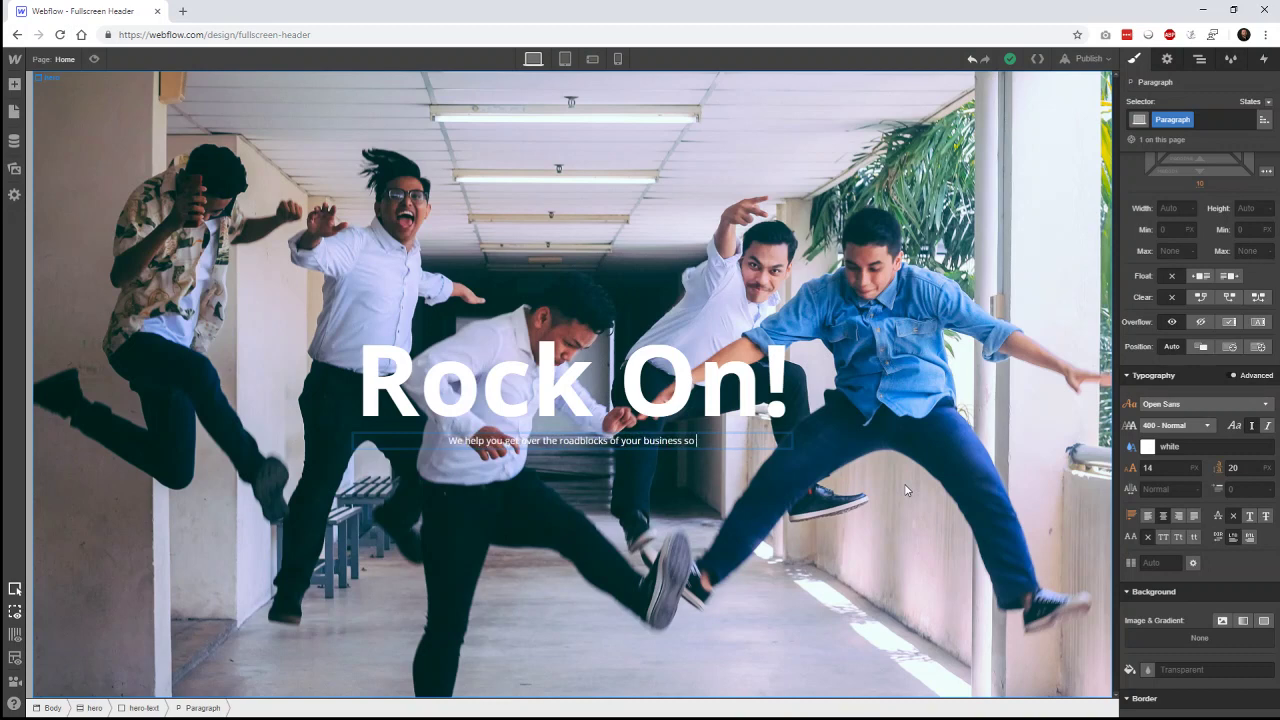
{"action": "type", "text": " you can get"}
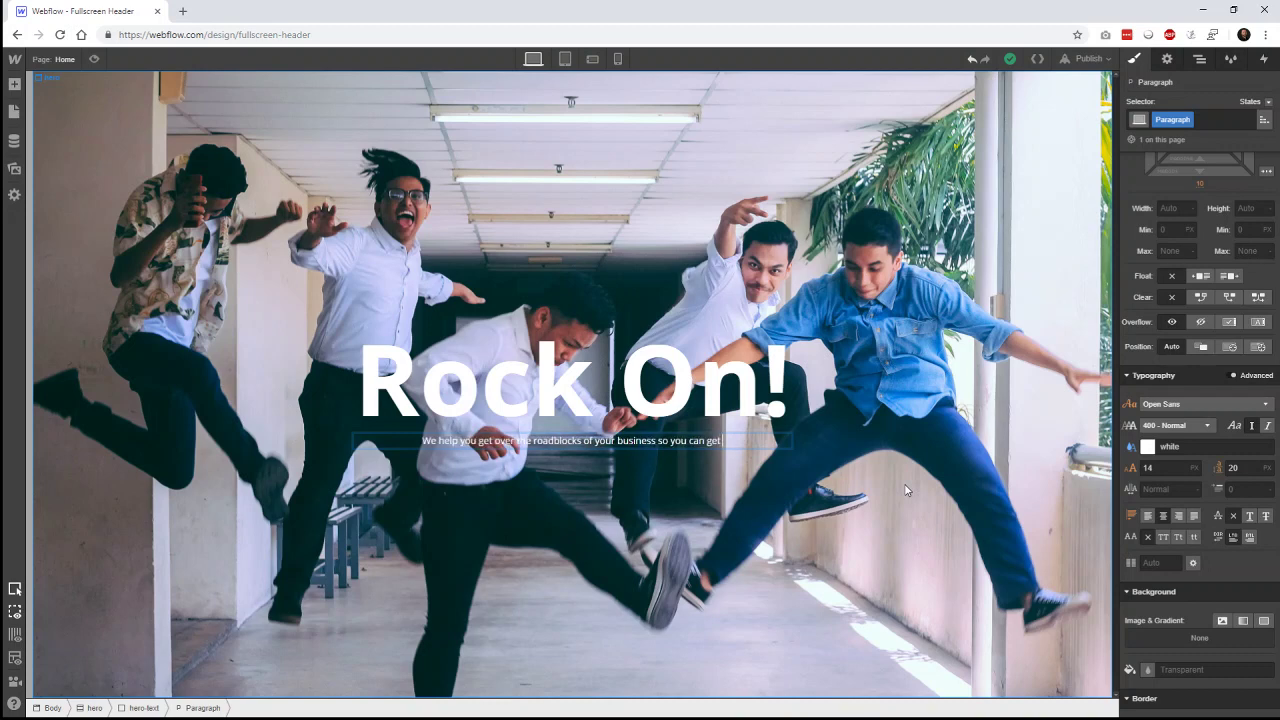
{"action": "key", "text": "BackSpace"}
{"action": "key", "text": "BackSpace"}
{"action": "key", "text": "BackSpace"}
{"action": "type", "text": "move forward!"}
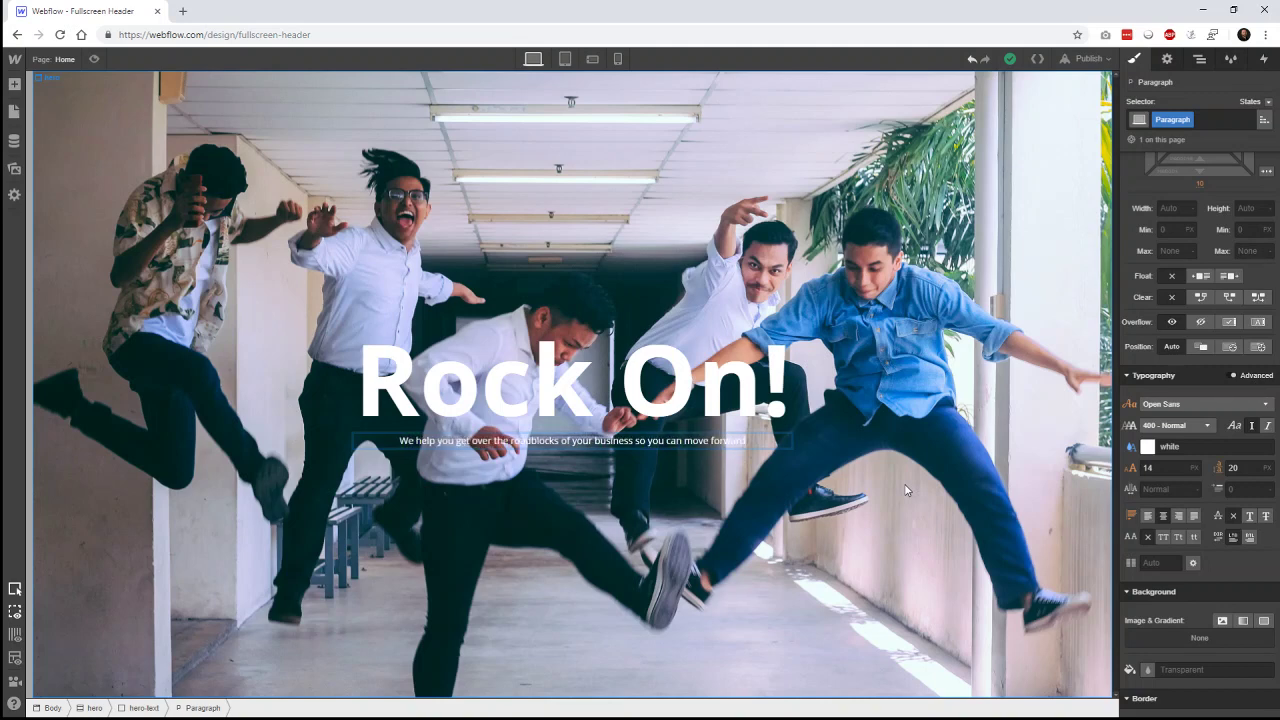
- Set the tagline paragraph's font size and line height both to 24 px
{"action": "left_click", "coordinate": [700, 525]}
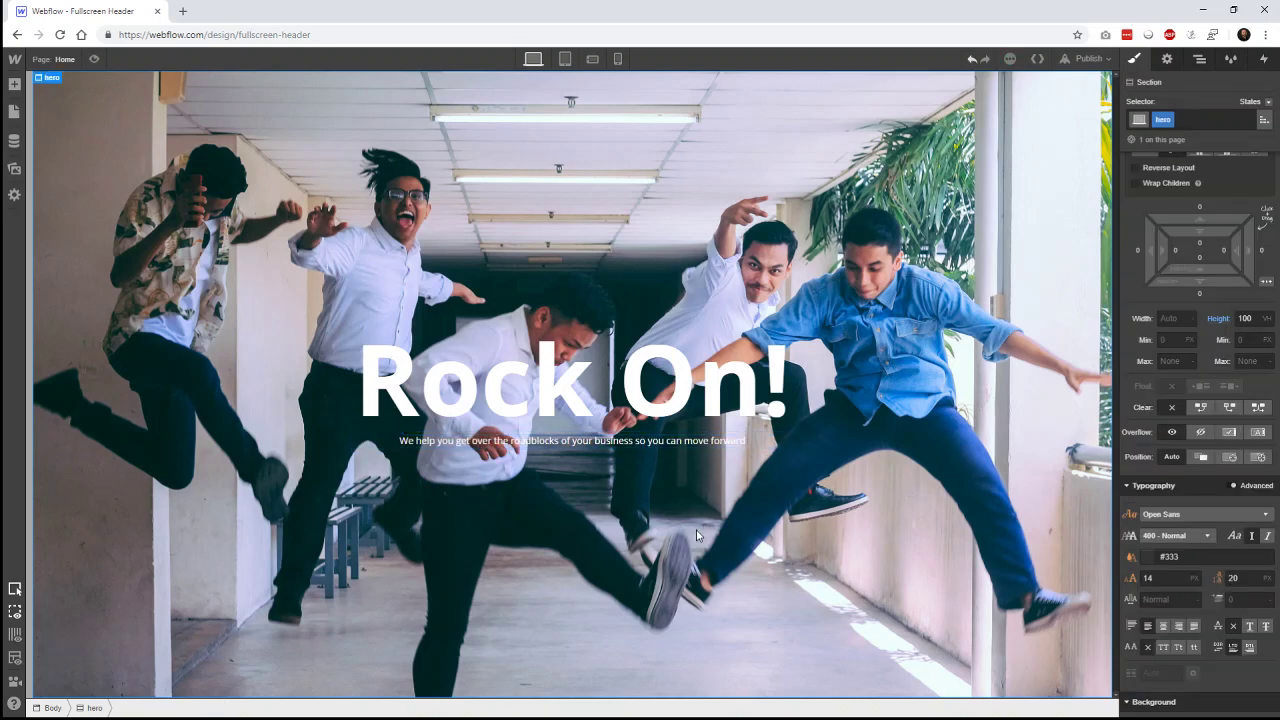
{"action": "left_click", "coordinate": [658, 446]}
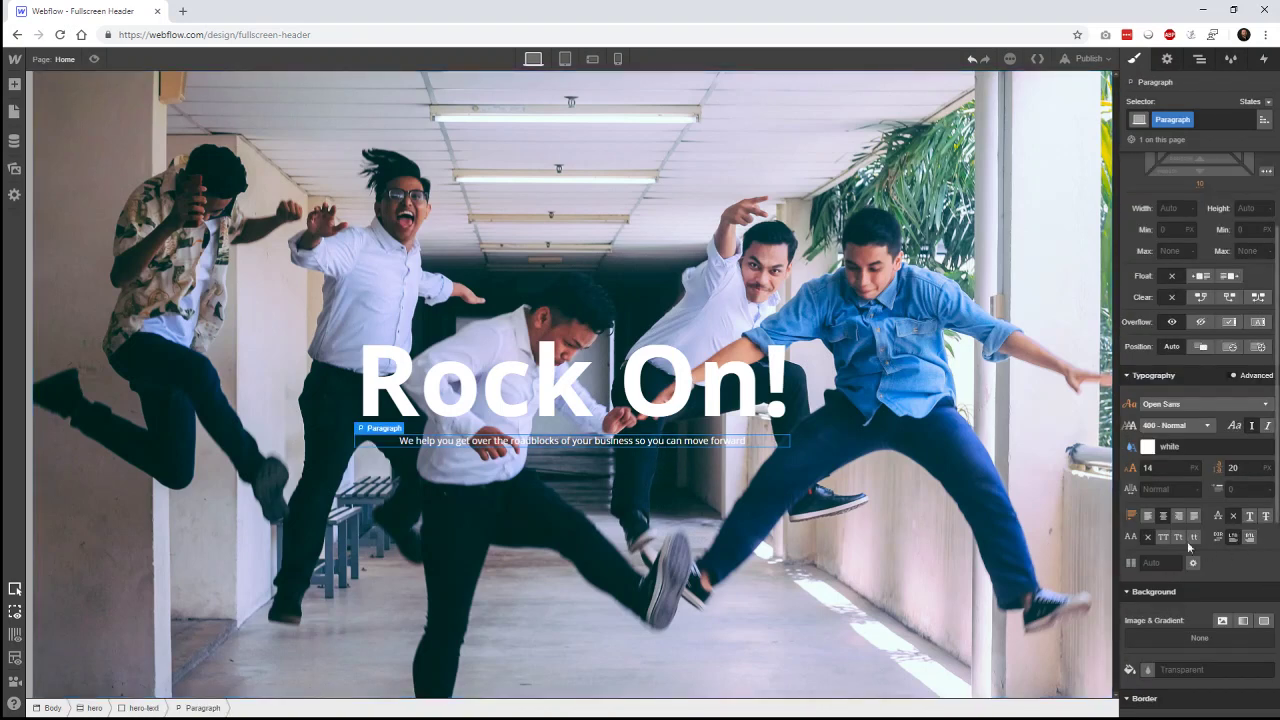
{"action": "left_click", "coordinate": [1158, 468]}
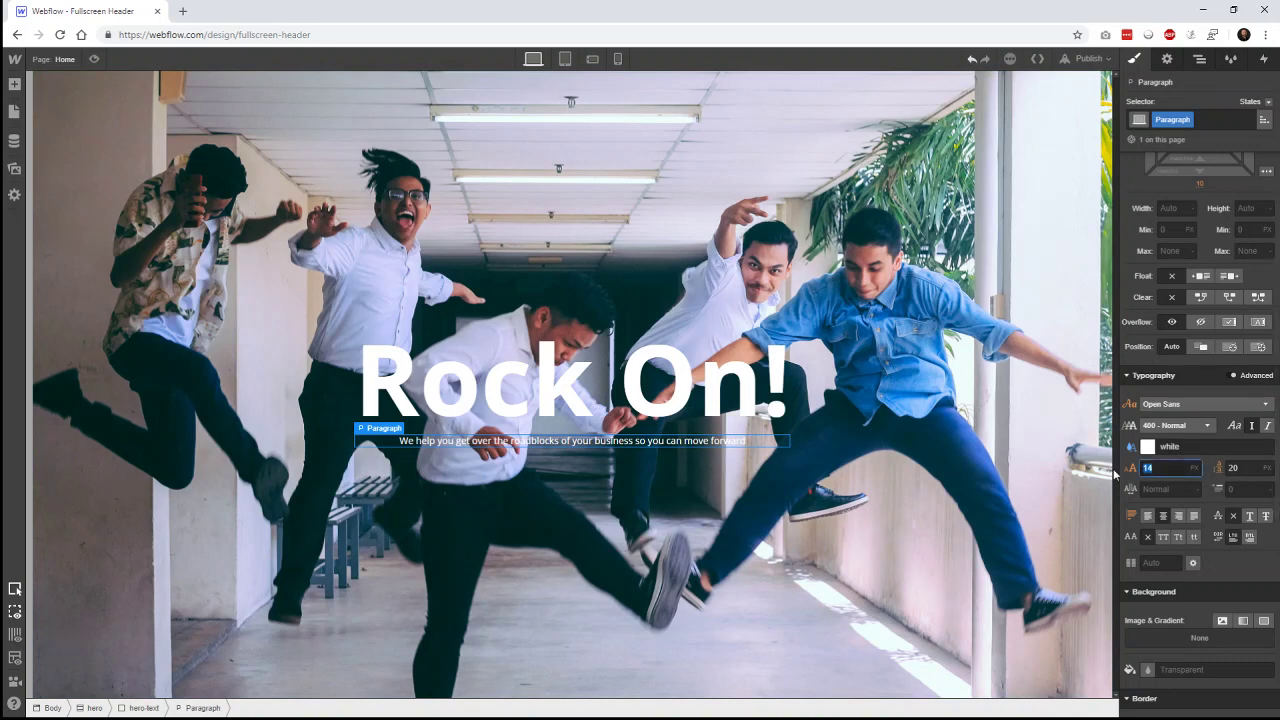
{"action": "type", "text": "24"}
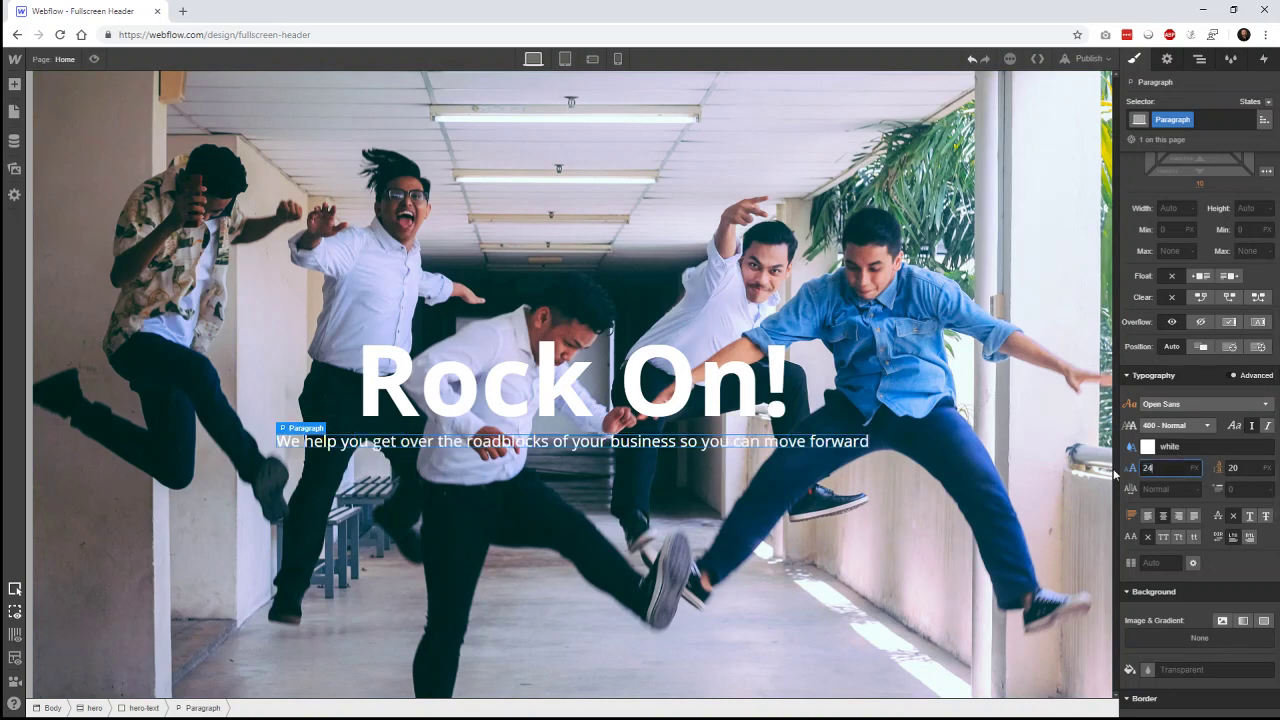
{"action": "left_click", "coordinate": [949, 495]}
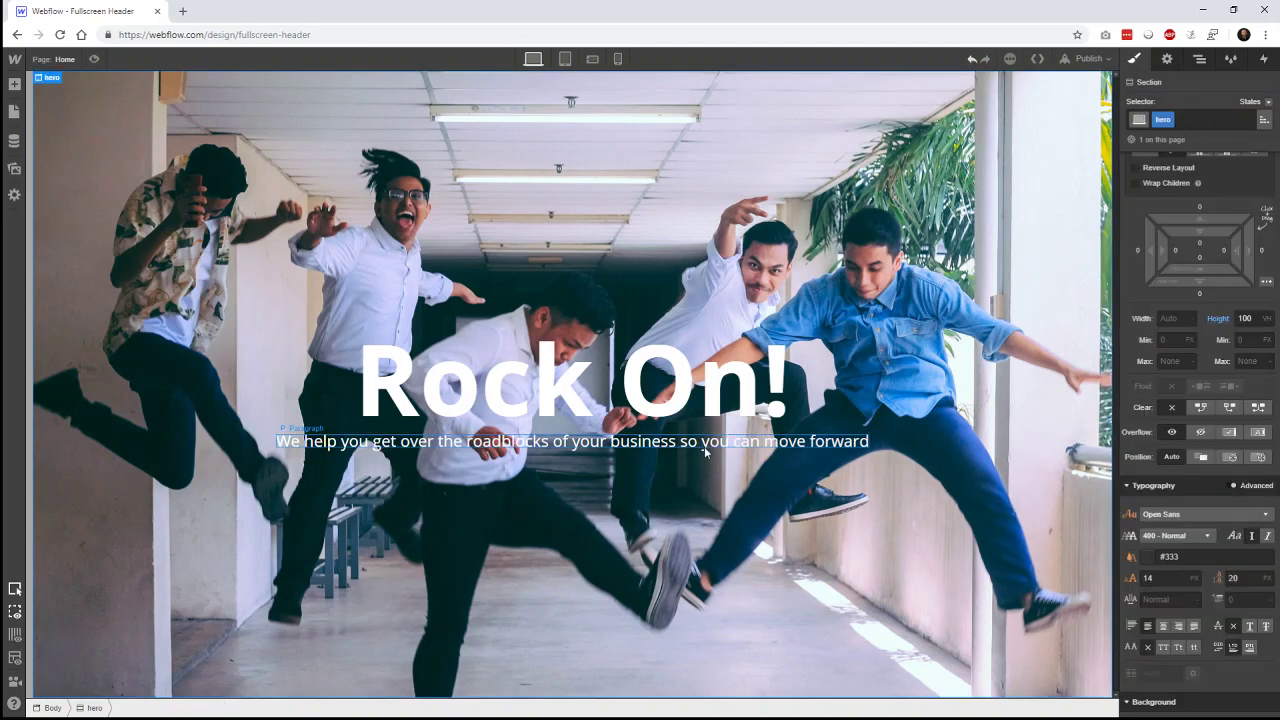
{"action": "left_click", "coordinate": [706, 450]}
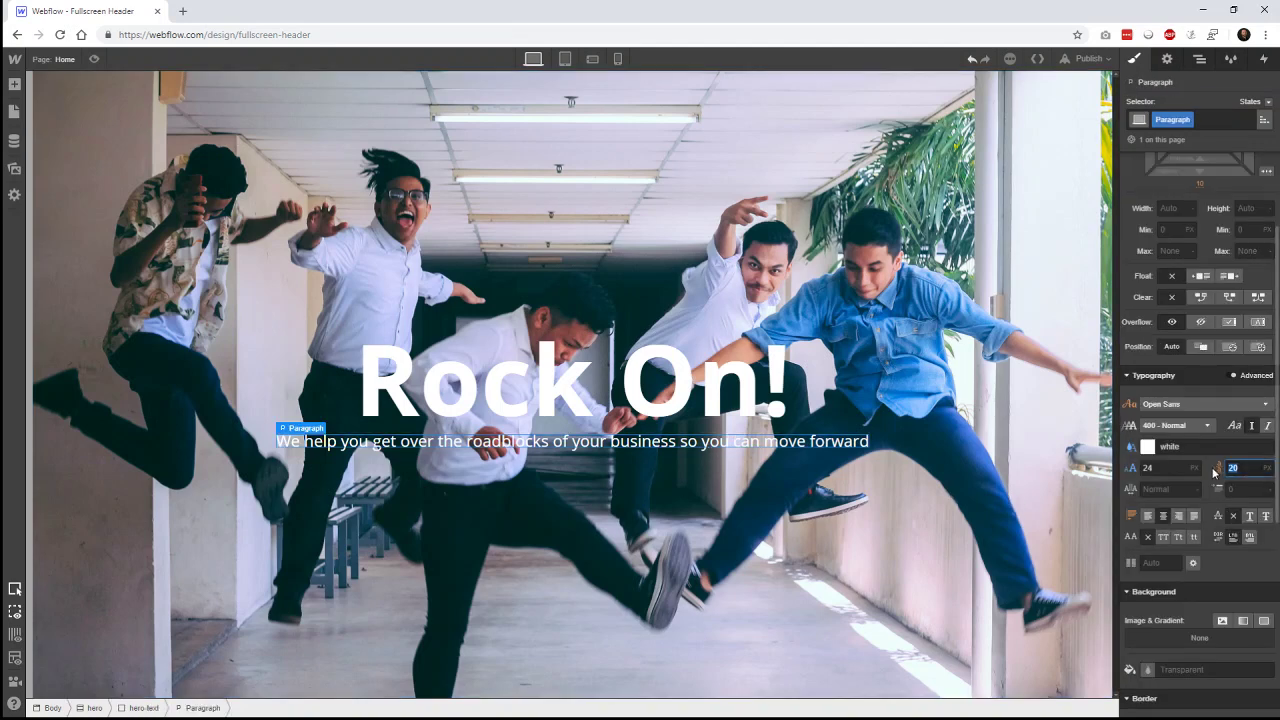
{"action": "type", "text": "24"}
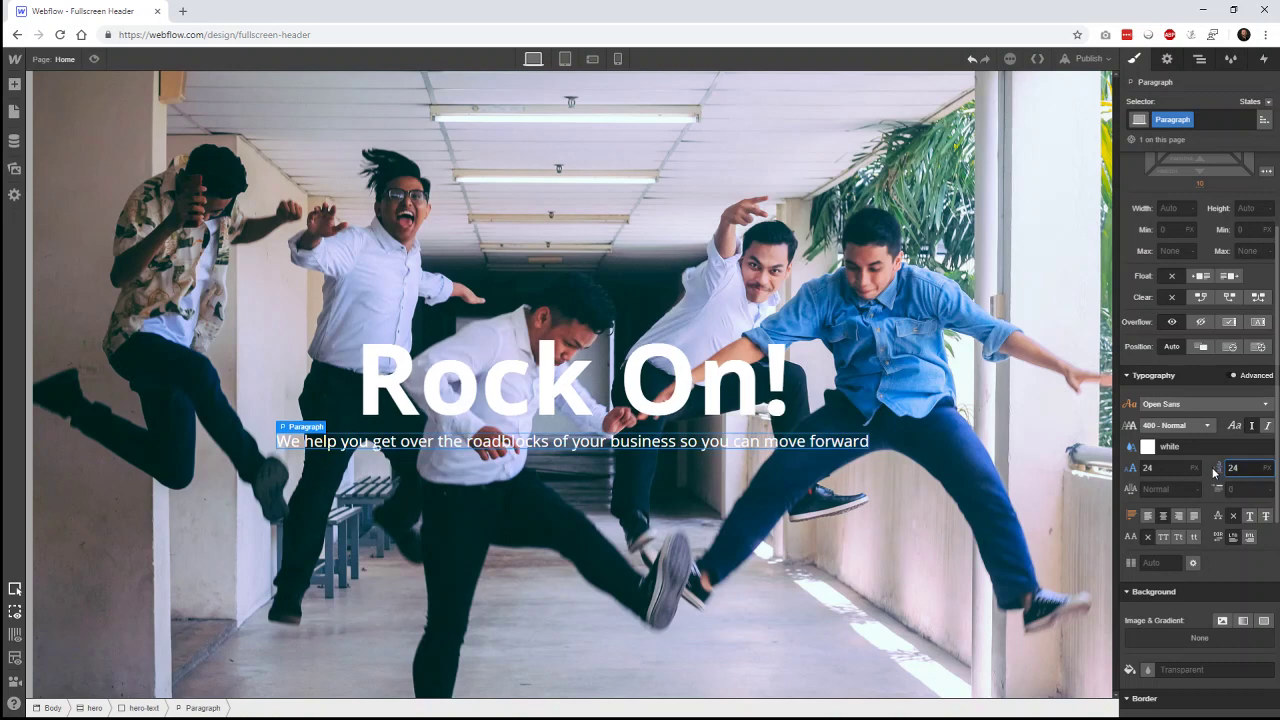
{"action": "key", "text": "Return"}
{"action": "left_click", "coordinate": [843, 563]}
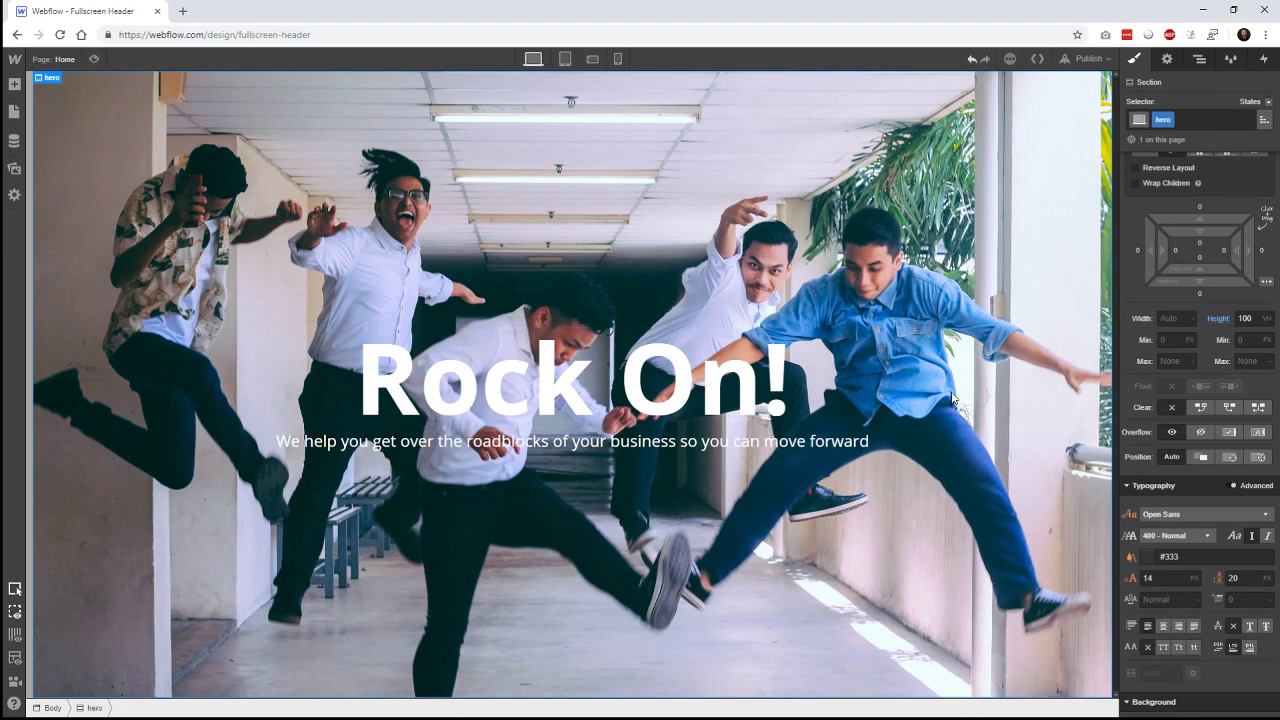
{"action": "scroll", "coordinate": [1160, 350], "scroll_direction": "up", "scroll_amount": 2}
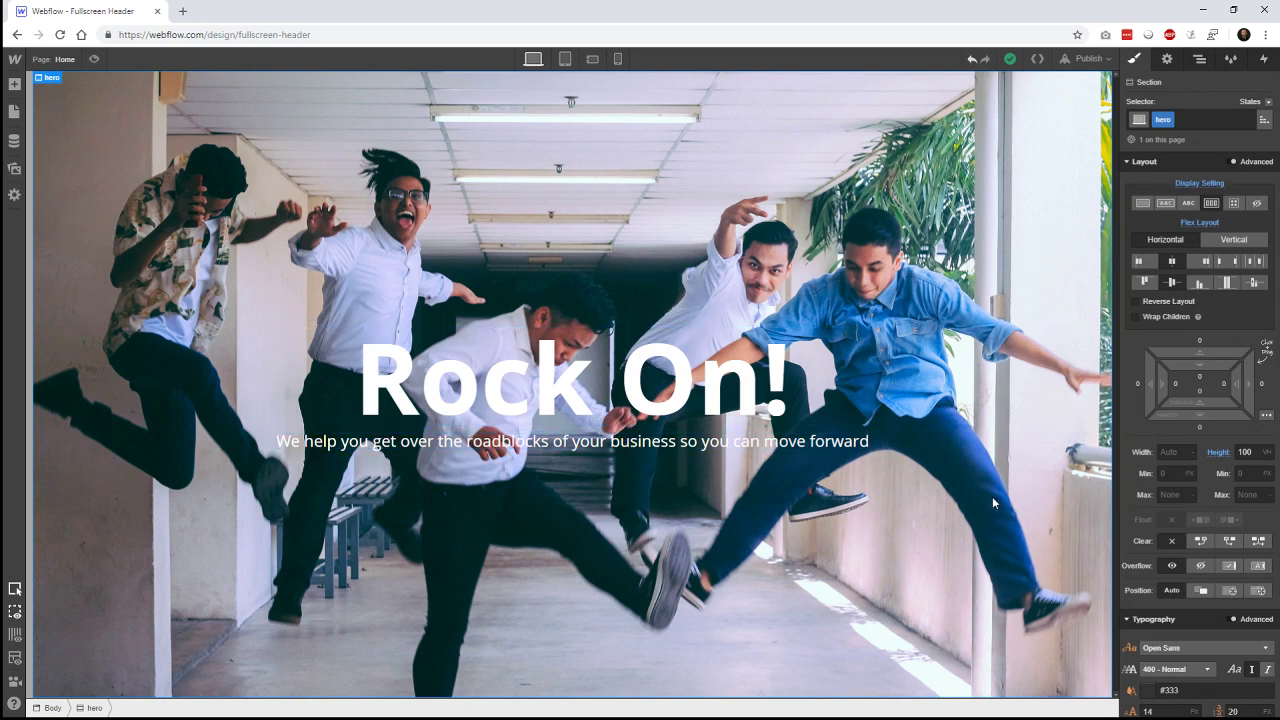
{"action": "scroll", "coordinate": [1202, 583], "scroll_direction": "down", "scroll_amount": 5}
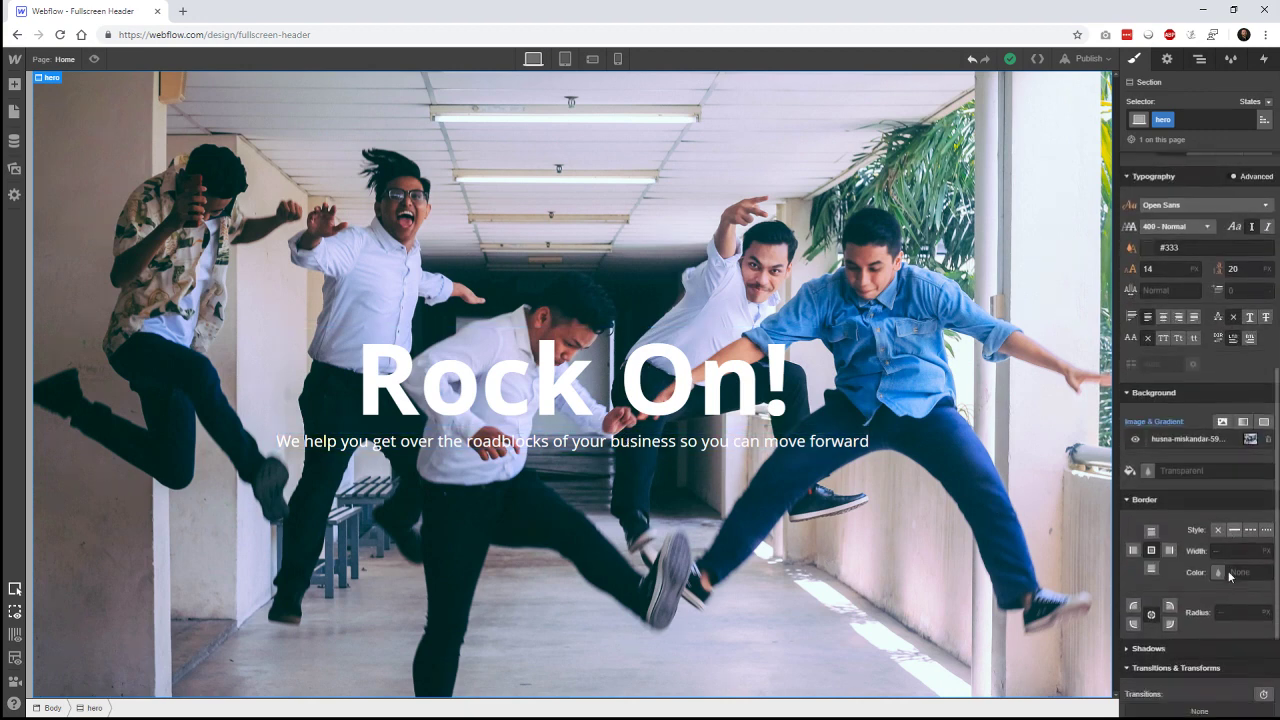
{"action": "scroll", "coordinate": [1229, 577], "scroll_direction": "down", "scroll_amount": 1}
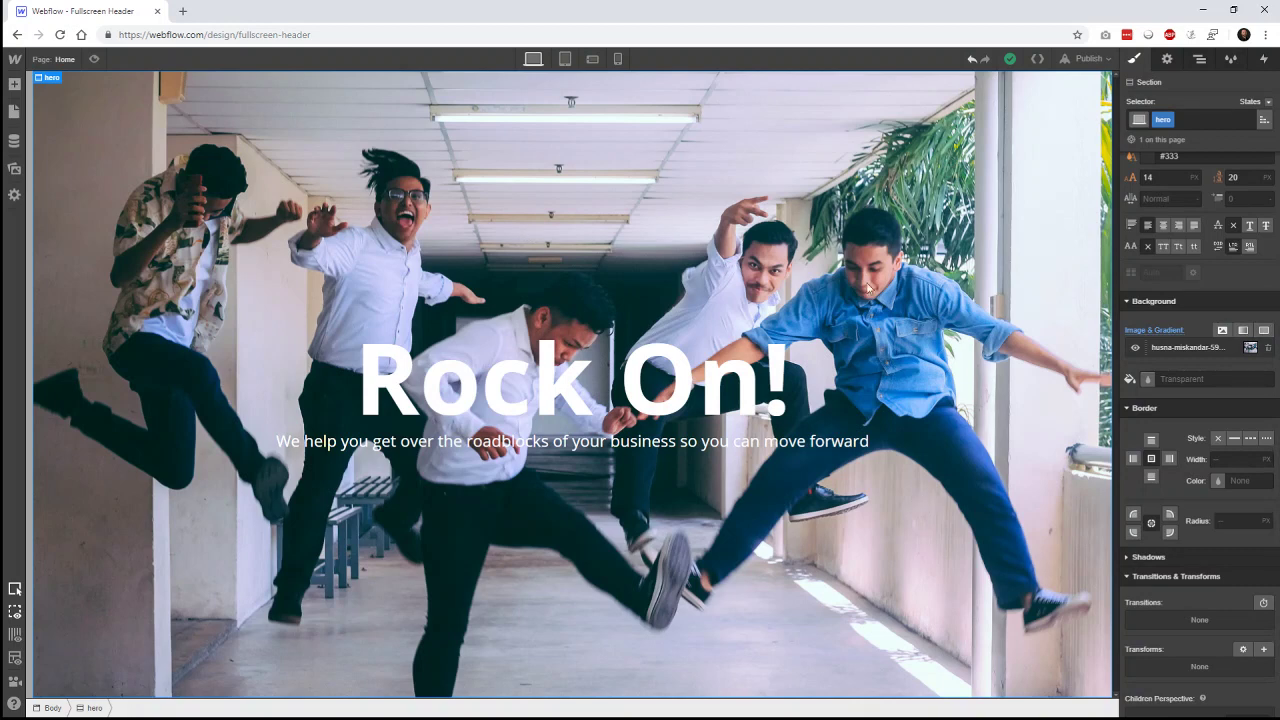
- Add a black solid-colour background layer at 30% opacity over the hero photo
{"action": "left_click", "coordinate": [1263, 332]}
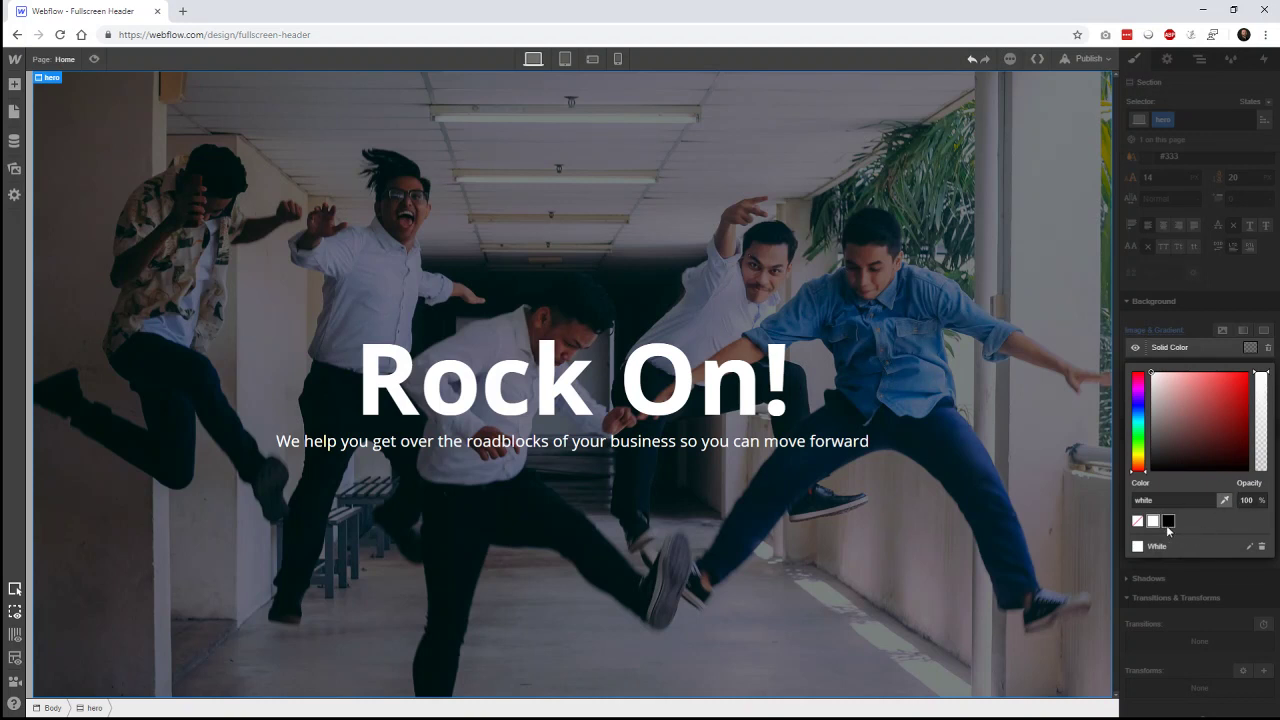
{"action": "left_click", "coordinate": [1168, 521]}
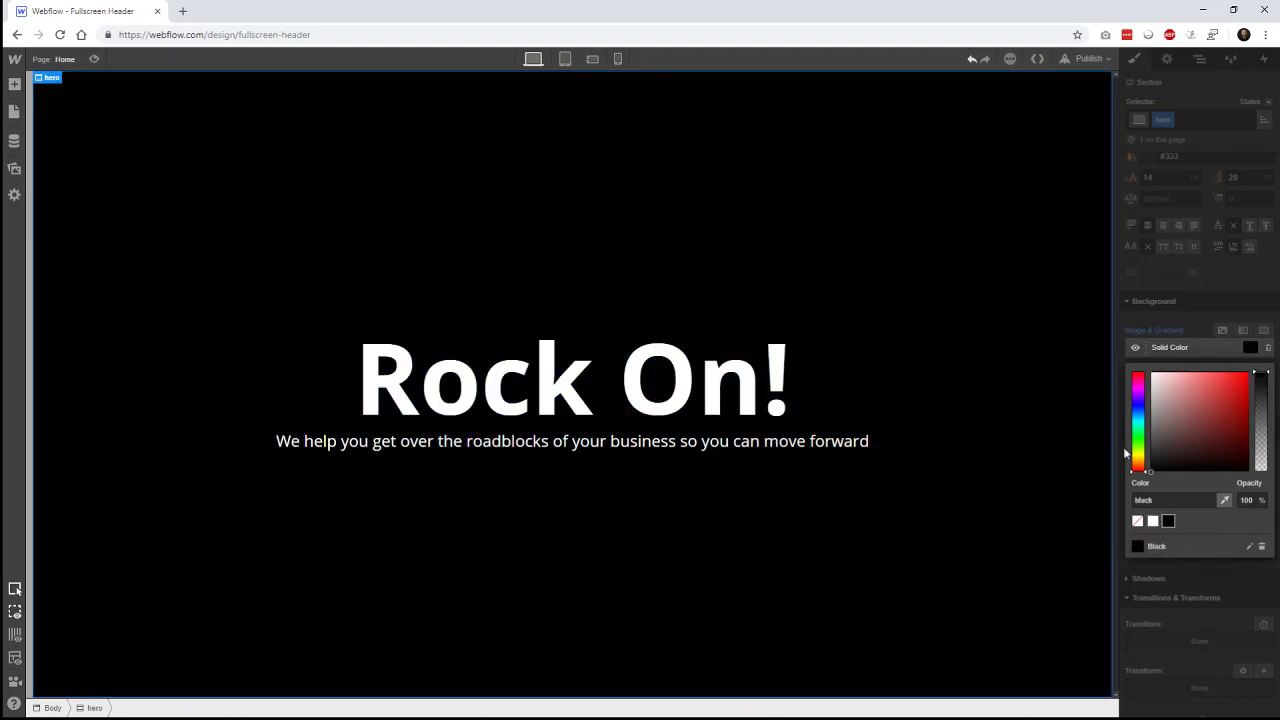
{"action": "left_click_drag", "start_coordinate": [1262, 372], "coordinate": [1262, 434]}
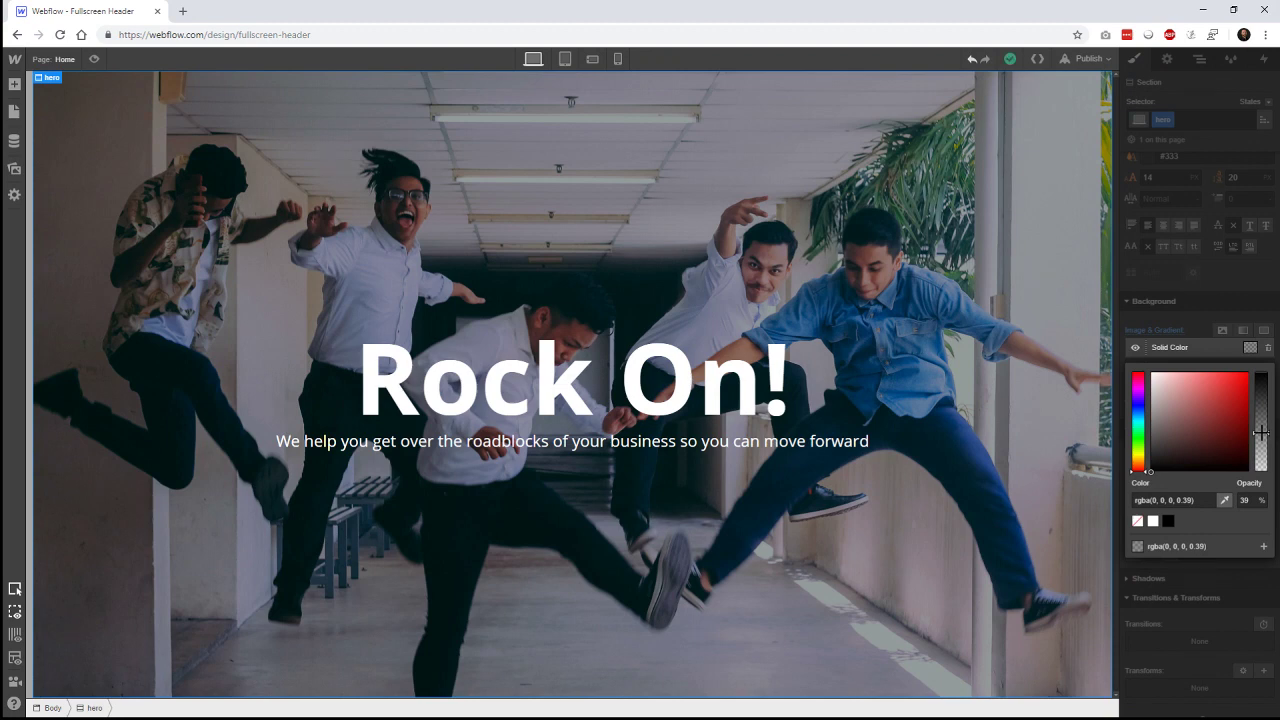
{"action": "left_click_drag", "start_coordinate": [1261, 432], "coordinate": [1261, 440]}
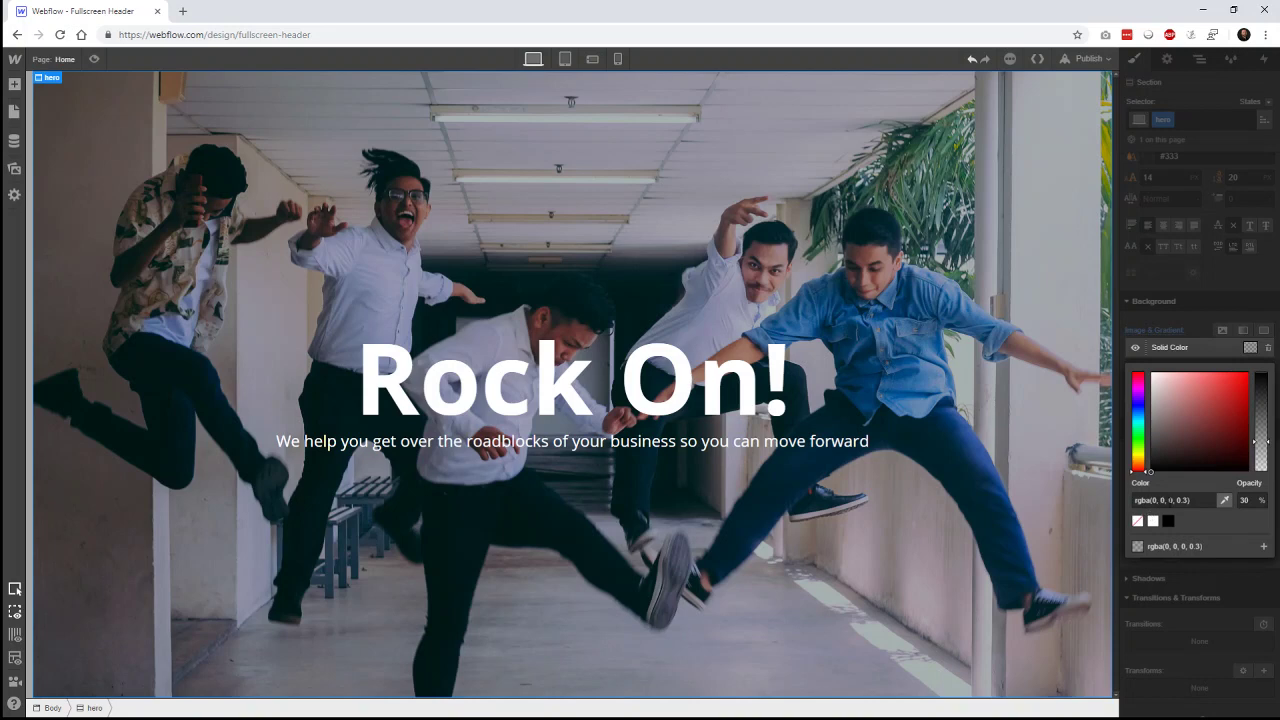
{"action": "left_click", "coordinate": [1238, 583]}
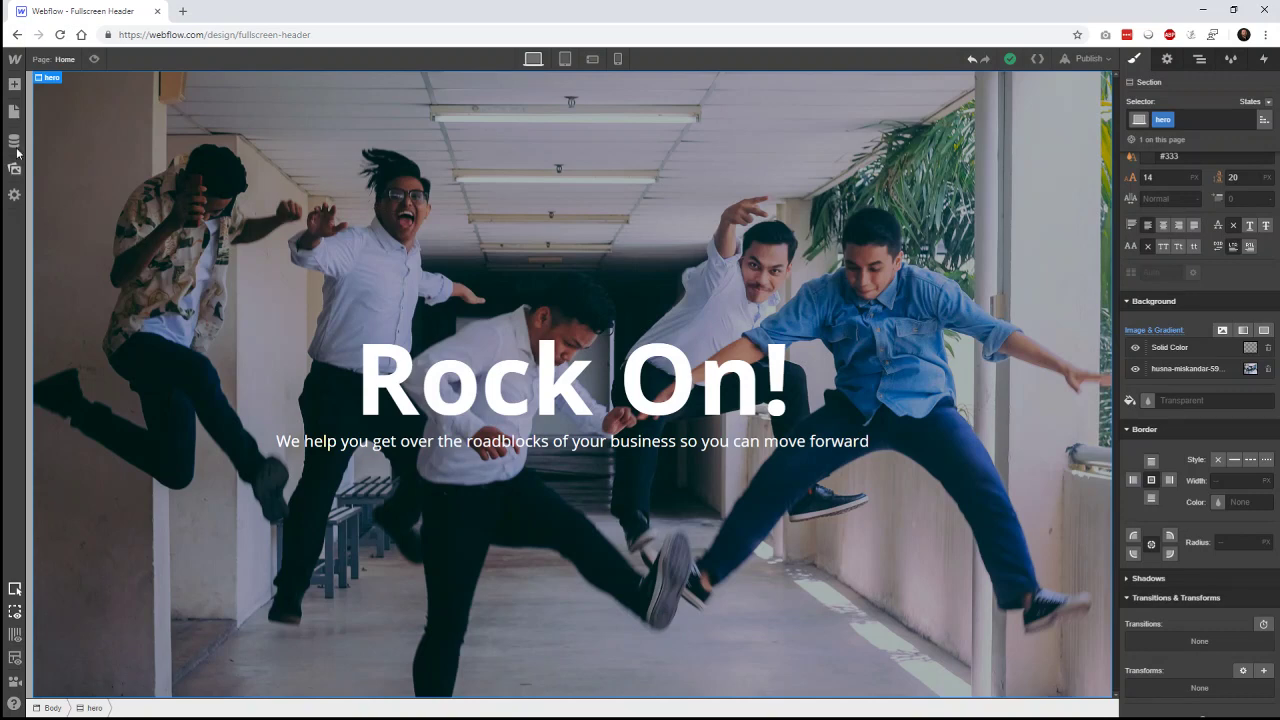
- Drag a Navbar component from the Add panel's Components into the hero section
{"action": "left_click", "coordinate": [14, 87]}
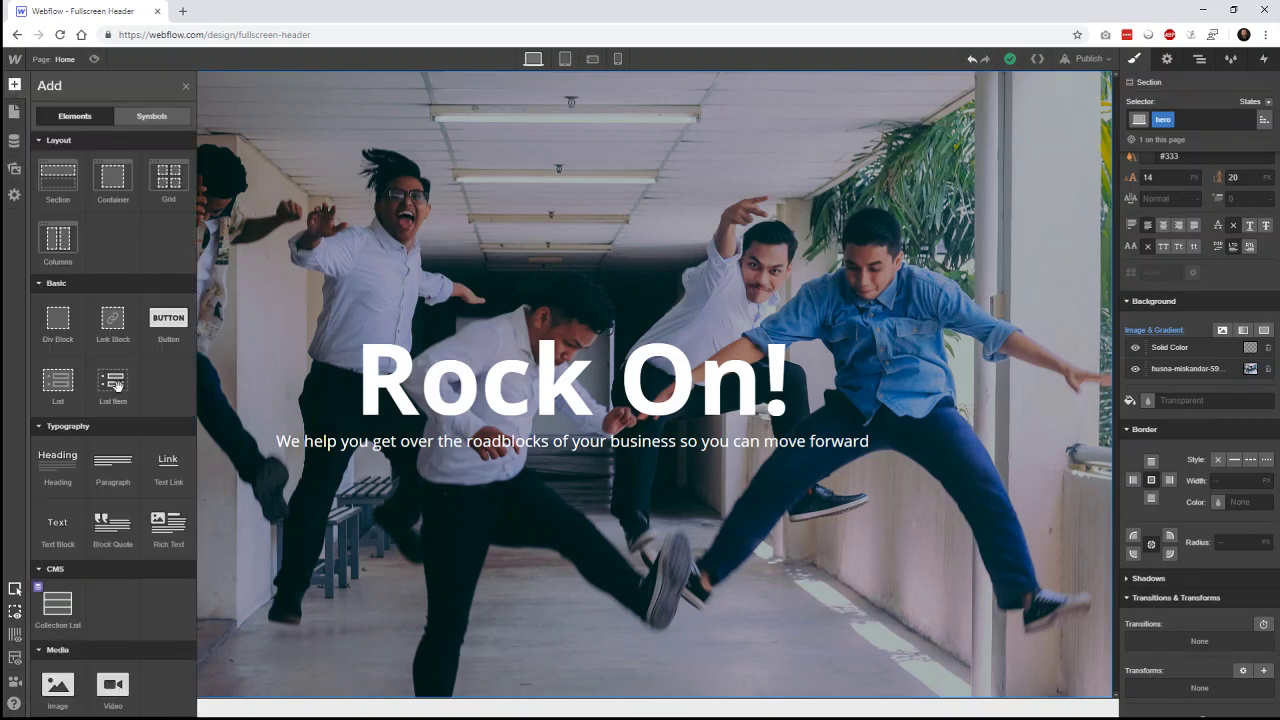
{"action": "scroll", "coordinate": [123, 408], "scroll_direction": "down", "scroll_amount": 4}
{"action": "scroll", "coordinate": [129, 454], "scroll_direction": "down", "scroll_amount": 2}
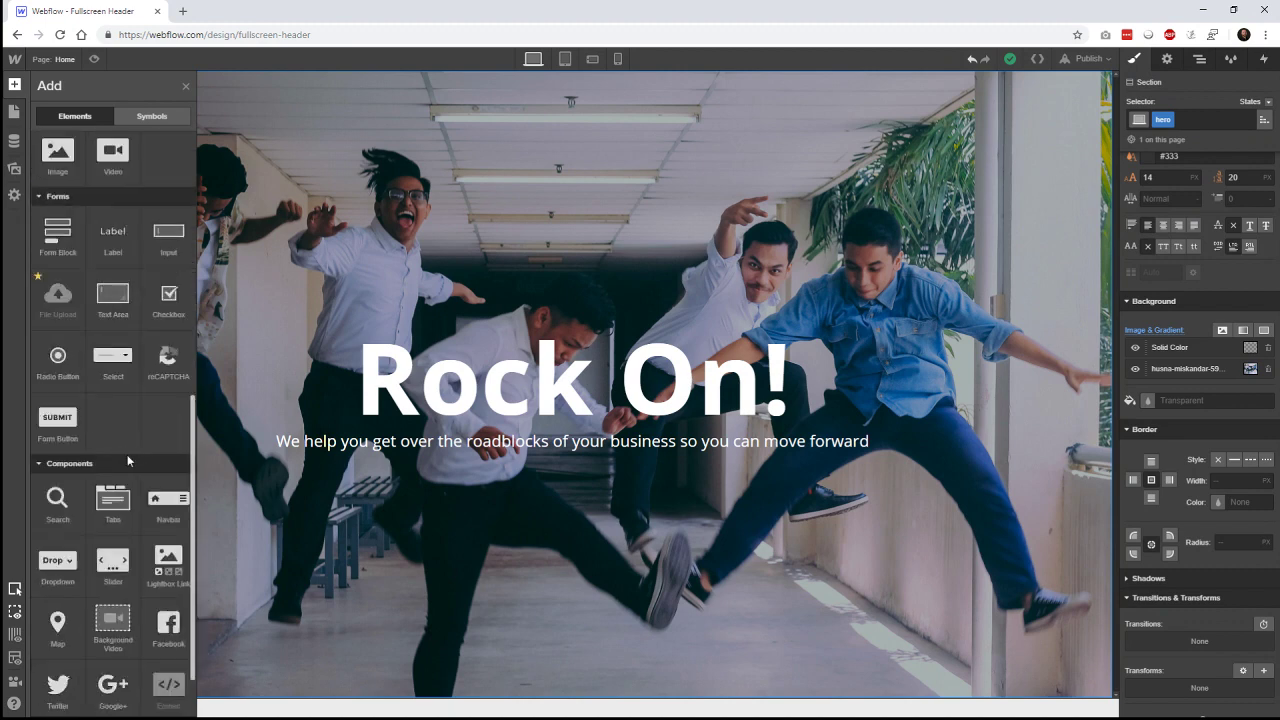
{"action": "scroll", "coordinate": [149, 454], "scroll_direction": "down", "scroll_amount": 1}
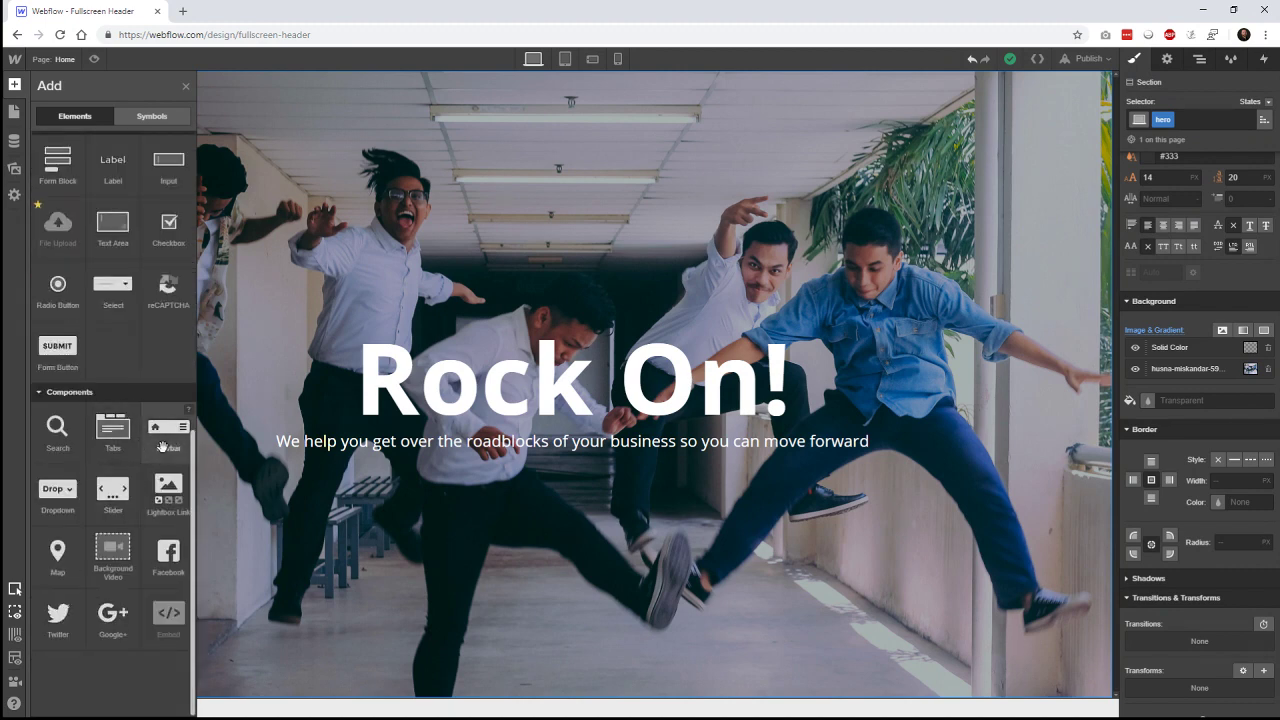
{"action": "left_click_drag", "start_coordinate": [165, 432], "coordinate": [545, 141]}
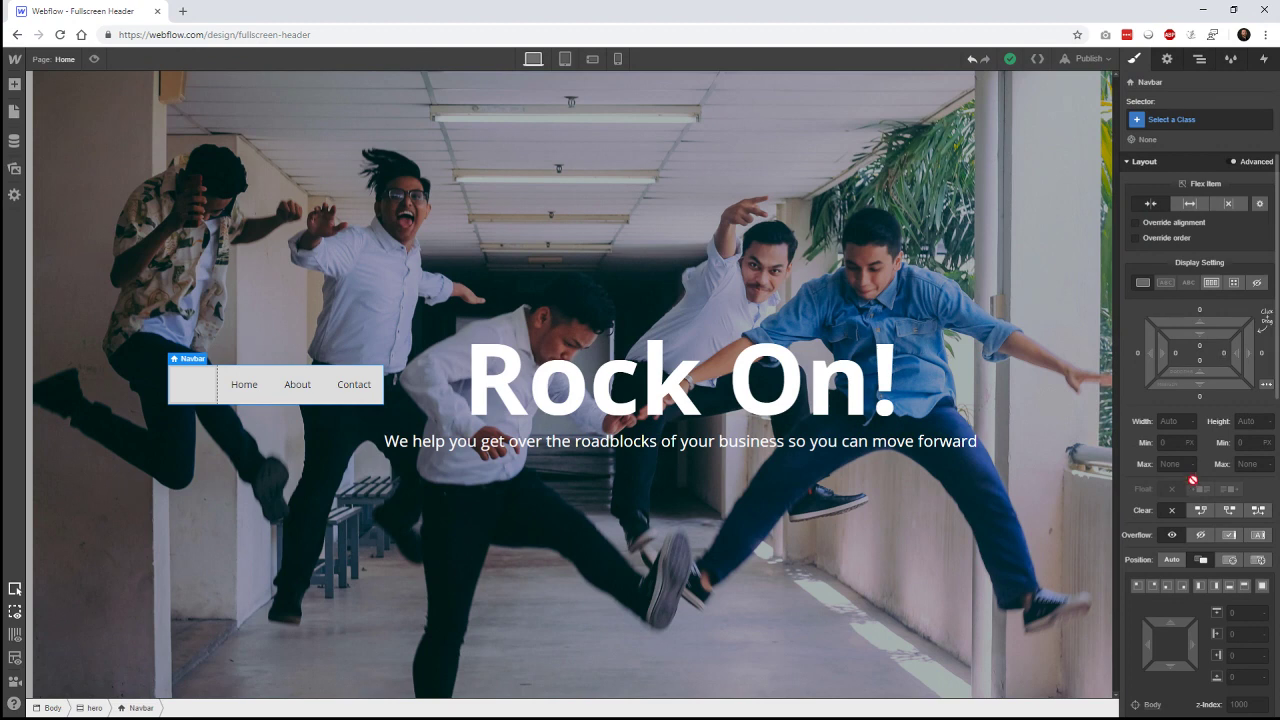
- Set the navbar's position to Absolute and the hero section's position to Relative
{"action": "scroll", "coordinate": [1199, 470], "scroll_direction": "down", "scroll_amount": 3}
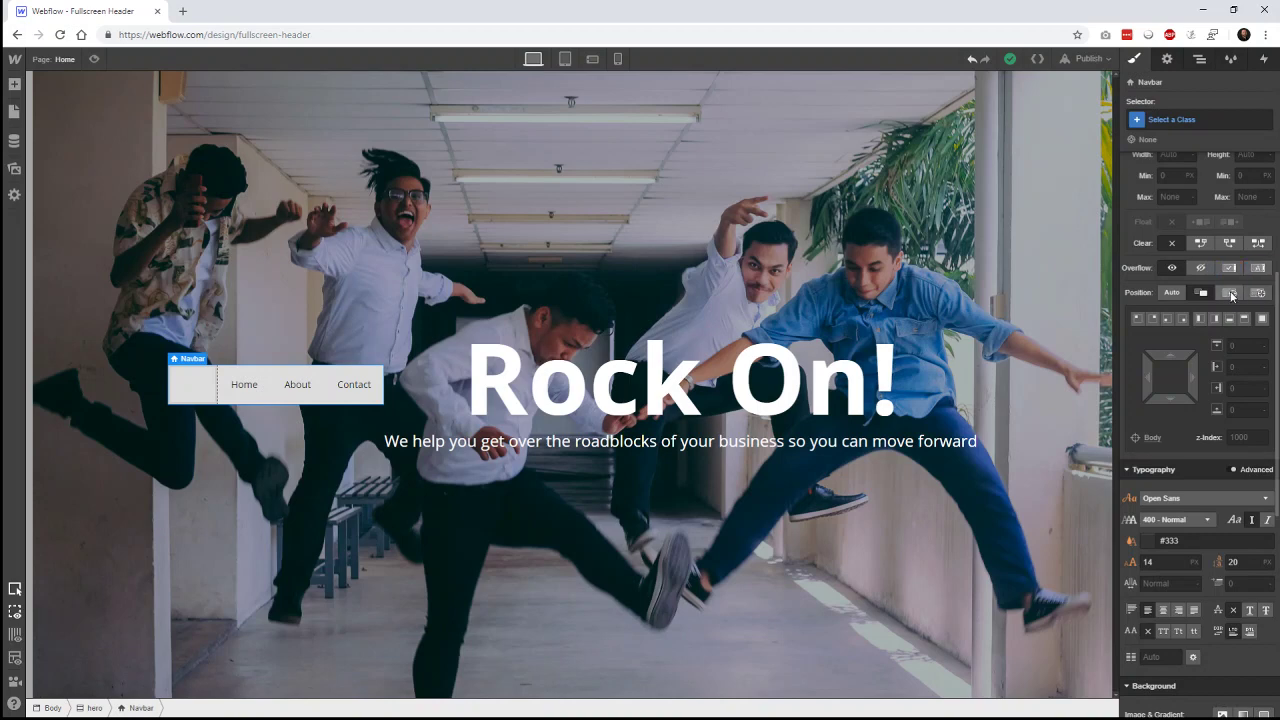
{"action": "left_click", "coordinate": [1216, 320]}
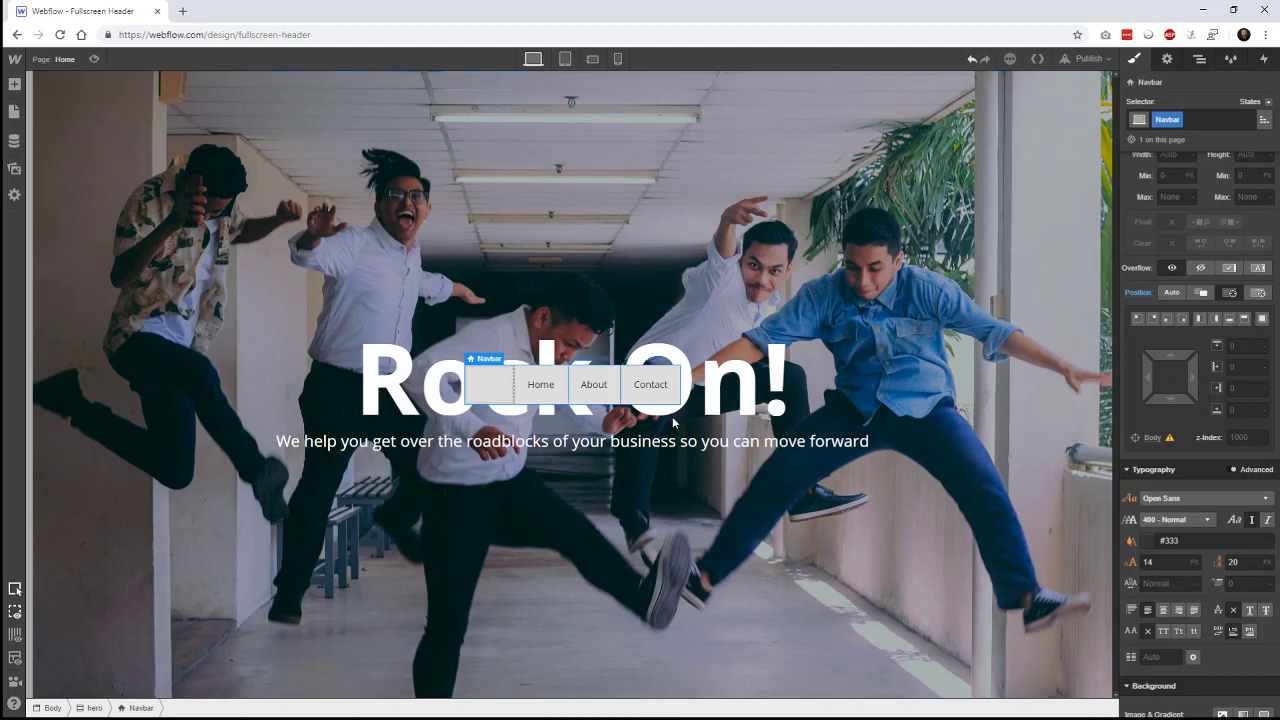
{"action": "left_click", "coordinate": [1049, 122]}
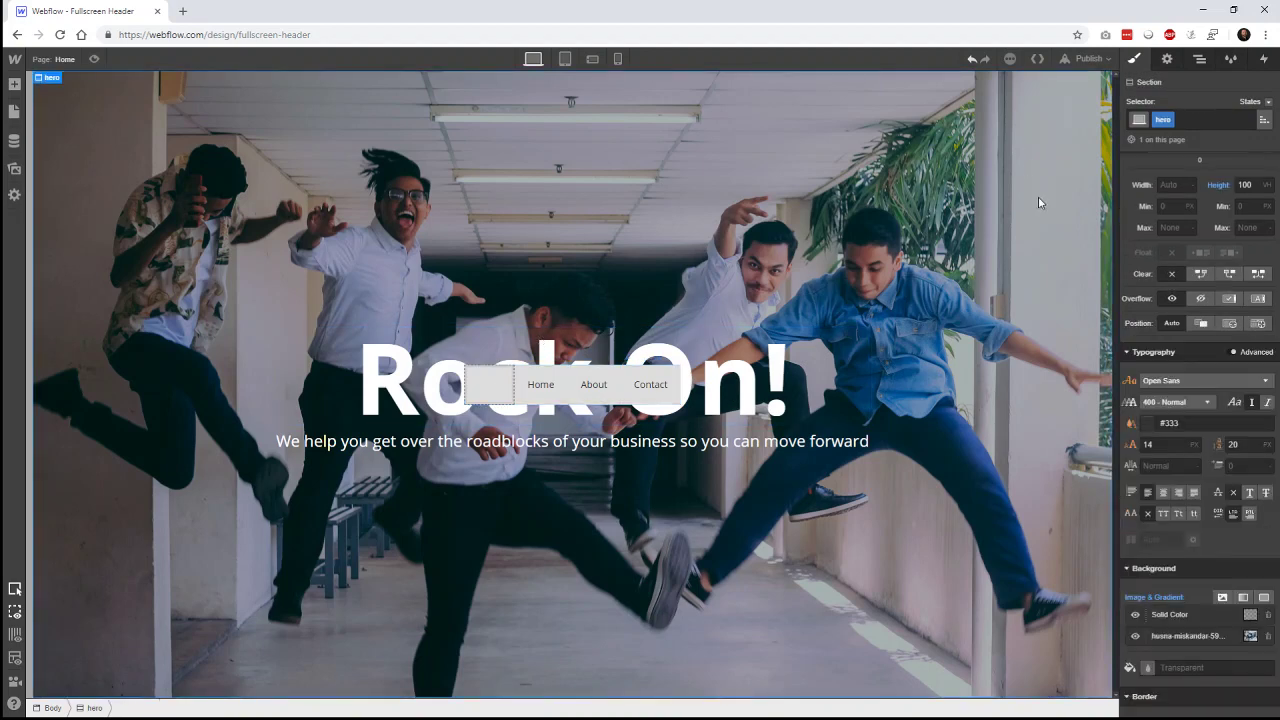
{"action": "left_click", "coordinate": [1201, 323]}
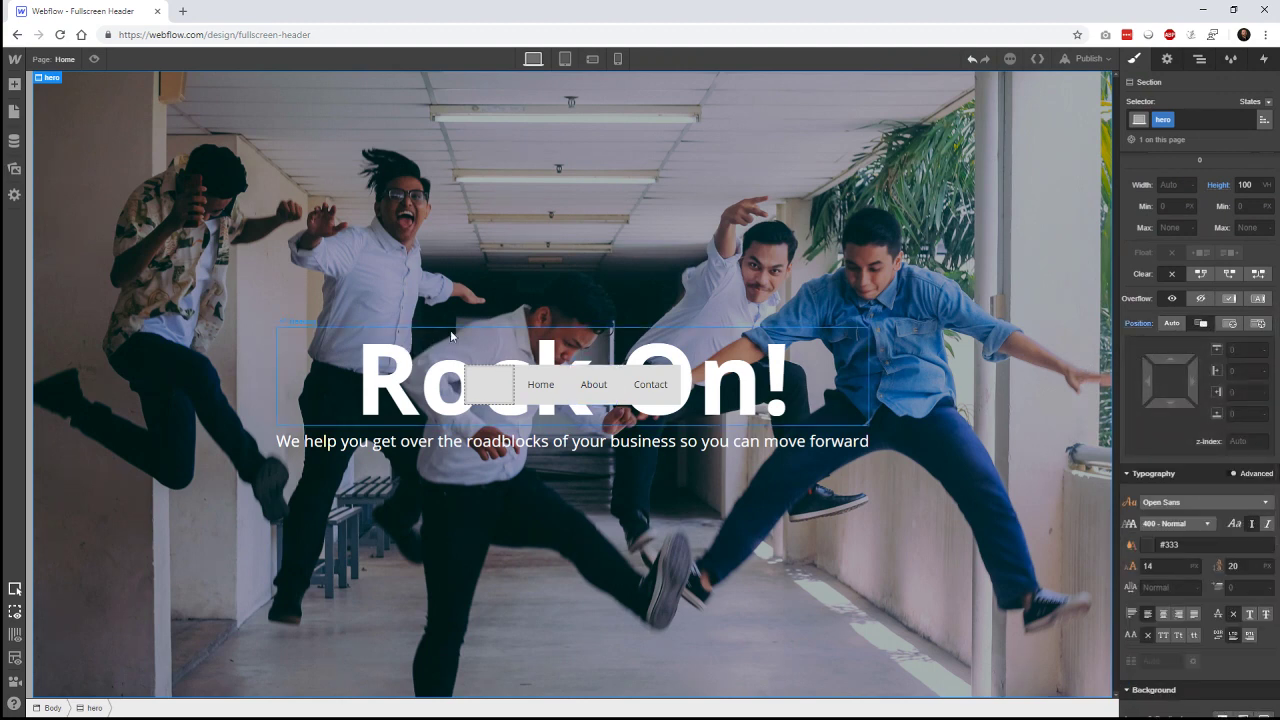
{"action": "left_click", "coordinate": [506, 398]}
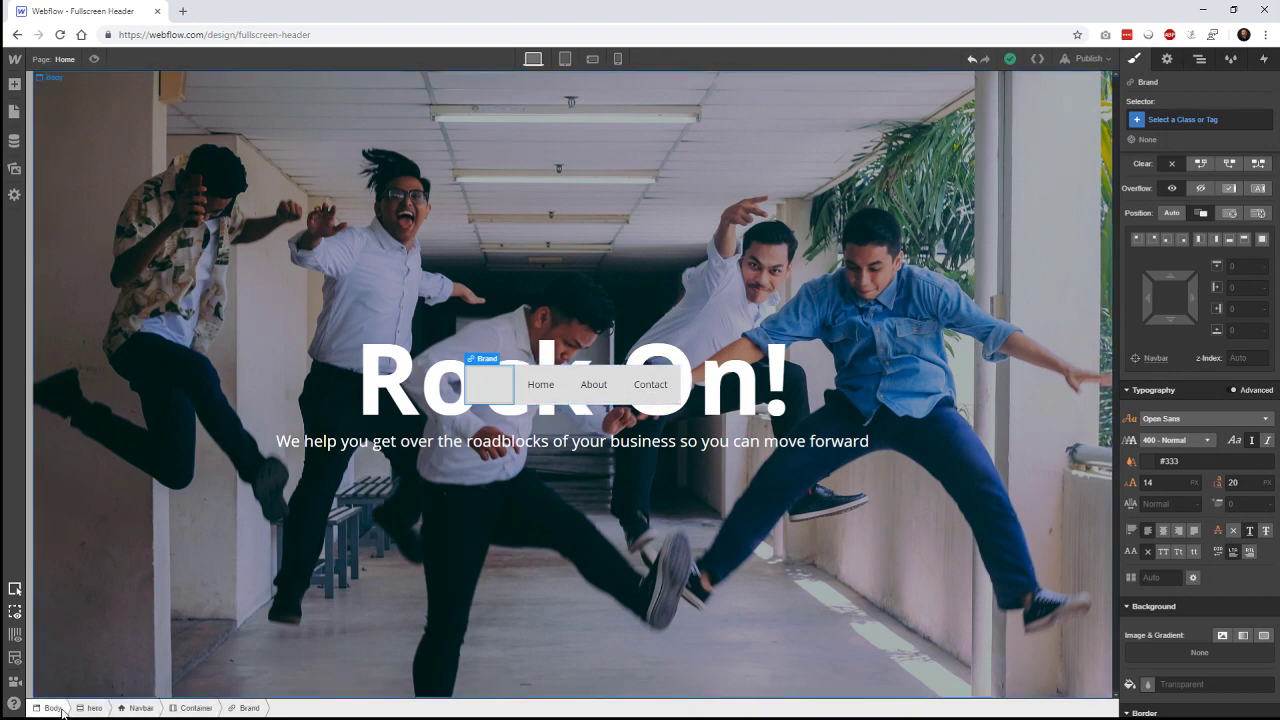
- Pin the navbar with a top offset of 0 and set its width to 100%
{"action": "left_click", "coordinate": [141, 708]}
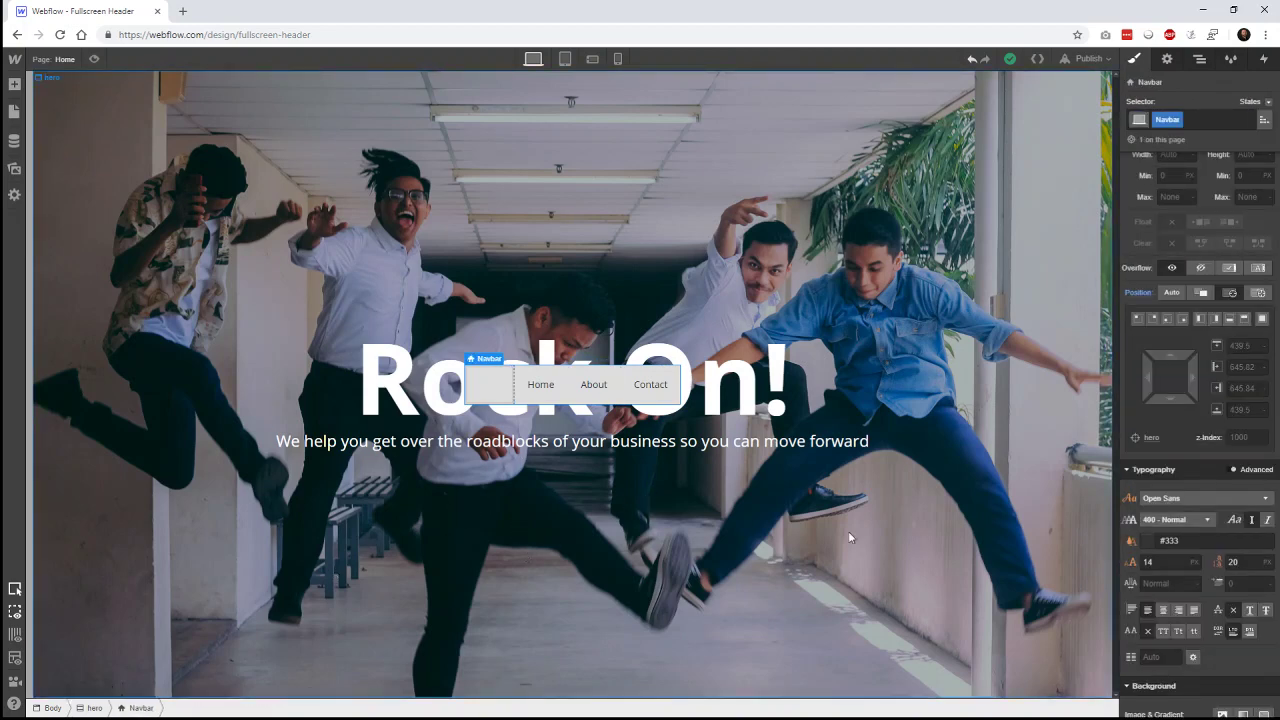
{"action": "left_click", "coordinate": [1254, 346]}
{"action": "key", "text": "Return"}
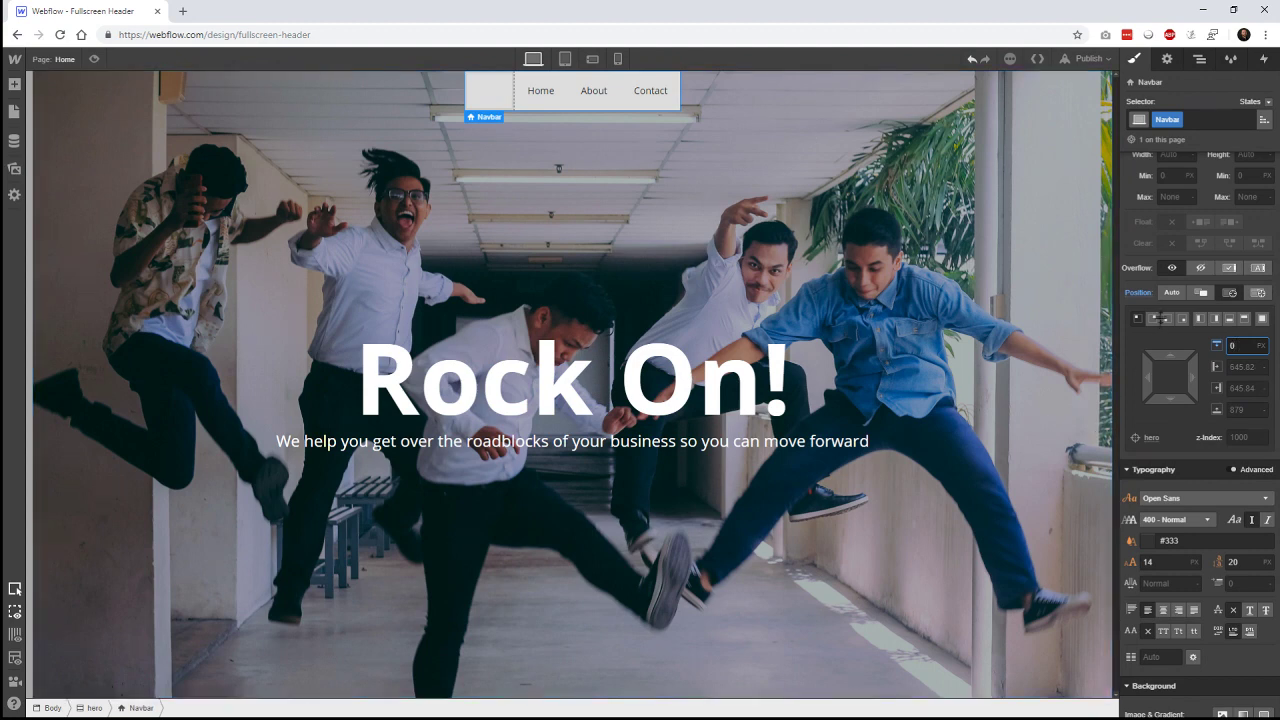
{"action": "scroll", "coordinate": [1177, 214], "scroll_direction": "up", "scroll_amount": 1}
{"action": "left_click", "coordinate": [1175, 221]}
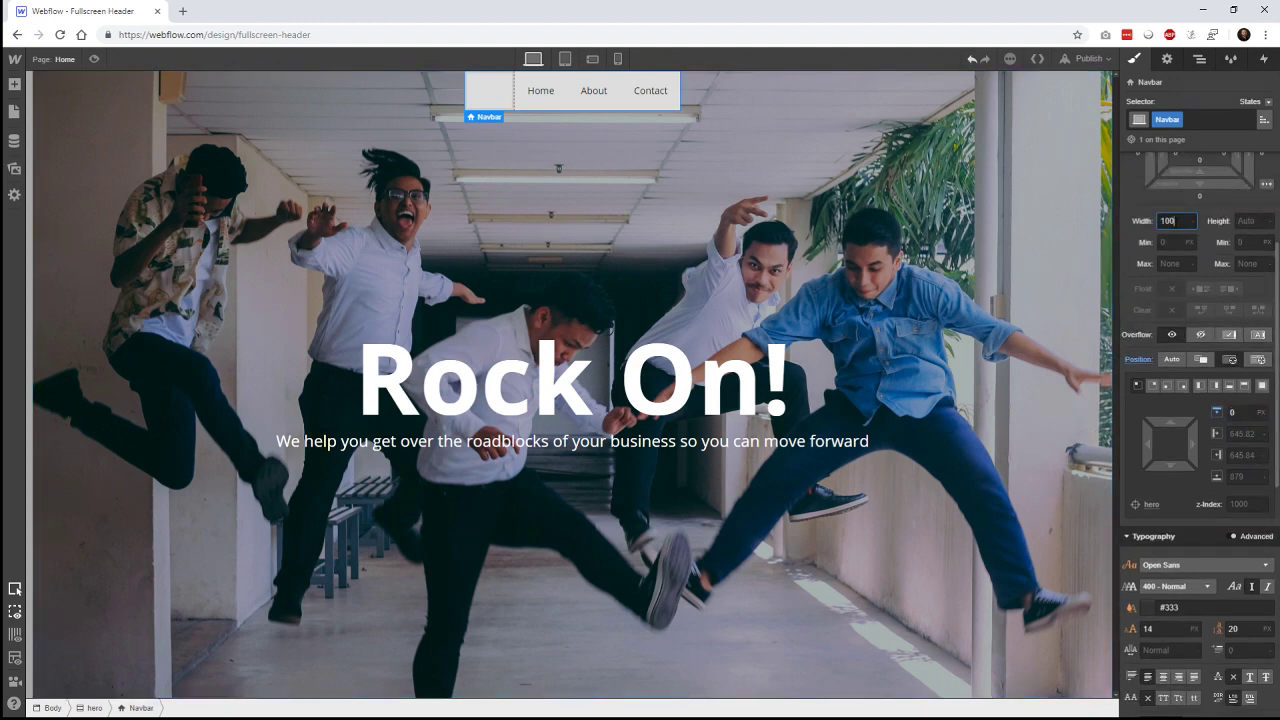
{"action": "type", "text": "100%"}
{"action": "key", "text": "Return"}
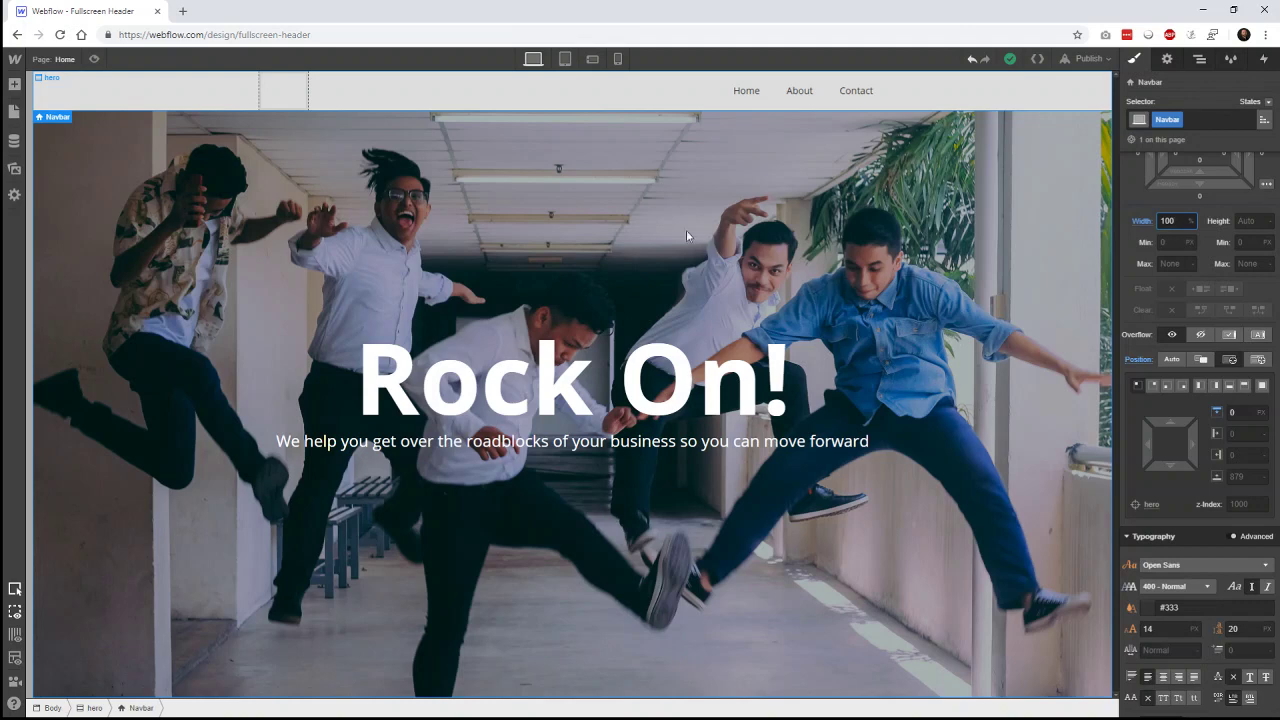
- Add a heading inside the navbar's brand block
{"action": "left_click", "coordinate": [320, 100]}
{"action": "left_click", "coordinate": [748, 91]}
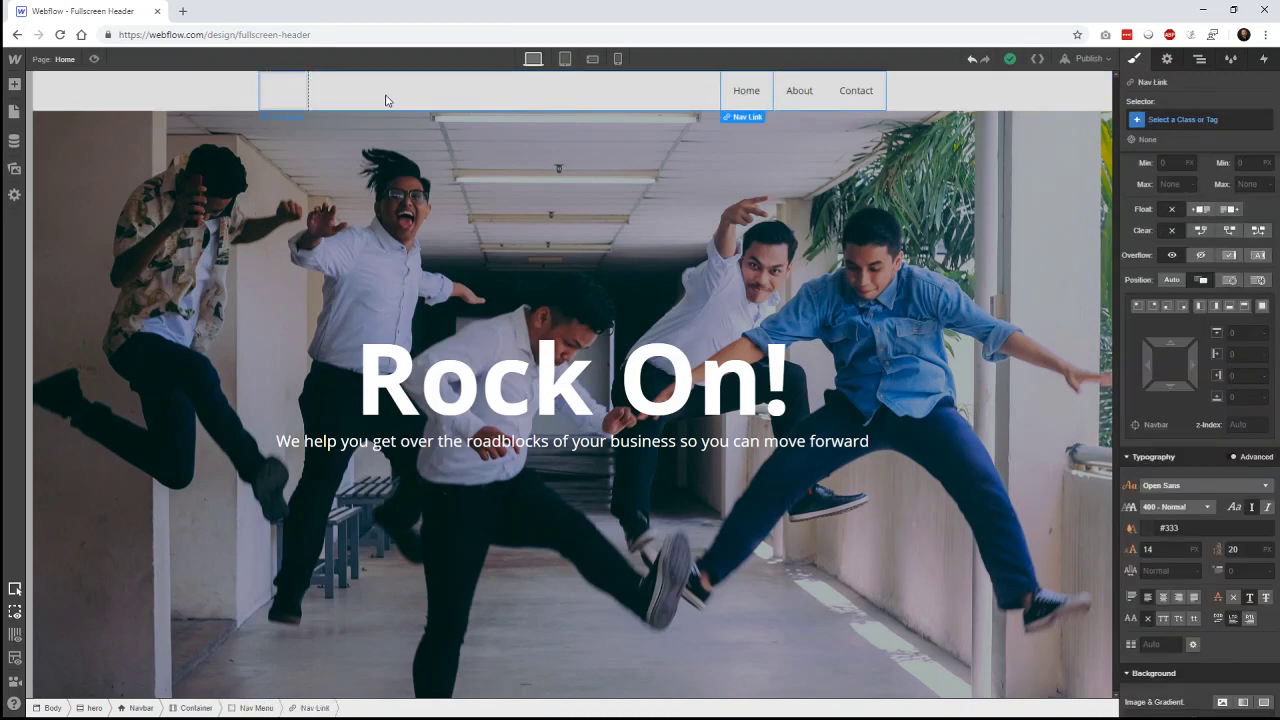
{"action": "left_click", "coordinate": [298, 101]}
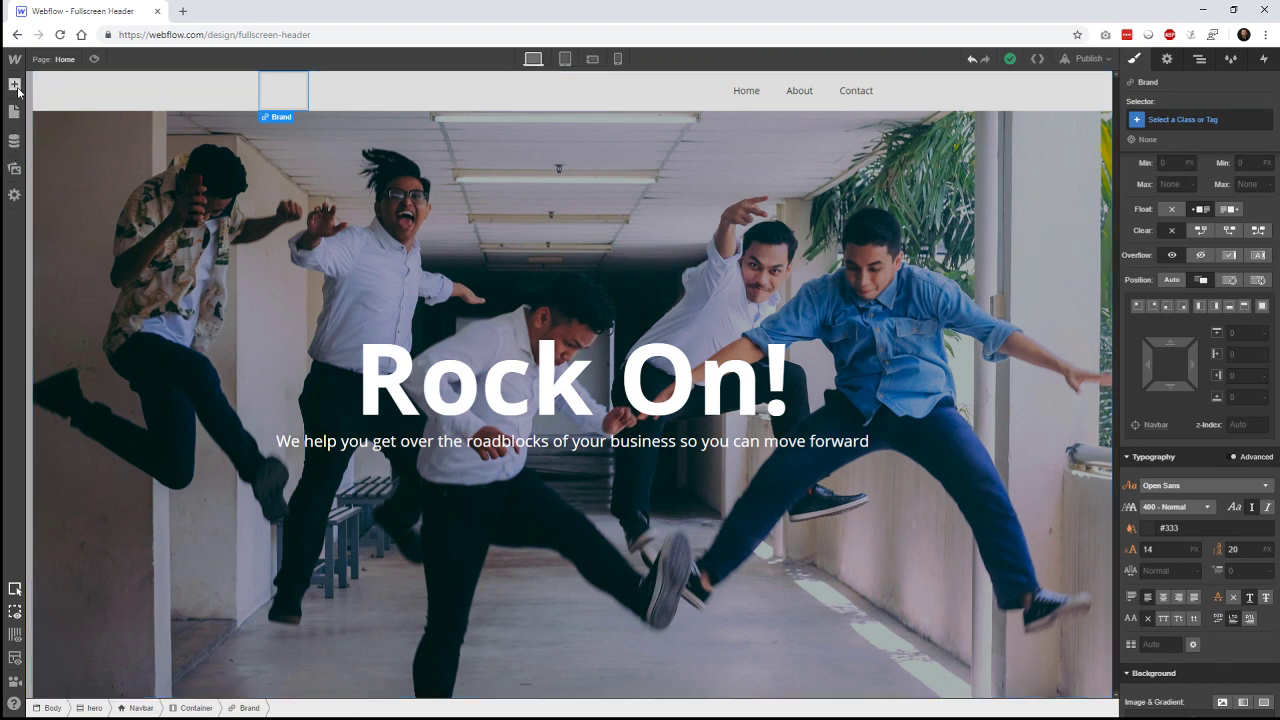
{"action": "key", "text": "a"}
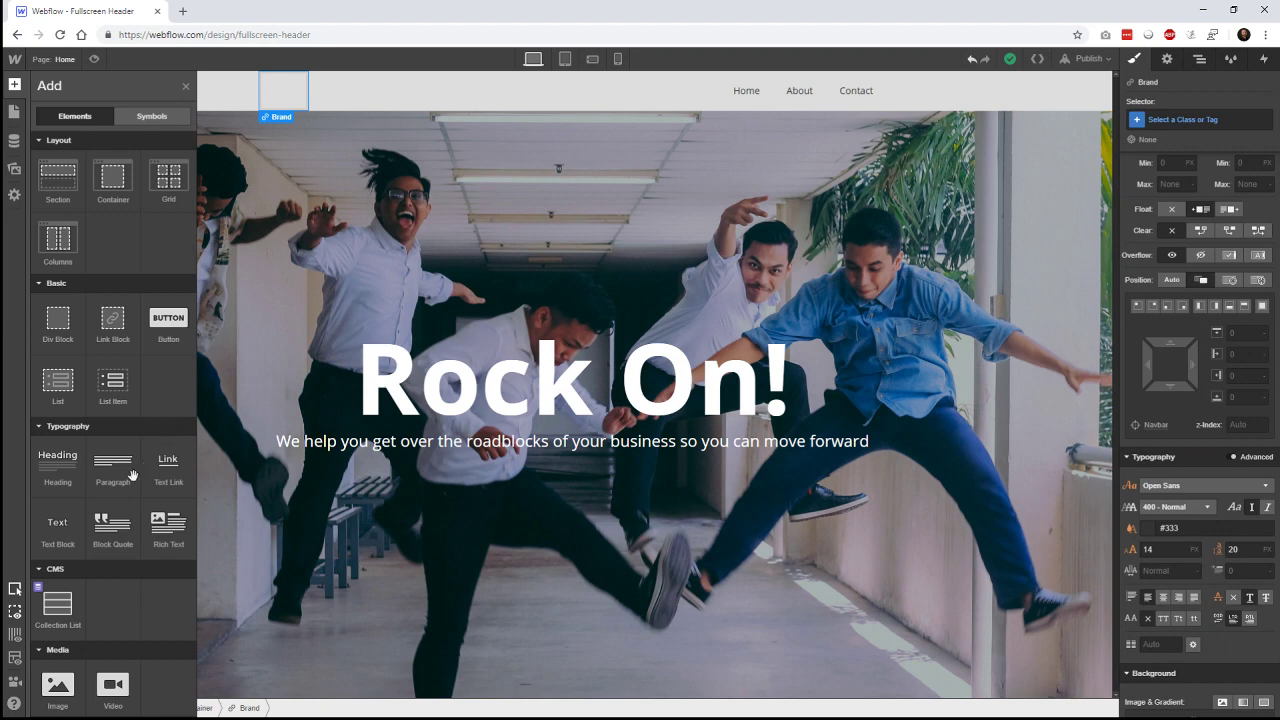
{"action": "left_click_drag", "start_coordinate": [57, 462], "coordinate": [298, 100]}
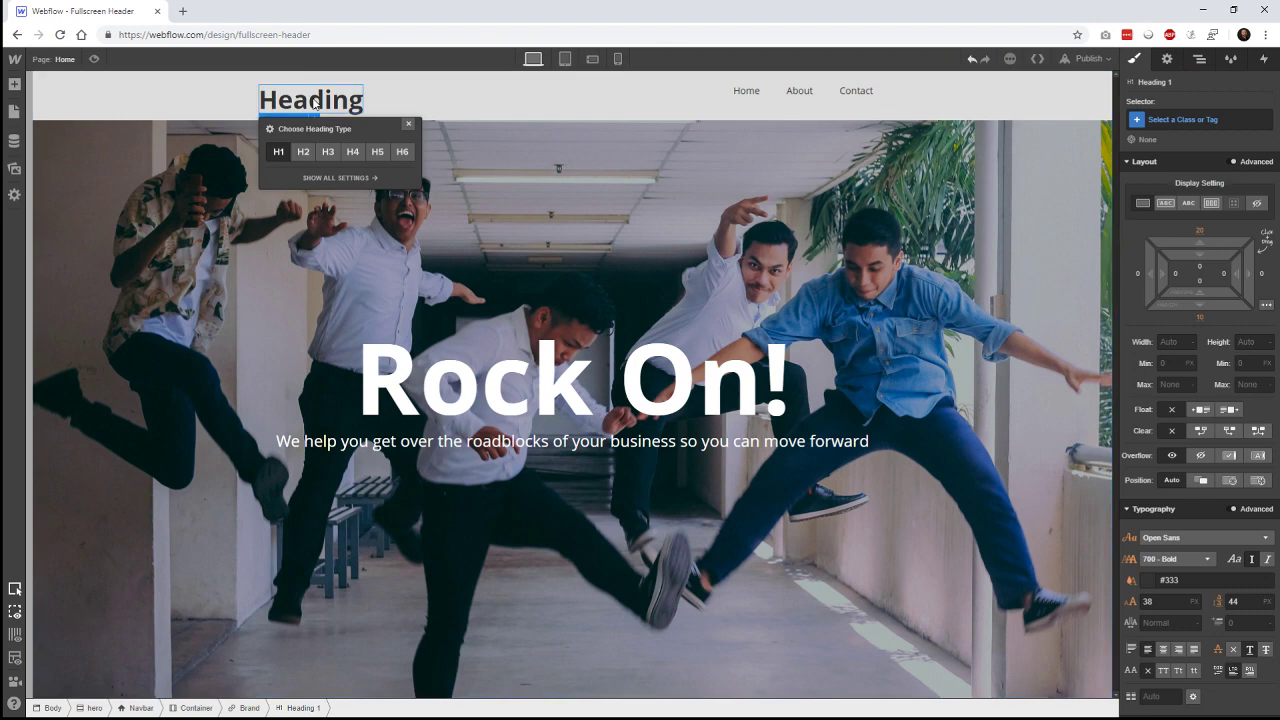
- Change the brand heading's text to 'frwrd' and select the hero section
{"action": "double_click", "coordinate": [313, 100]}
{"action": "type", "text": "f"}
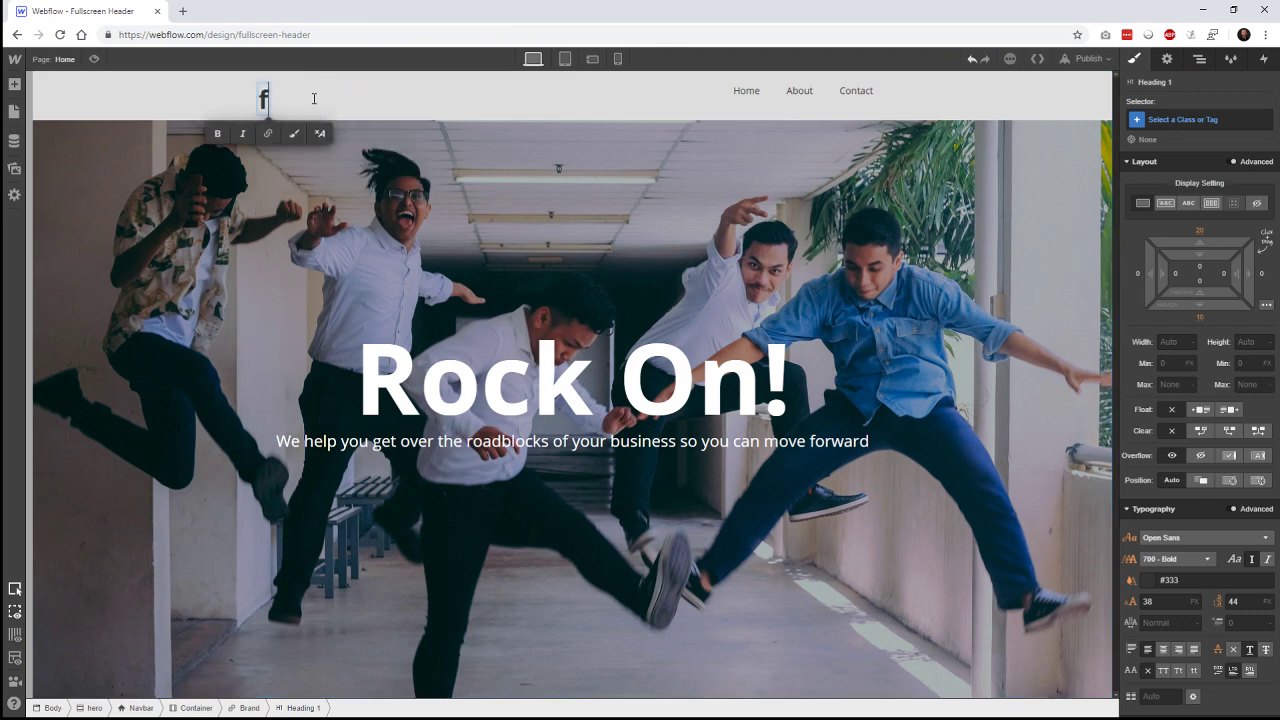
{"action": "type", "text": "rwrd"}
{"action": "key", "text": "Escape"}
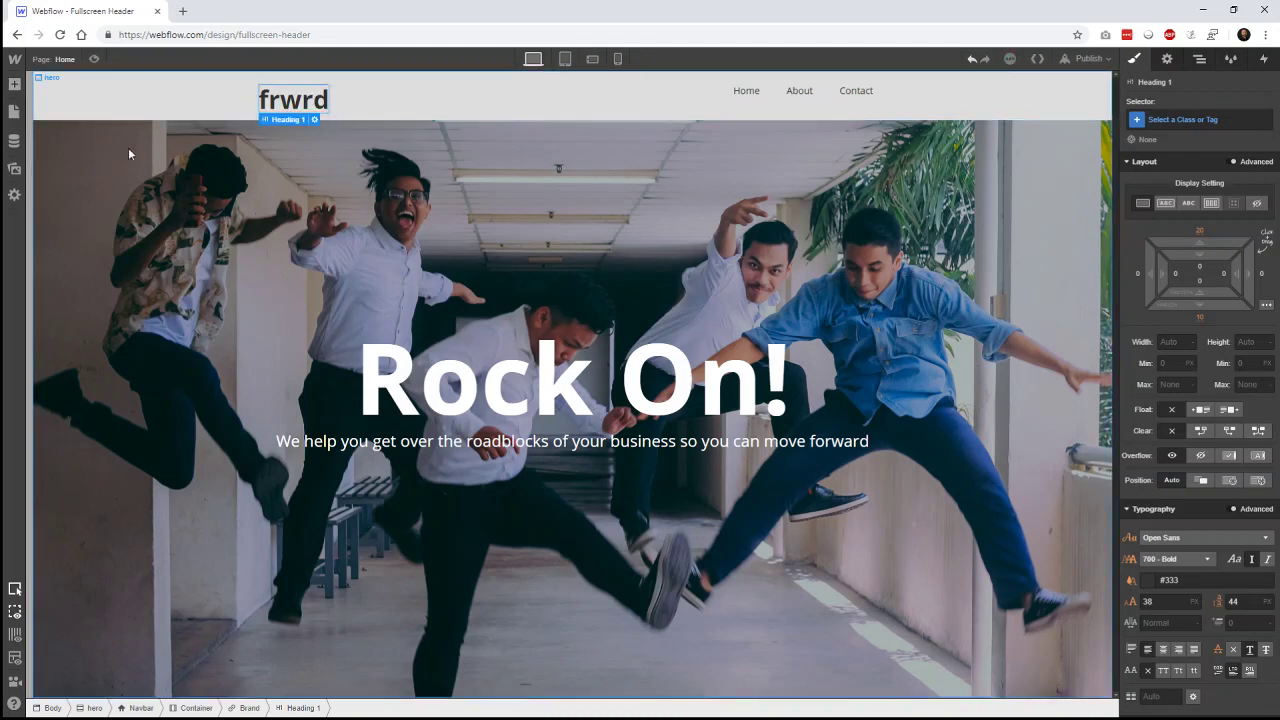
{"action": "left_click", "coordinate": [515, 159]}
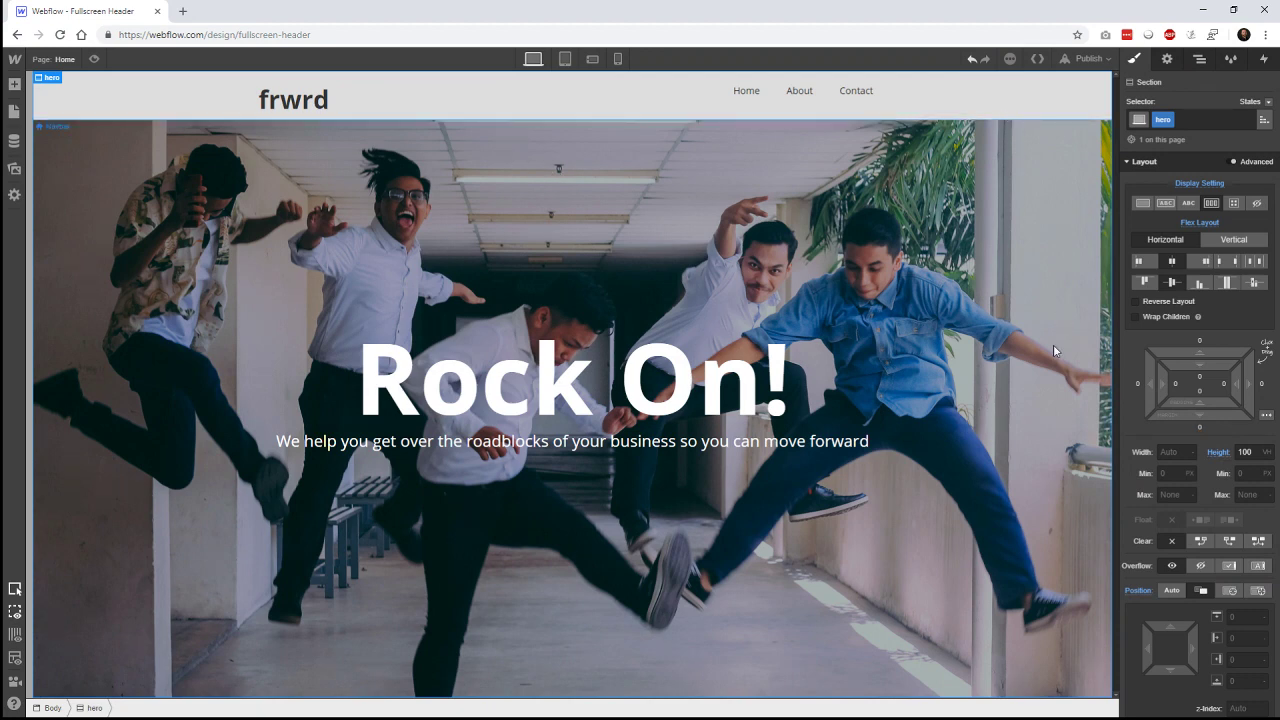
- Set the navbar's background colour to transparent after briefly trying red
{"action": "left_click", "coordinate": [1043, 108]}
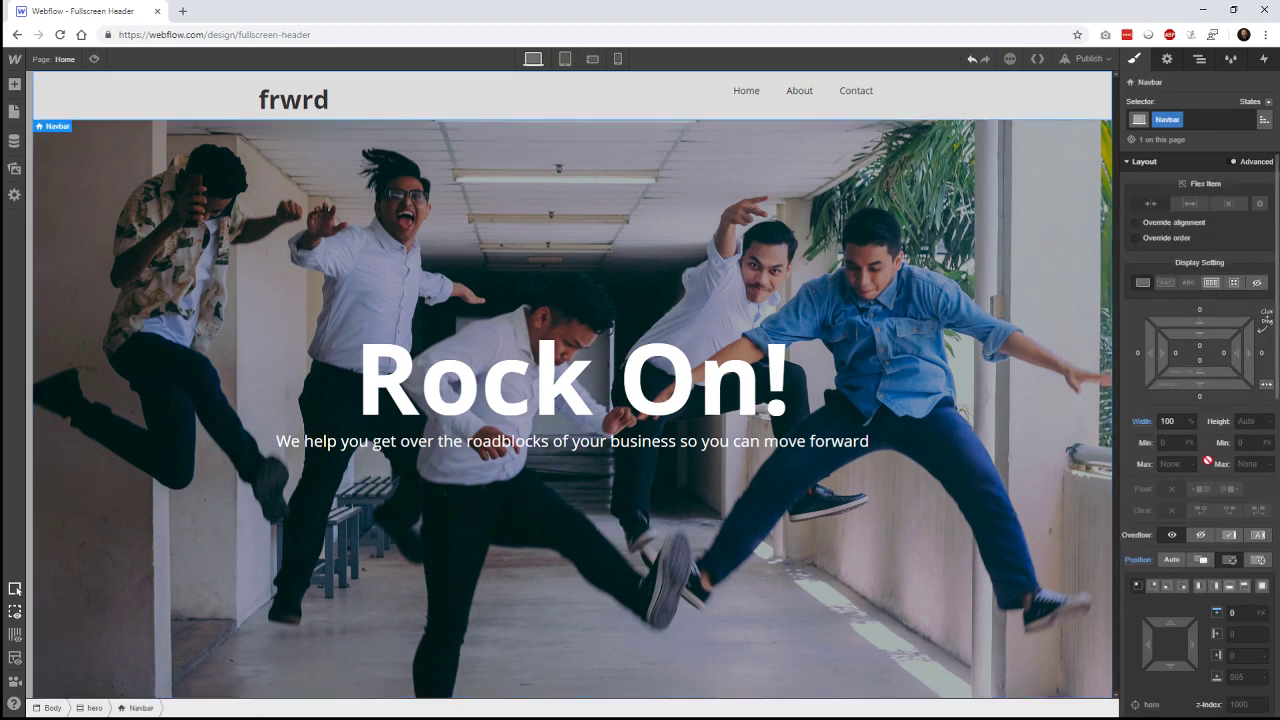
{"action": "scroll", "coordinate": [1210, 572], "scroll_direction": "down", "scroll_amount": 5}
{"action": "scroll", "coordinate": [1222, 565], "scroll_direction": "down", "scroll_amount": 3}
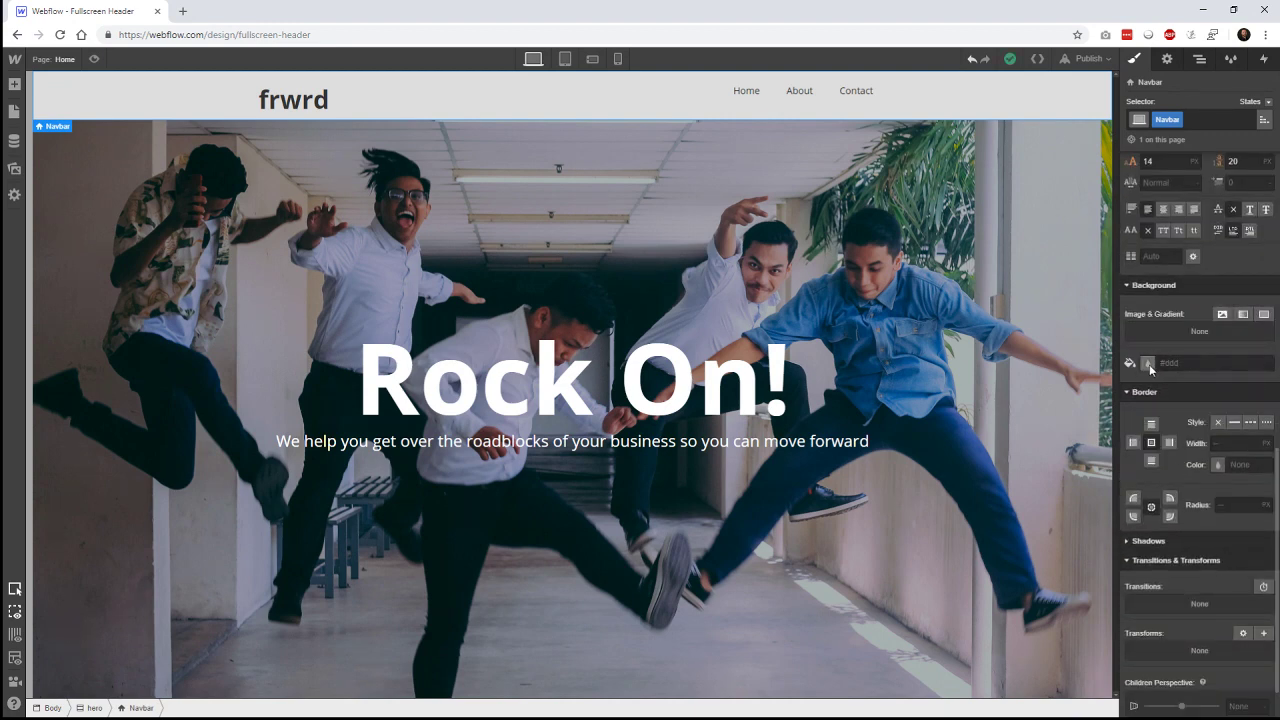
{"action": "left_click", "coordinate": [1148, 363]}
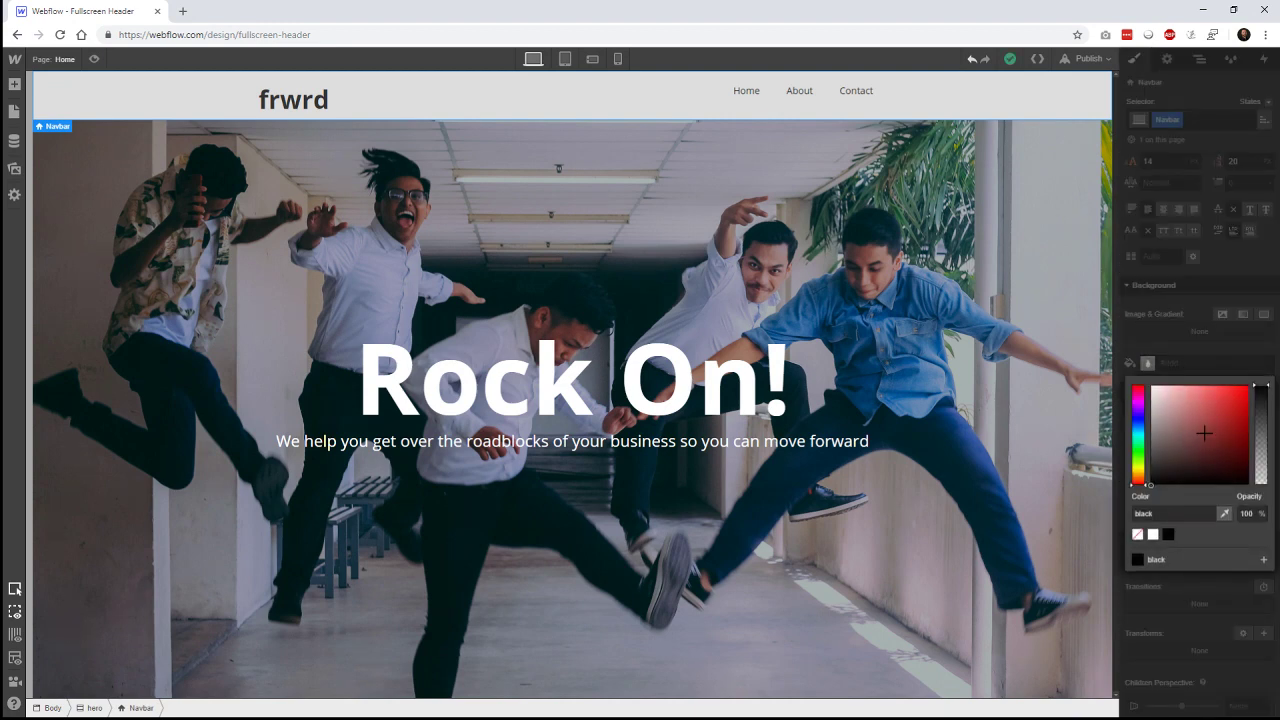
{"action": "left_click", "coordinate": [1227, 408]}
{"action": "mouse_move", "coordinate": [1218, 424]}
{"action": "left_mouse_down"}
{"action": "mouse_move", "coordinate": [1220, 450]}
{"action": "mouse_move", "coordinate": [1205, 405]}
{"action": "mouse_move", "coordinate": [1216, 445]}
{"action": "left_mouse_up"}
{"action": "left_click", "coordinate": [1229, 395]}
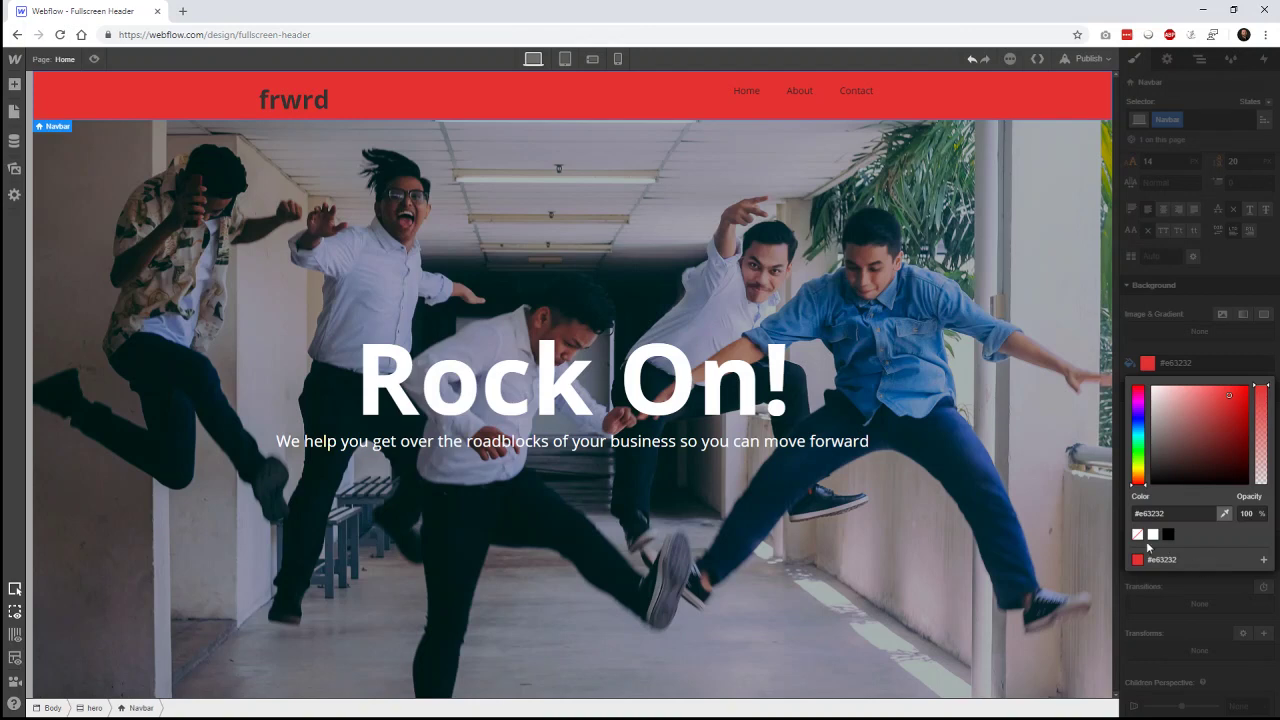
{"action": "left_click", "coordinate": [1137, 534]}
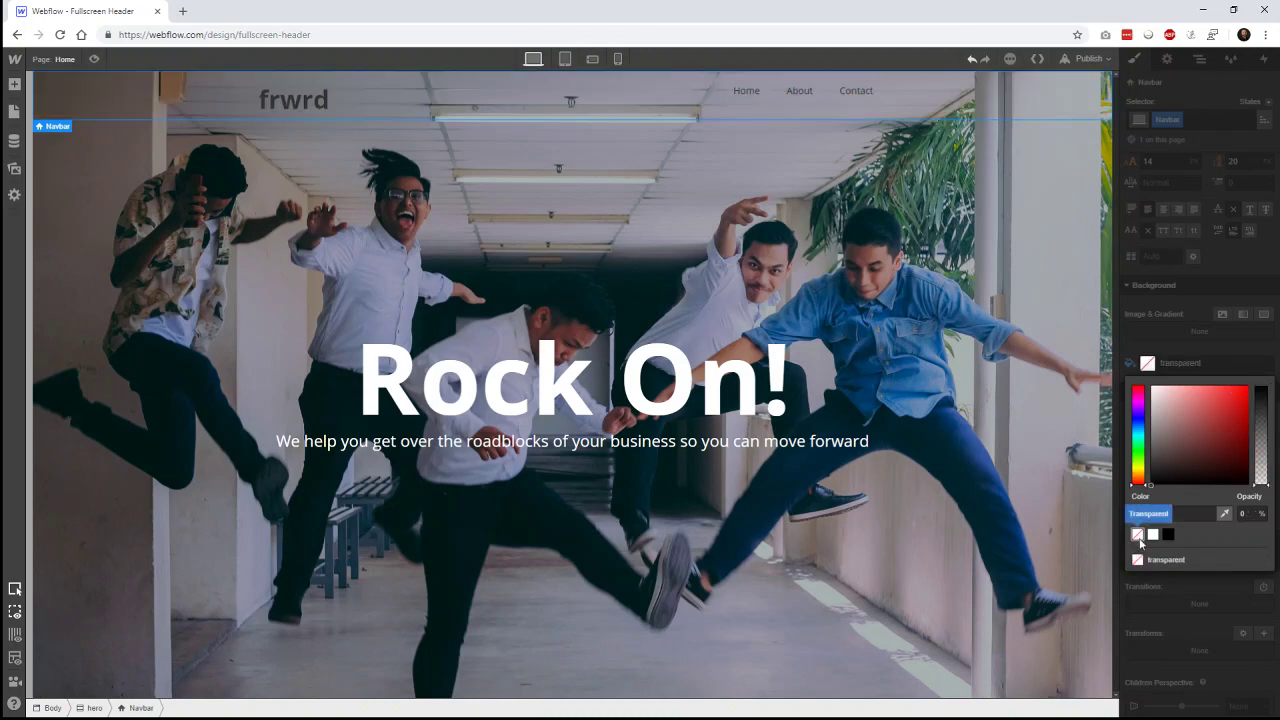
{"action": "left_click", "coordinate": [1233, 596]}
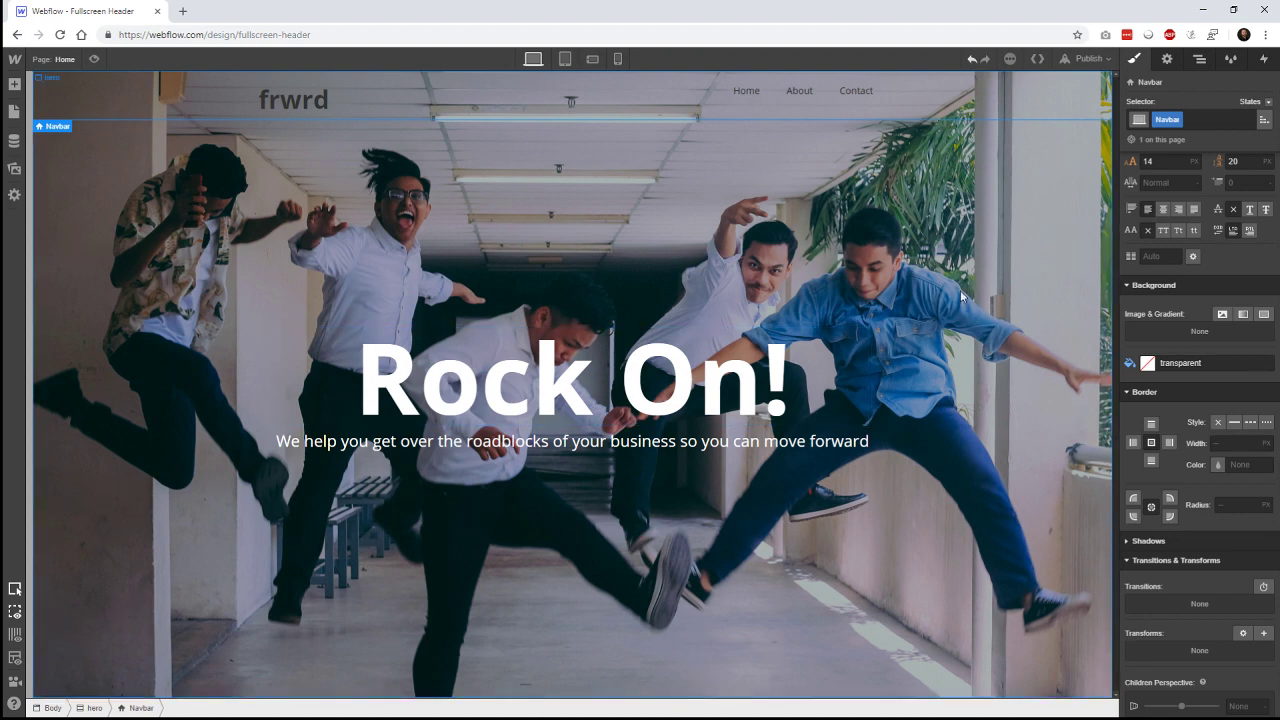
- Set the navbar's typography colour to white, undoing a brief pink trial
{"action": "left_click", "coordinate": [303, 101]}
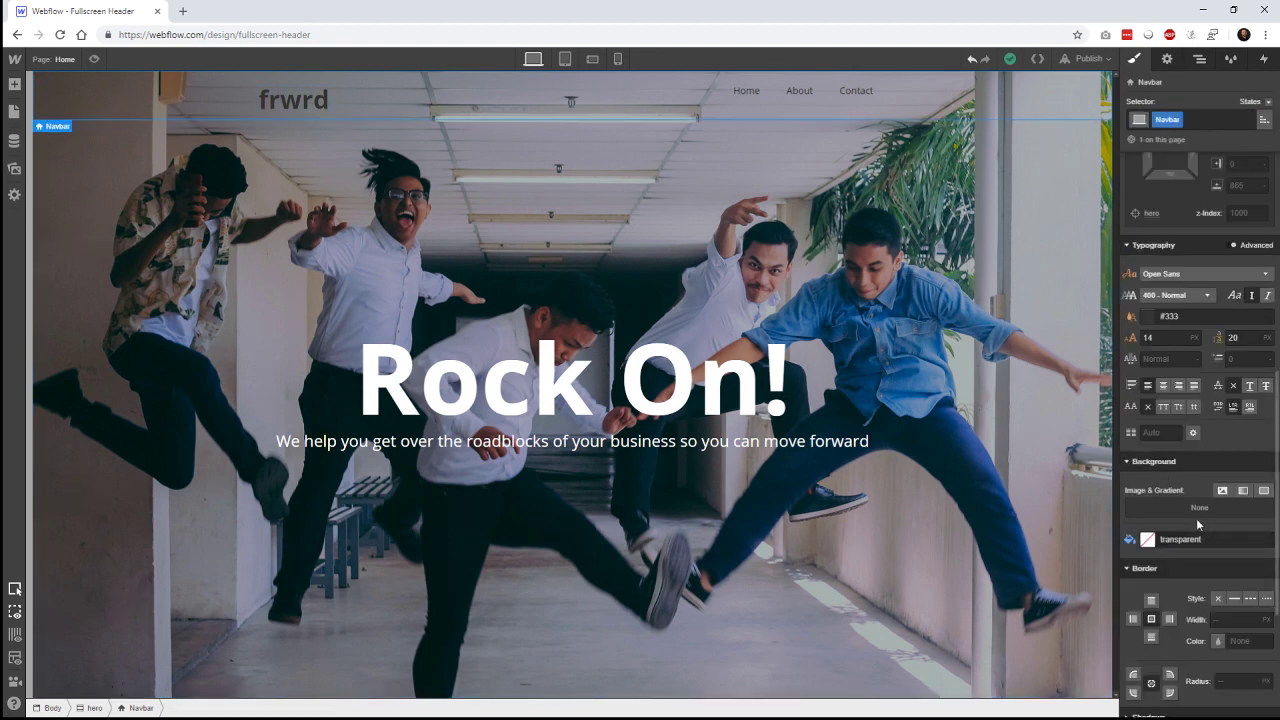
{"action": "scroll", "coordinate": [1196, 518], "scroll_direction": "up", "scroll_amount": 2}
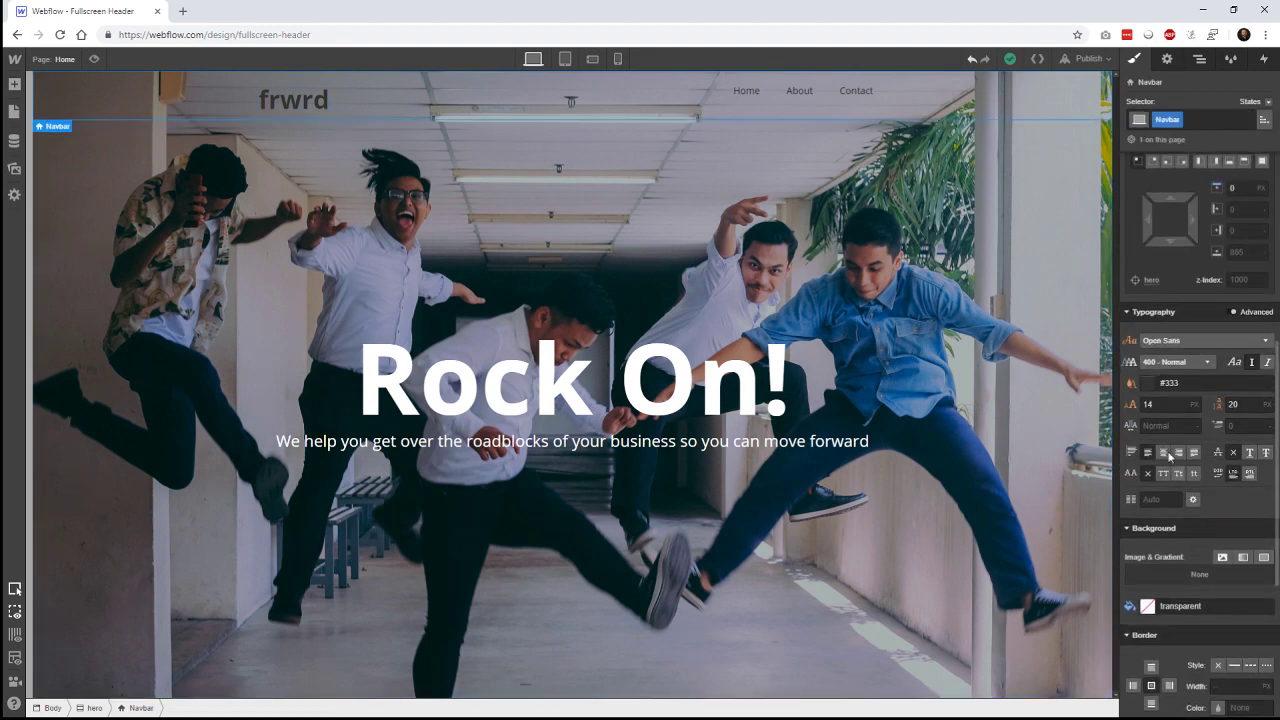
{"action": "left_click", "coordinate": [1148, 384]}
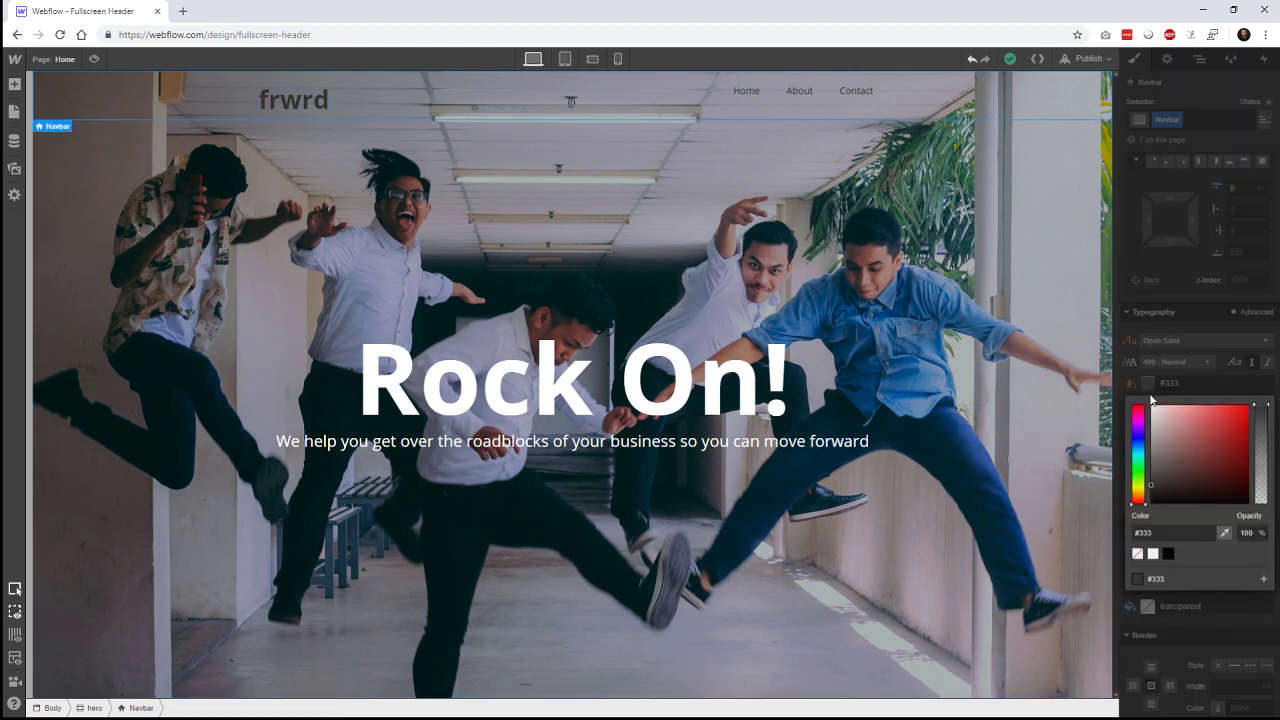
{"action": "left_click", "coordinate": [1153, 554]}
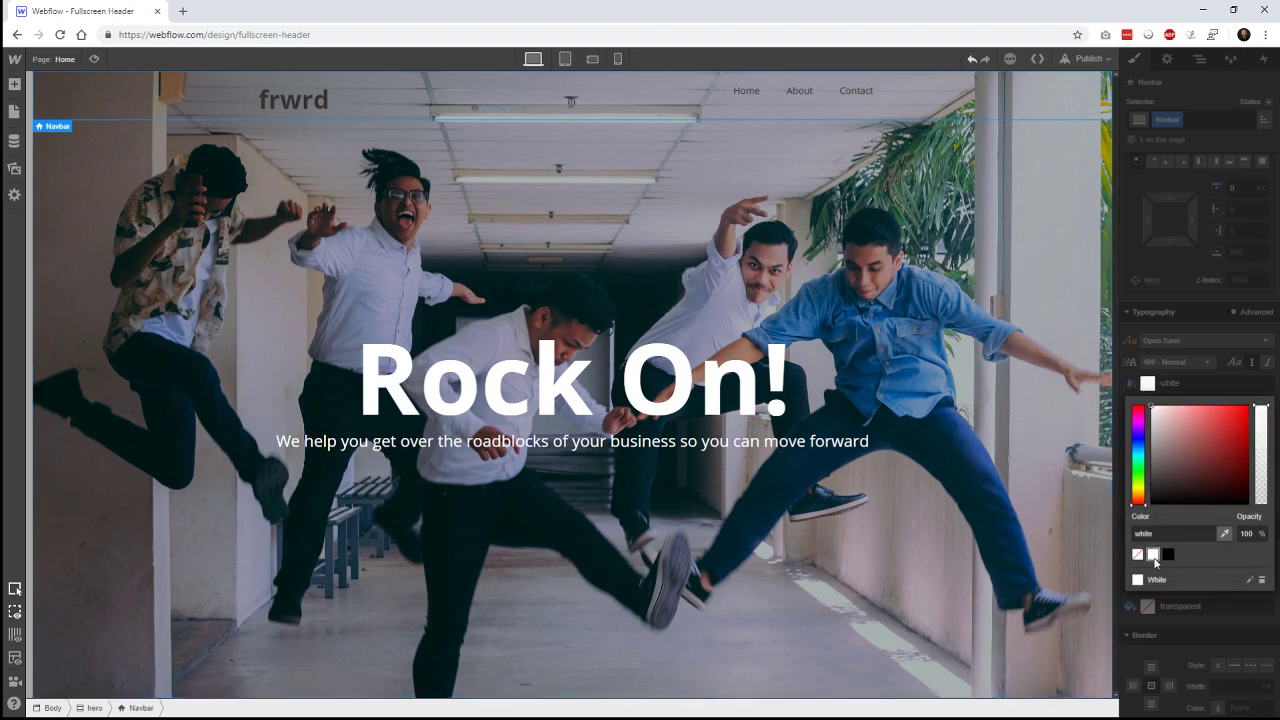
{"action": "left_click", "coordinate": [1190, 407]}
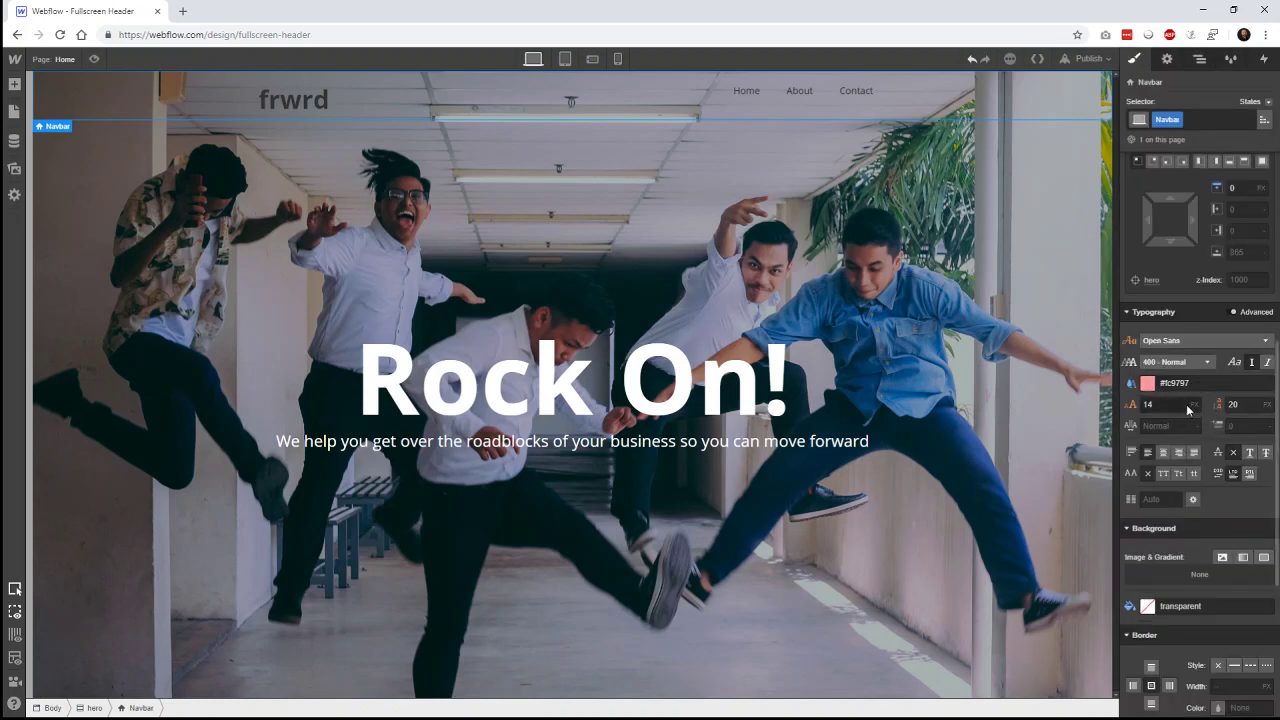
{"action": "key", "text": "ctrl+z"}
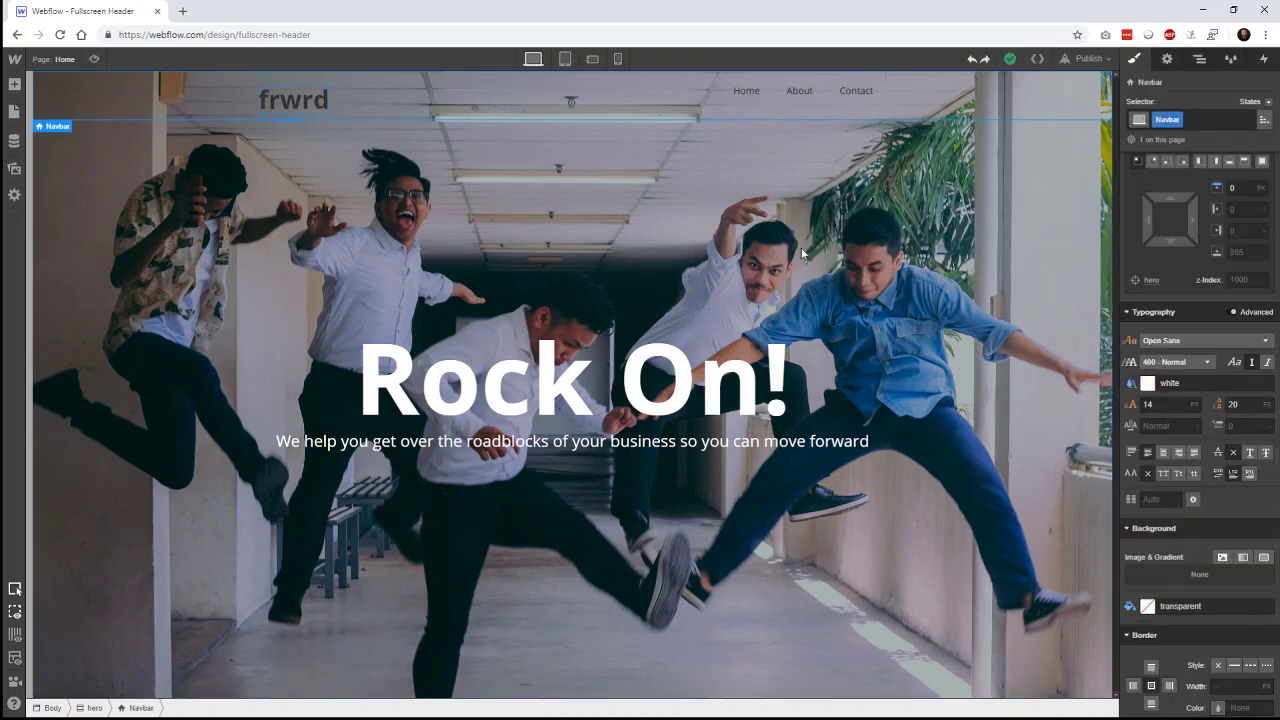
- Pick white as the text colour of the frwrd logo heading
{"action": "left_click", "coordinate": [293, 100]}
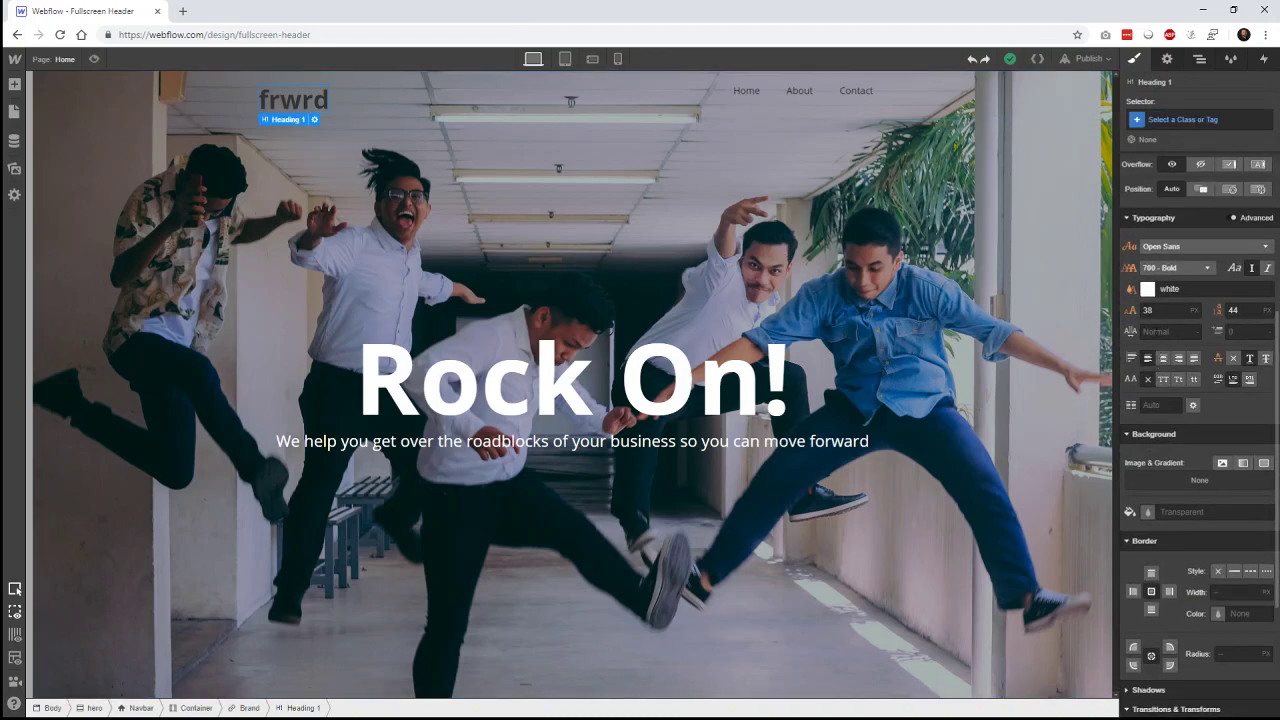
{"action": "left_click", "coordinate": [1147, 289]}
{"action": "left_click", "coordinate": [1153, 460]}
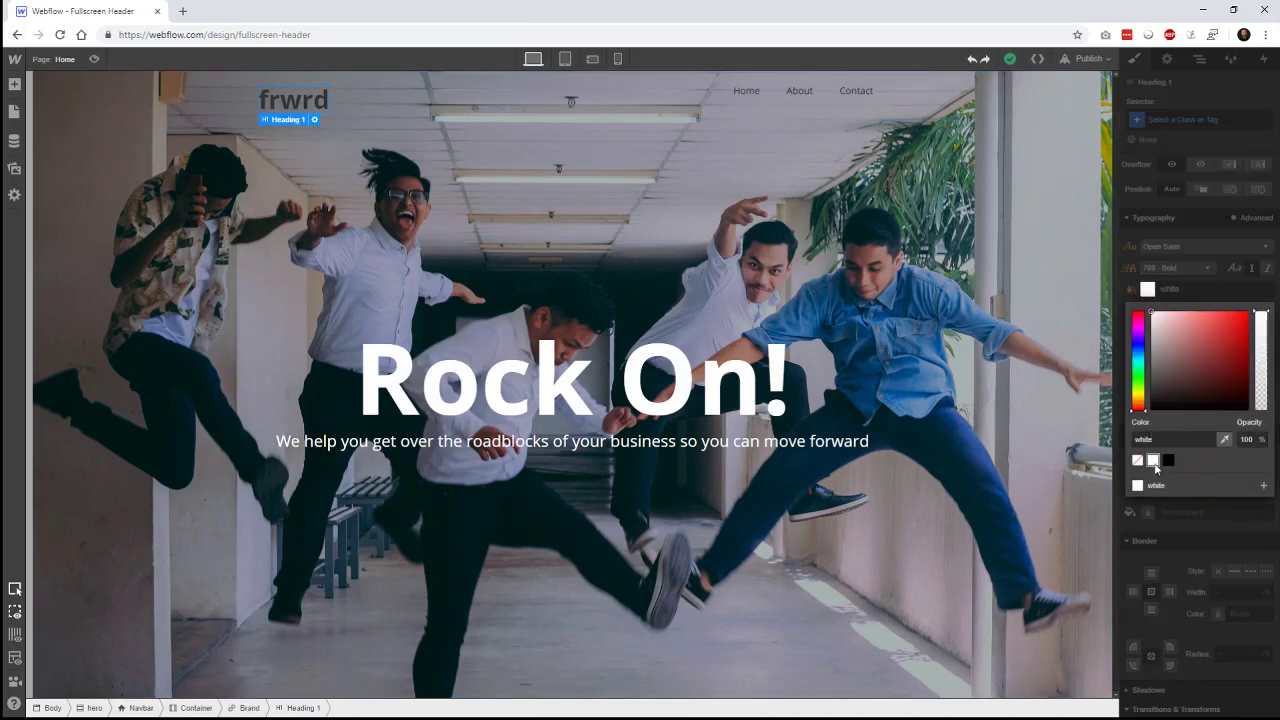
{"action": "left_click", "coordinate": [478, 99]}
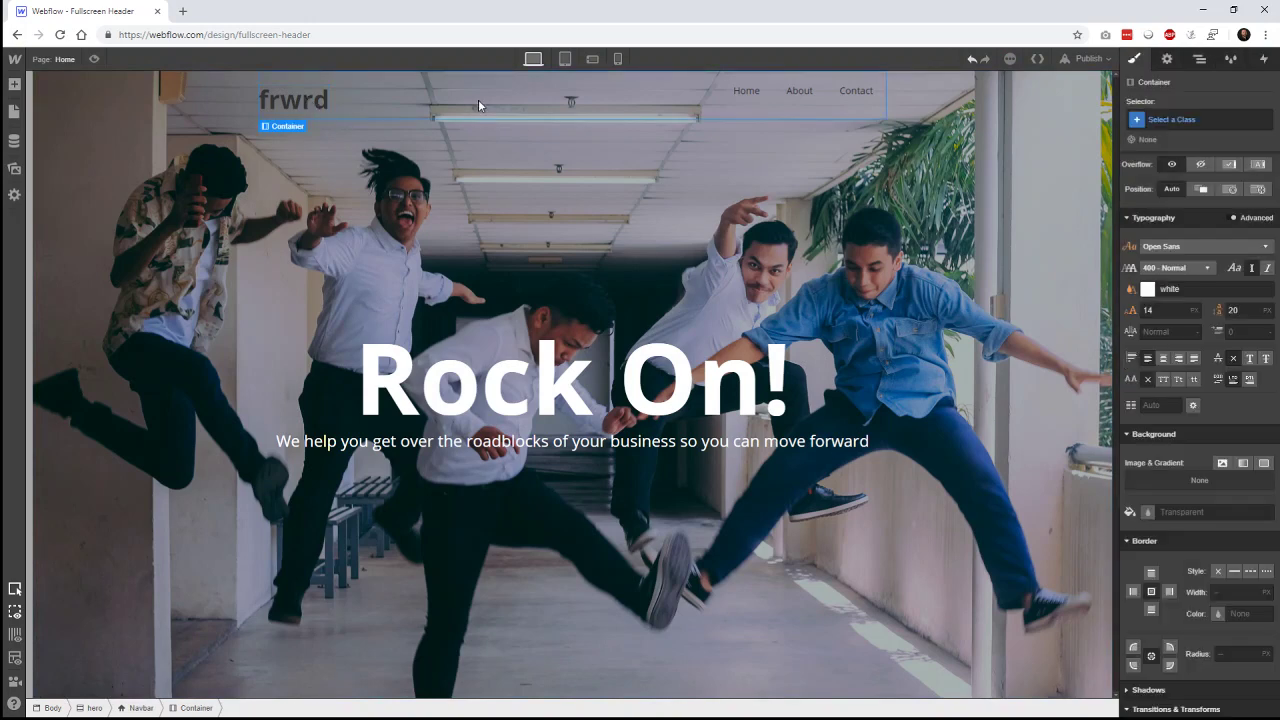
- Reset the navbar text colour to #333, then reapply white to the frwrd logo
{"action": "left_click", "coordinate": [961, 137]}
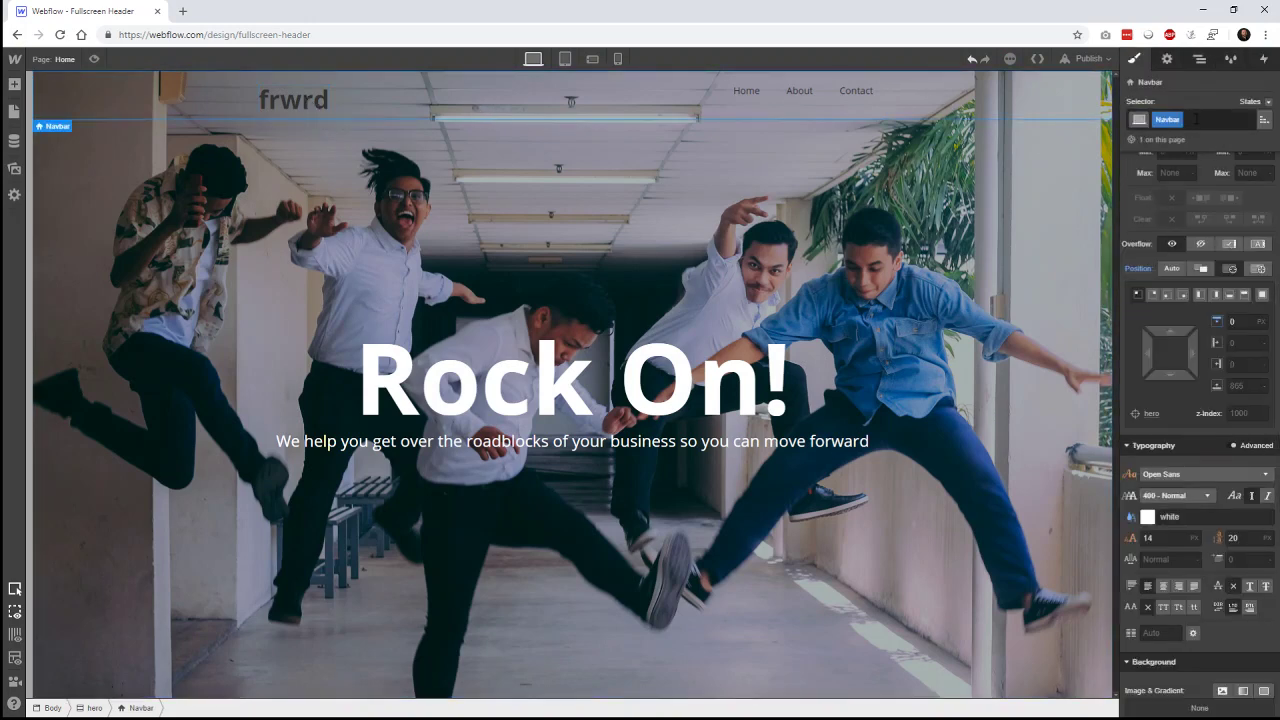
{"action": "left_click", "coordinate": [1148, 517]}
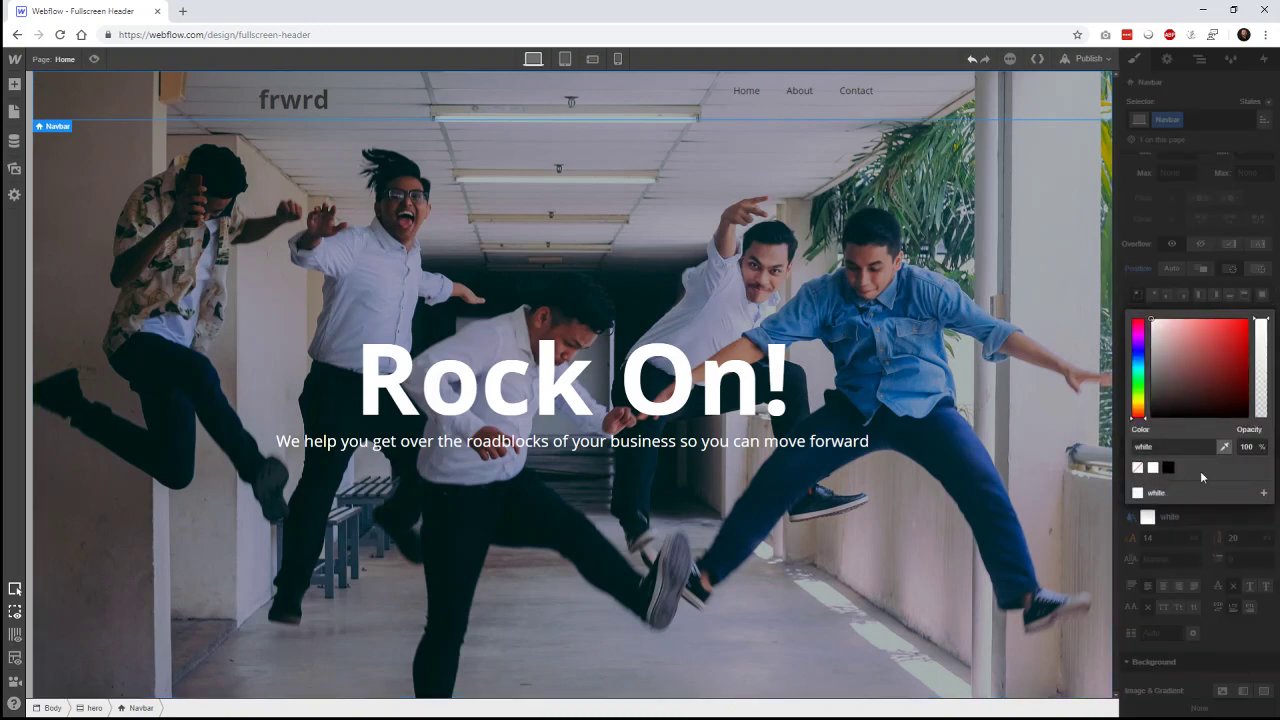
{"action": "left_click", "coordinate": [1214, 534]}
{"action": "left_click", "coordinate": [1149, 517]}
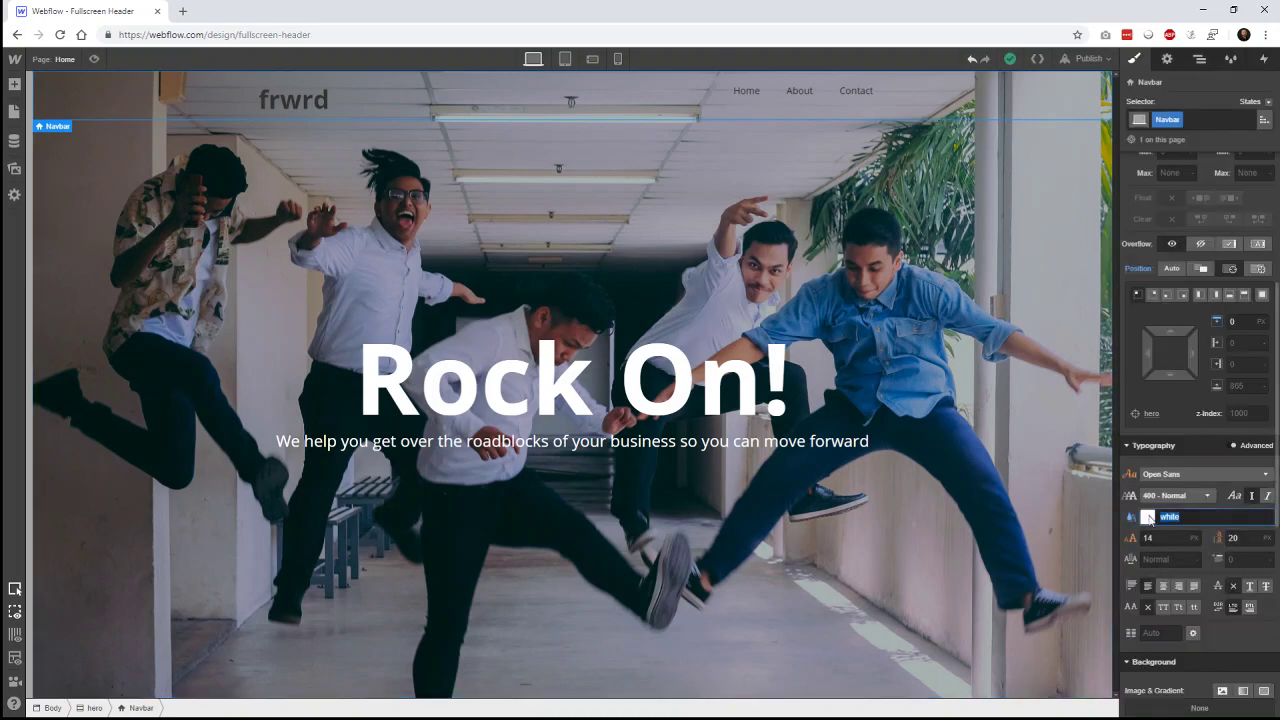
{"action": "type", "text": "#333"}
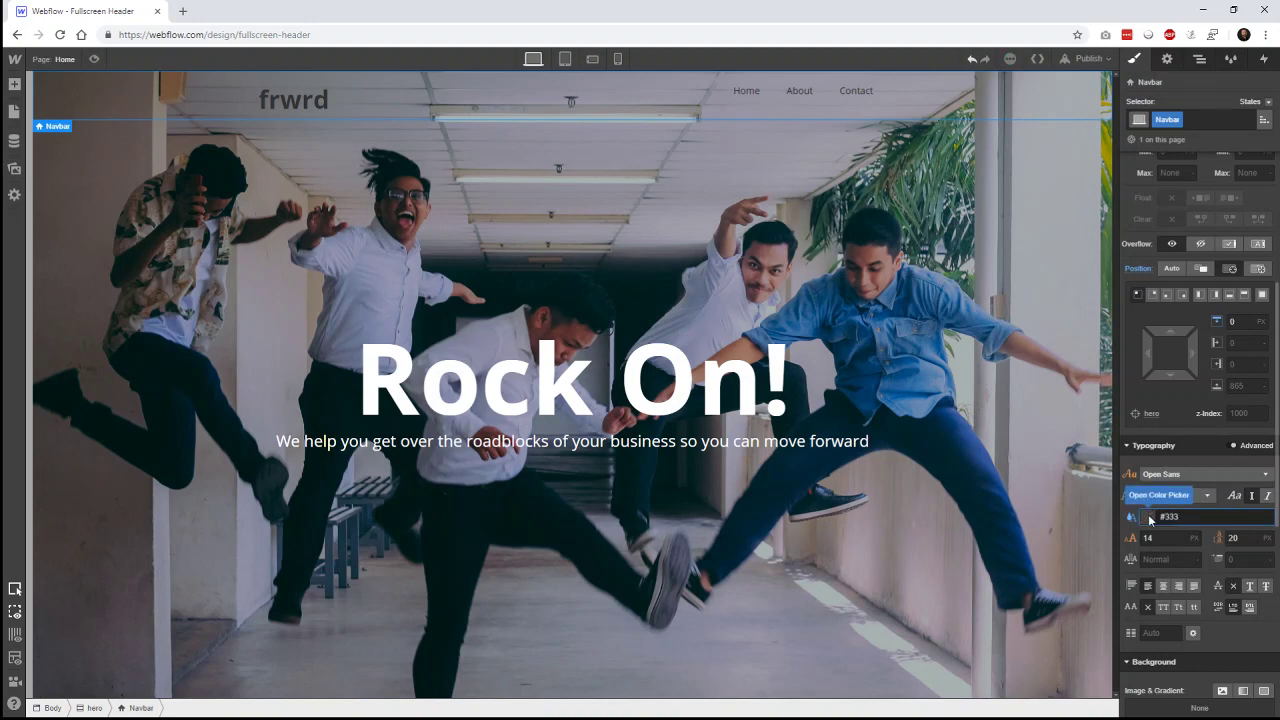
{"action": "left_click", "coordinate": [1218, 539]}
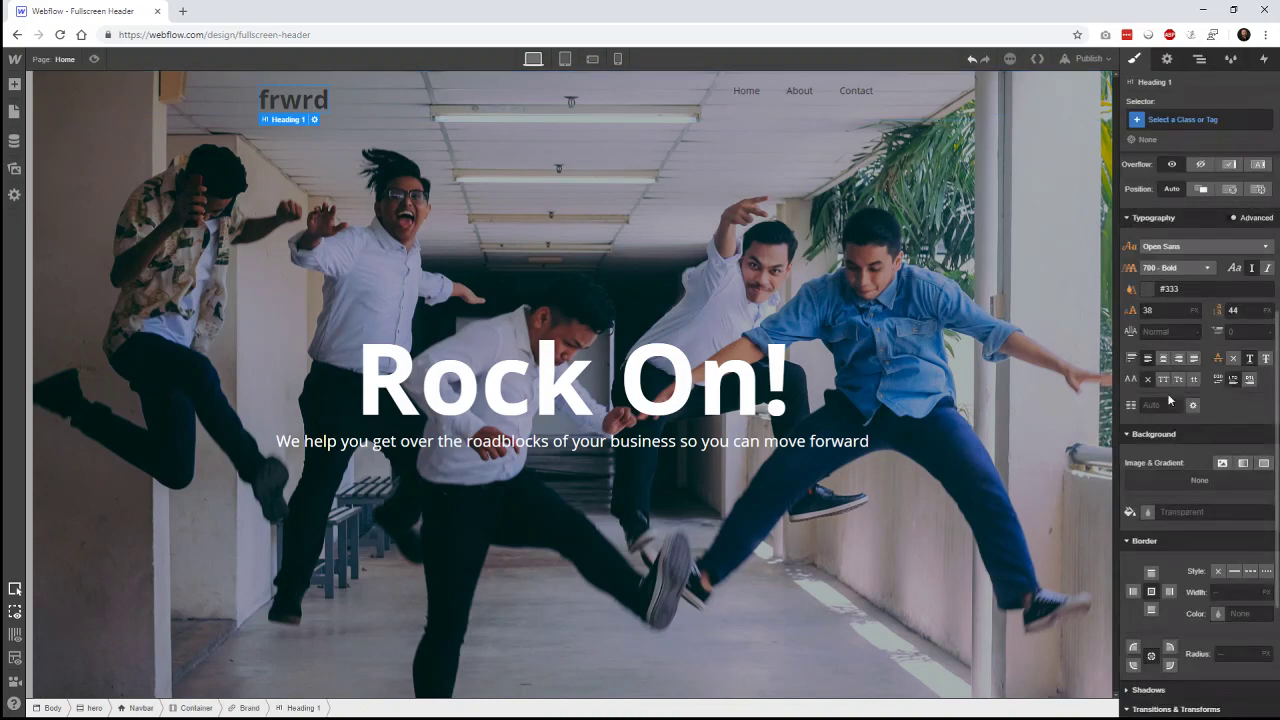
{"action": "left_click", "coordinate": [1150, 291]}
{"action": "left_click", "coordinate": [1154, 461]}
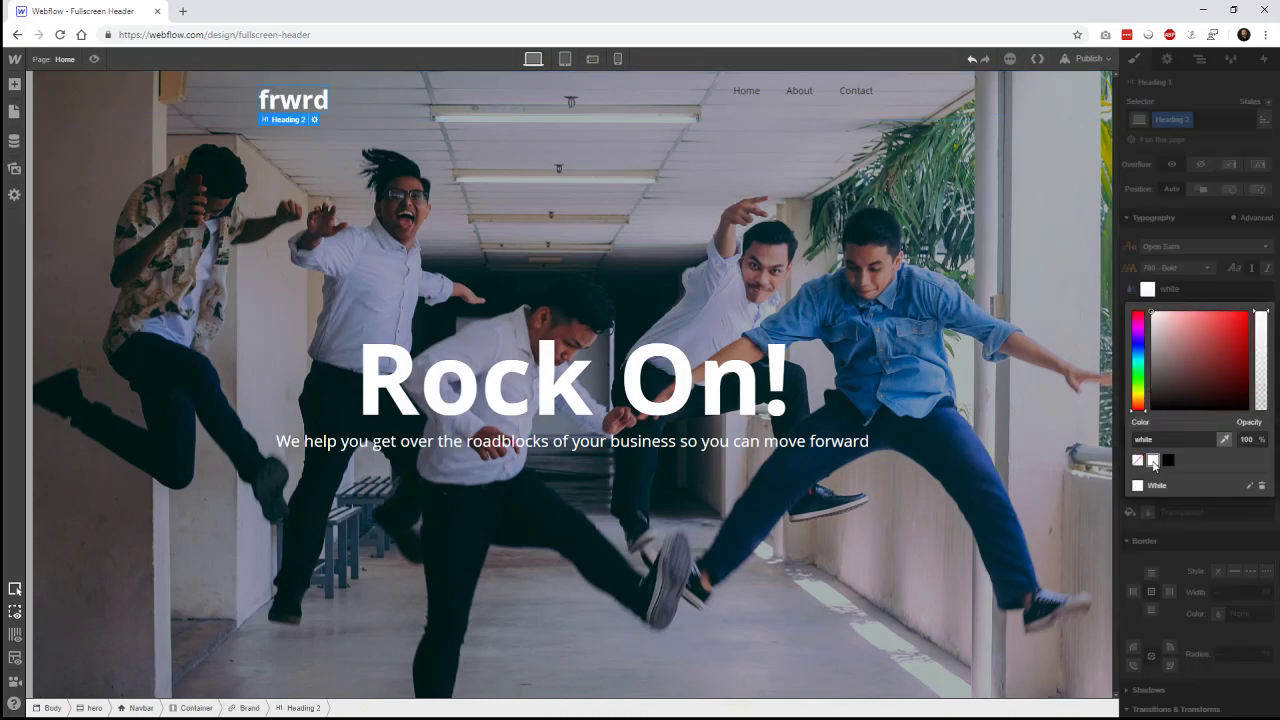
- Colour the Home navigation link's text white using the white swatch
{"action": "left_click", "coordinate": [752, 91]}
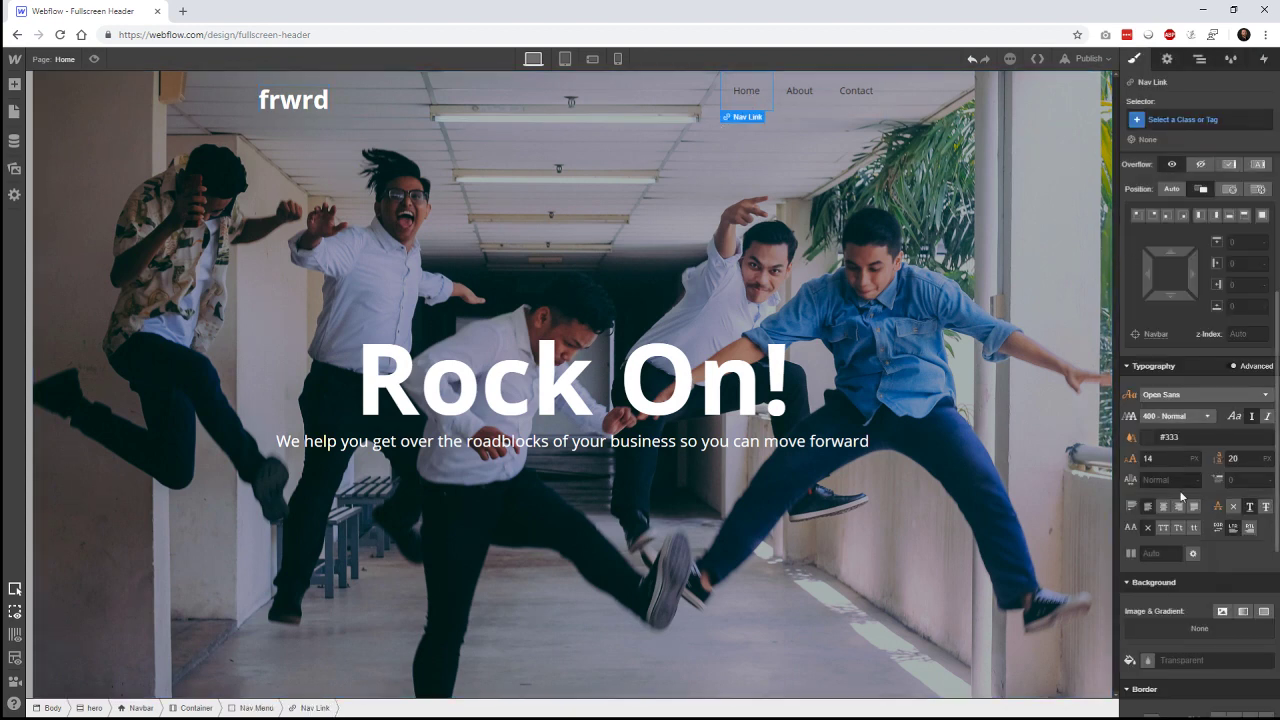
{"action": "left_click", "coordinate": [1148, 438]}
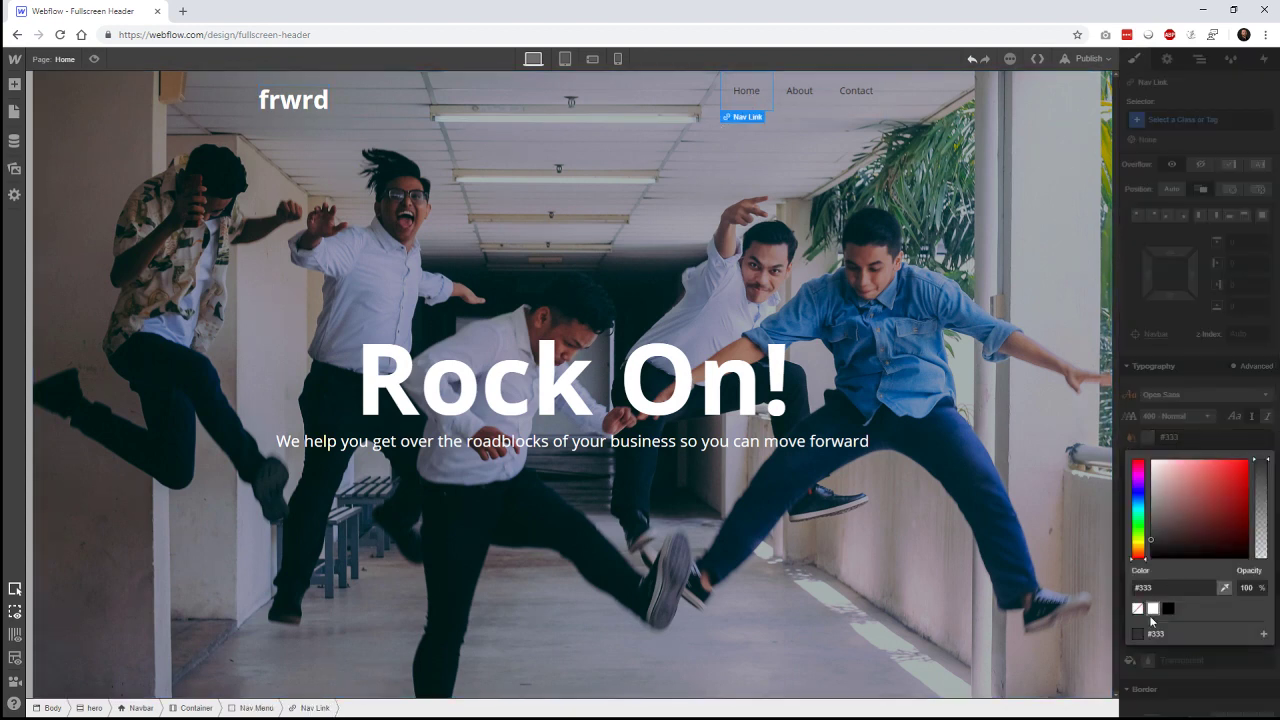
{"action": "left_click", "coordinate": [1153, 608]}
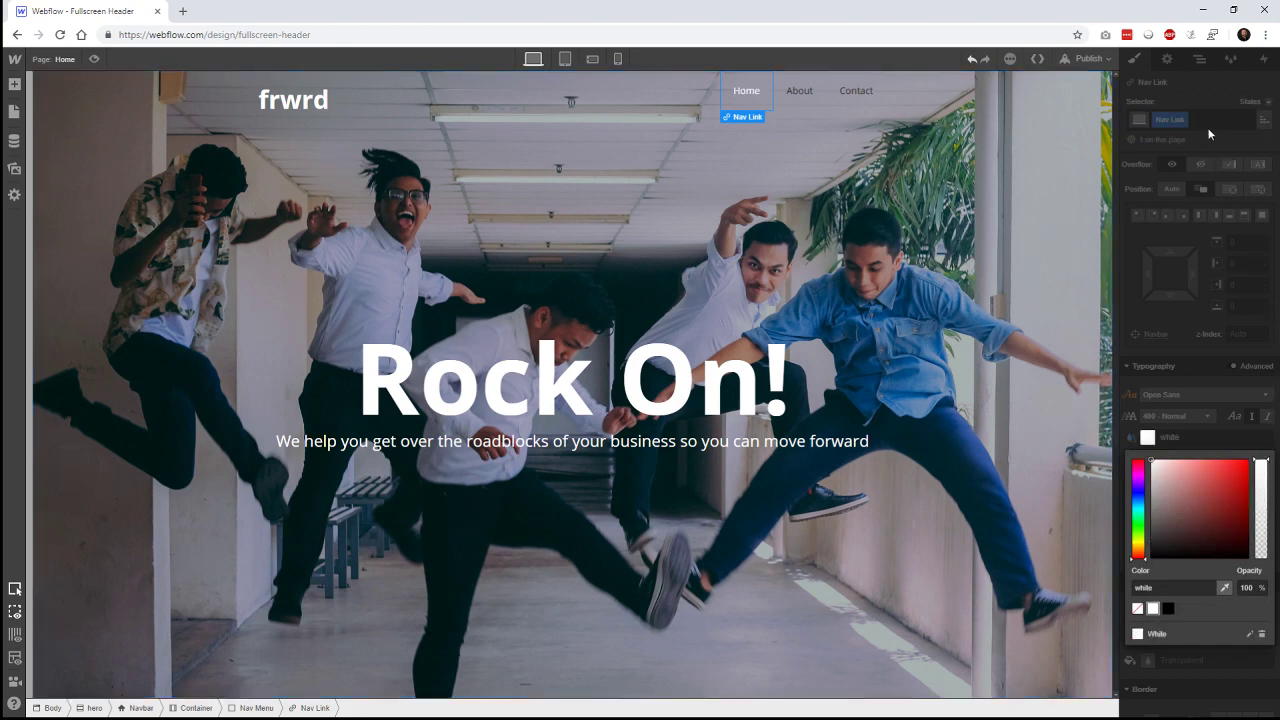
{"action": "left_click", "coordinate": [800, 91]}
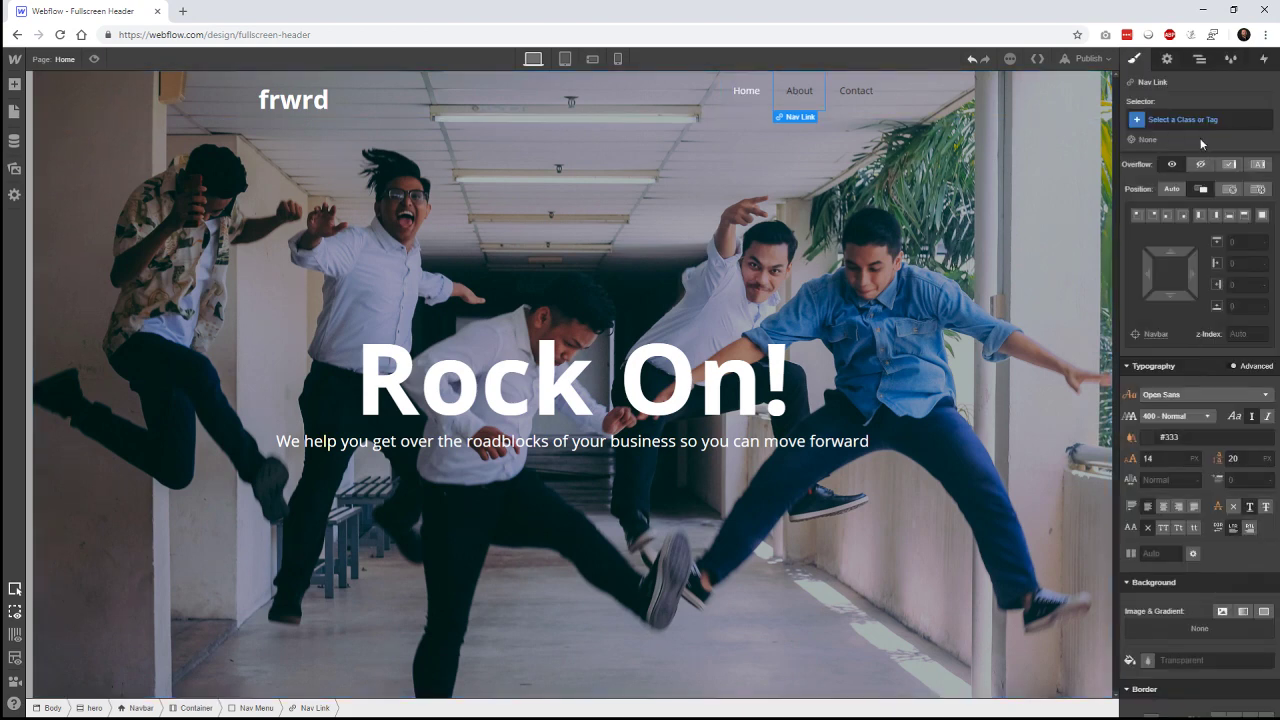
{"action": "left_click", "coordinate": [752, 92]}
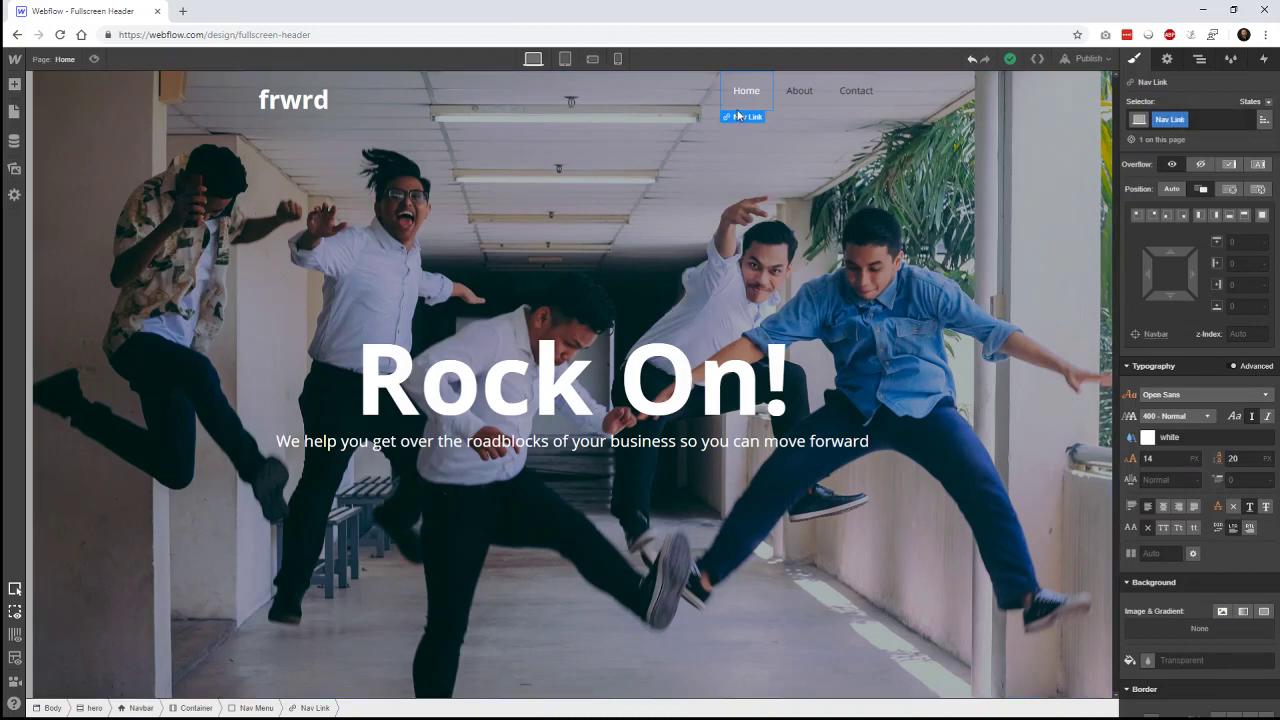
- Replace the About and Contact links' classes with the existing Nav Link class
{"action": "left_click", "coordinate": [799, 91]}
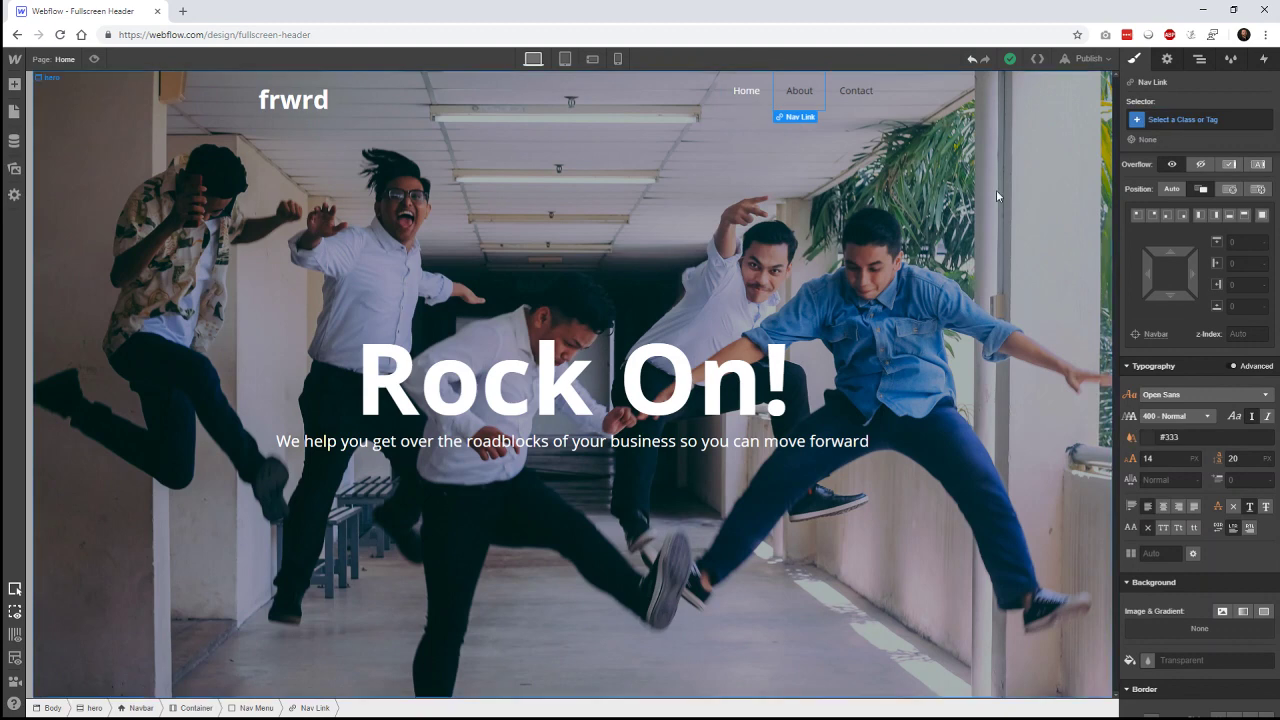
{"action": "left_click", "coordinate": [1192, 119]}
{"action": "key", "text": "BackSpace"}
{"action": "type", "text": "nav"}
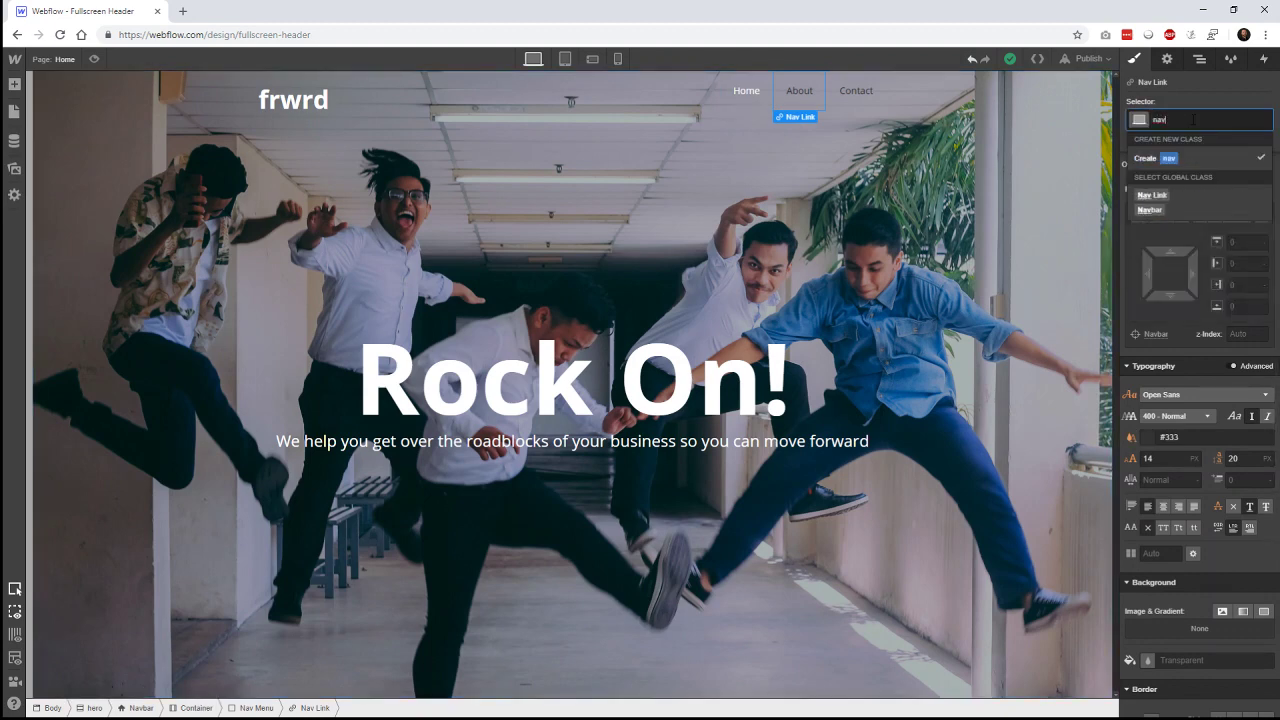
{"action": "left_click", "coordinate": [1151, 195]}
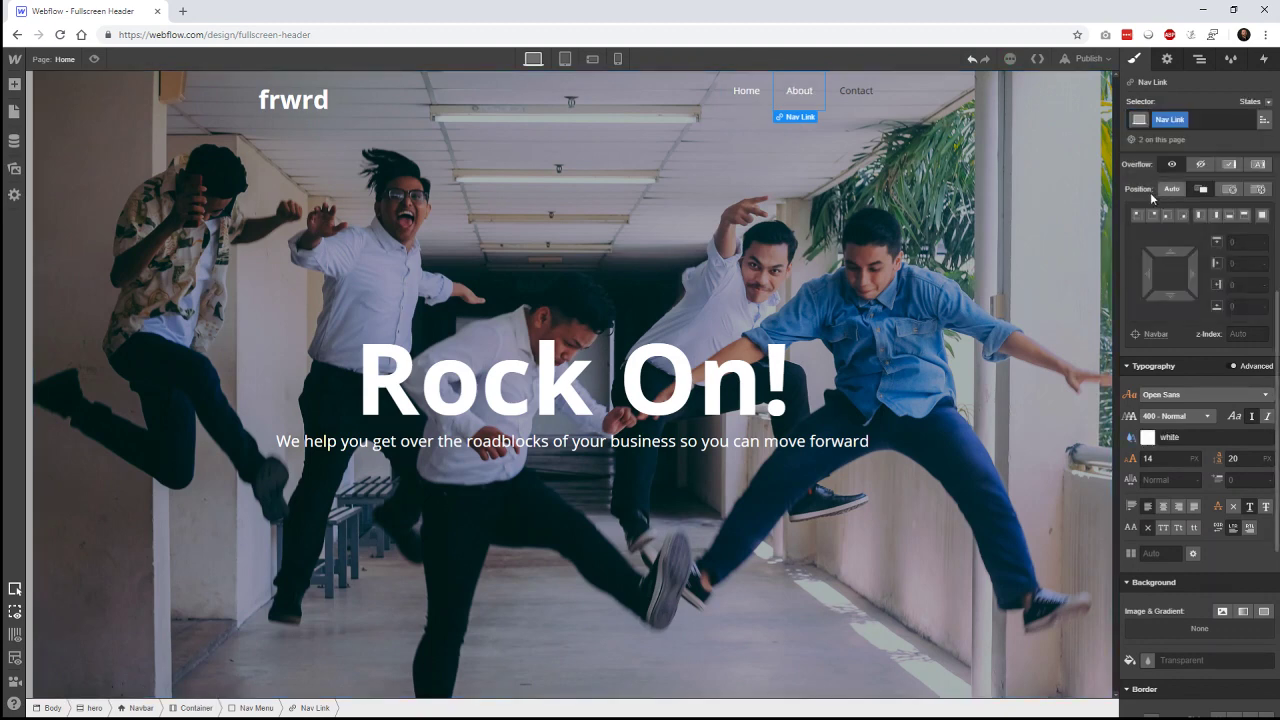
{"action": "left_click", "coordinate": [856, 91]}
{"action": "left_click", "coordinate": [1180, 120]}
{"action": "key", "text": "BackSpace"}
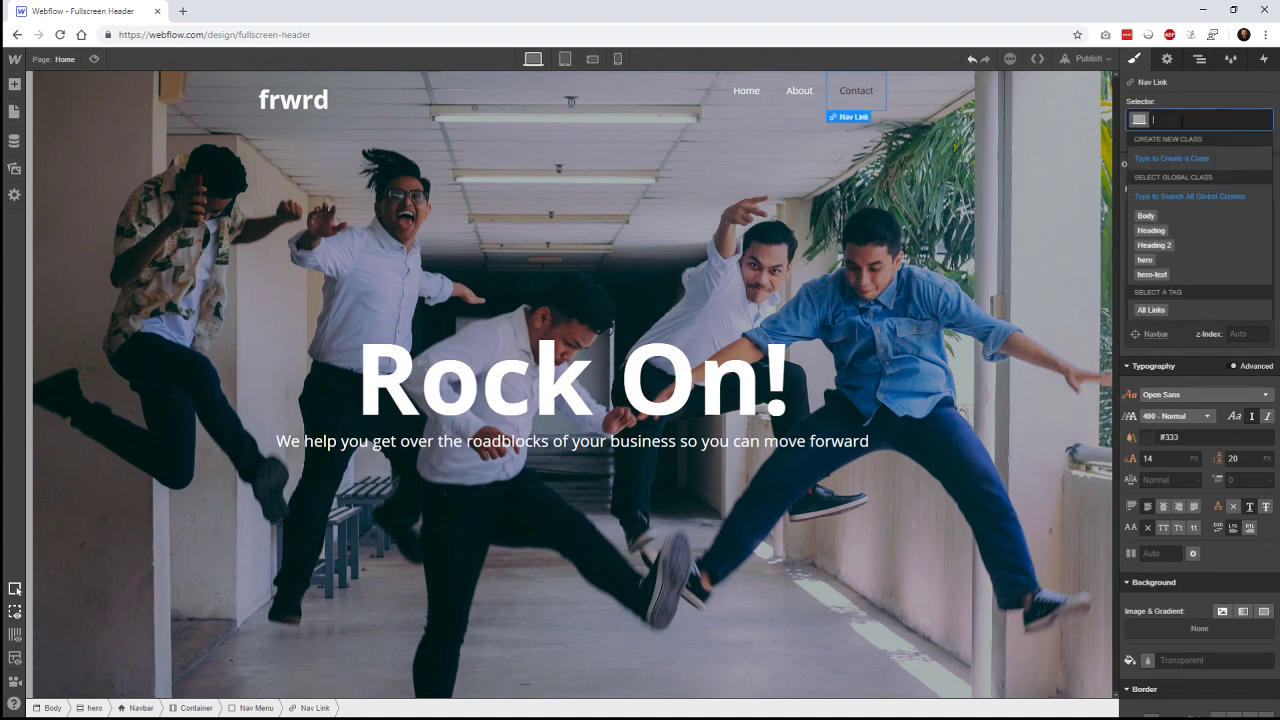
{"action": "type", "text": "nav"}
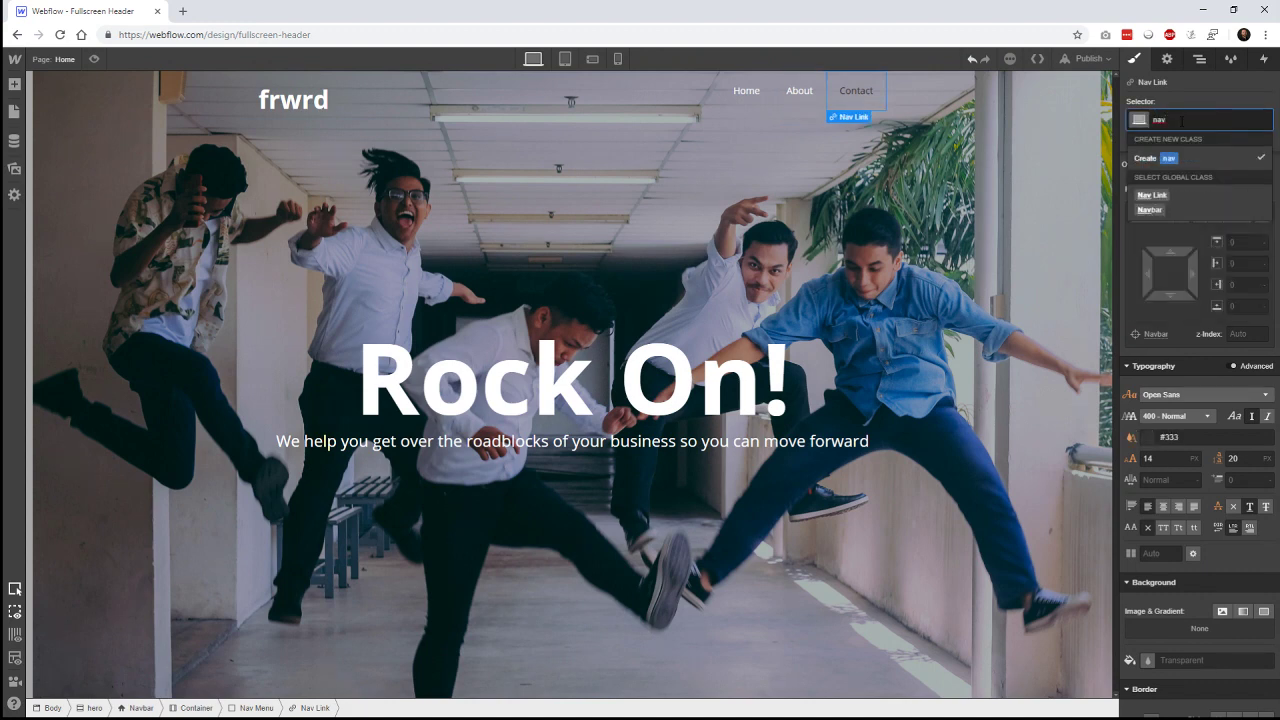
{"action": "left_click", "coordinate": [1184, 193]}
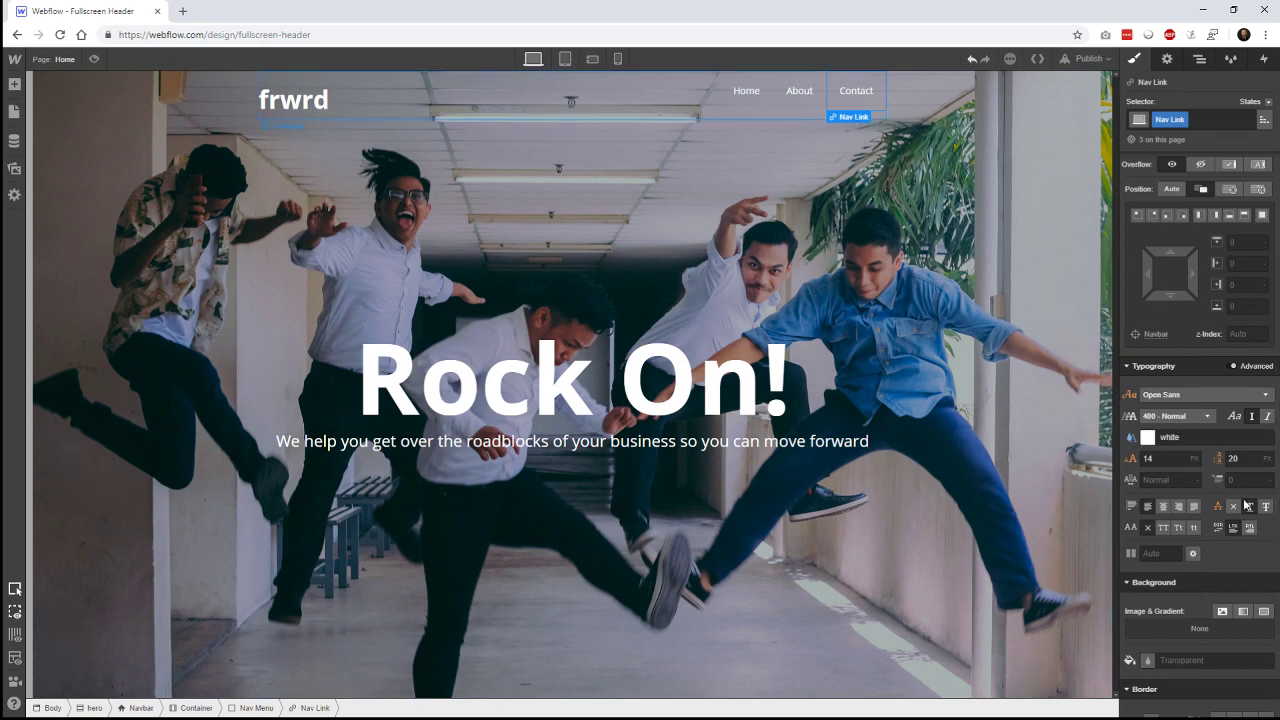
- Try a red-pink link colour, cancel it, and inspect the three white nav links
{"action": "left_click", "coordinate": [1147, 437]}
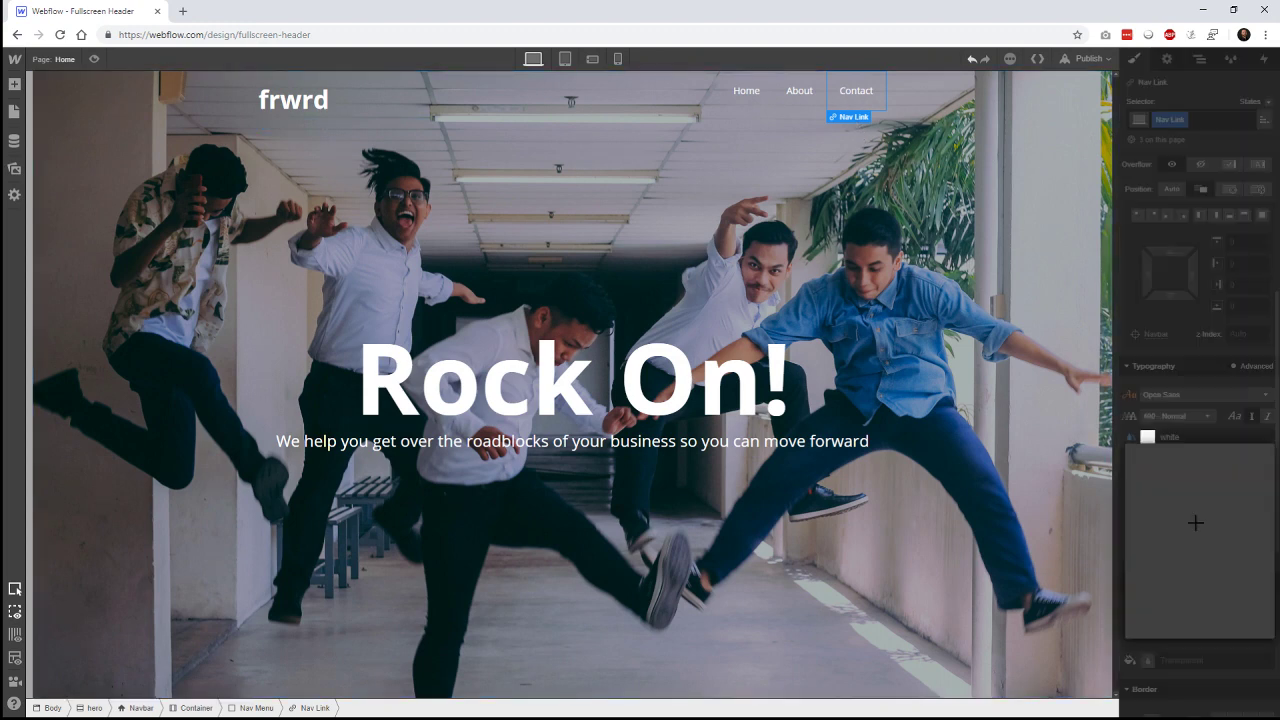
{"action": "left_click", "coordinate": [1230, 489]}
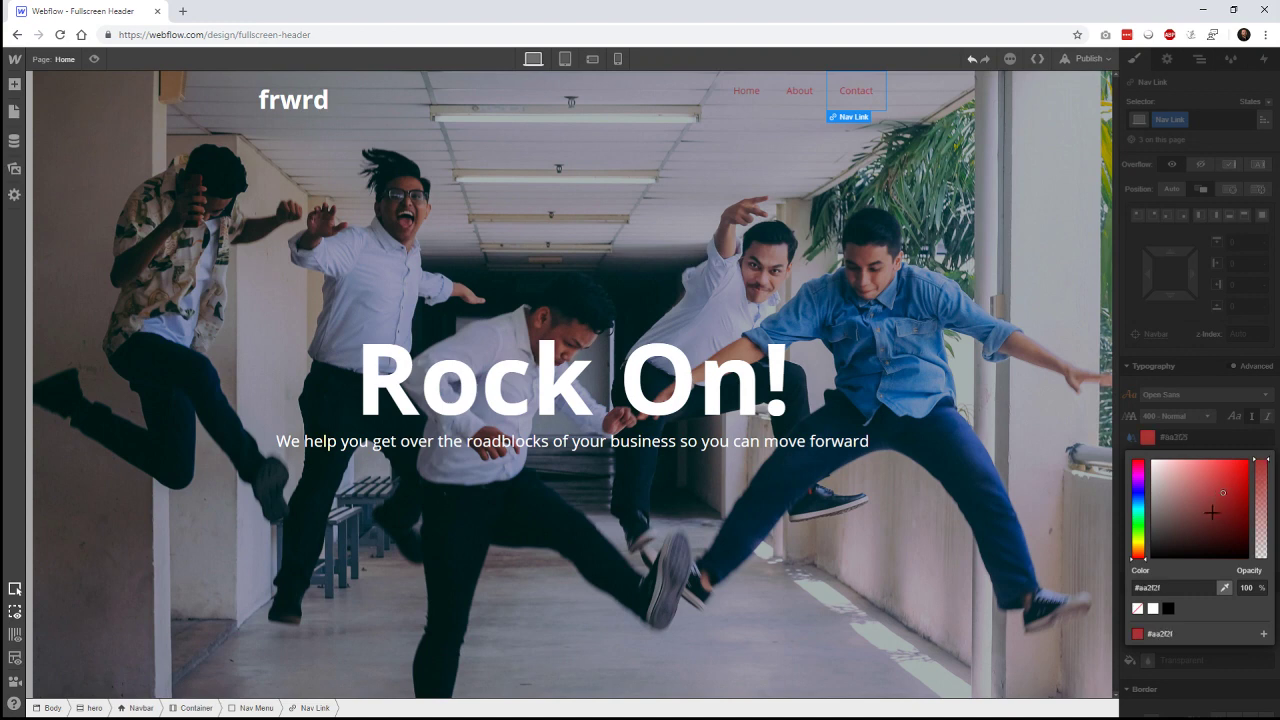
{"action": "mouse_move", "coordinate": [1215, 513]}
{"action": "left_mouse_down"}
{"action": "mouse_move", "coordinate": [1191, 515]}
{"action": "mouse_move", "coordinate": [1179, 487]}
{"action": "mouse_move", "coordinate": [1220, 487]}
{"action": "left_mouse_up"}
{"action": "key", "text": "Escape"}
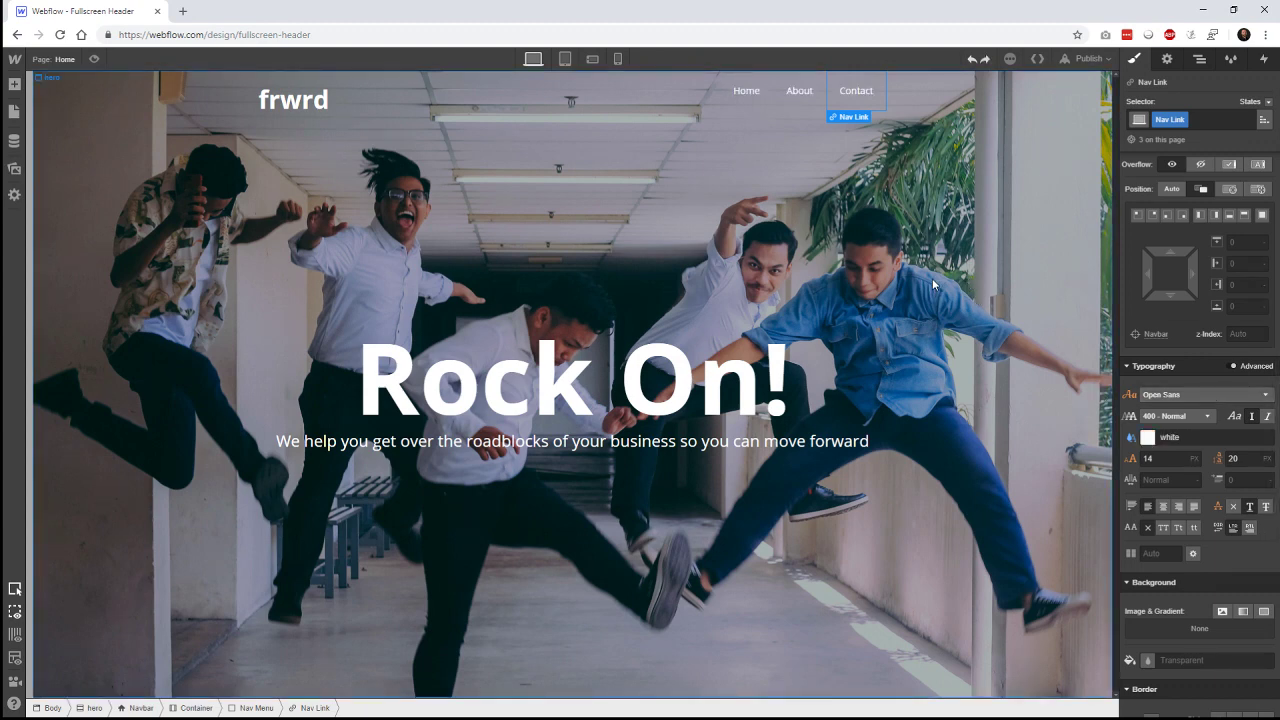
{"action": "left_click", "coordinate": [1063, 356]}
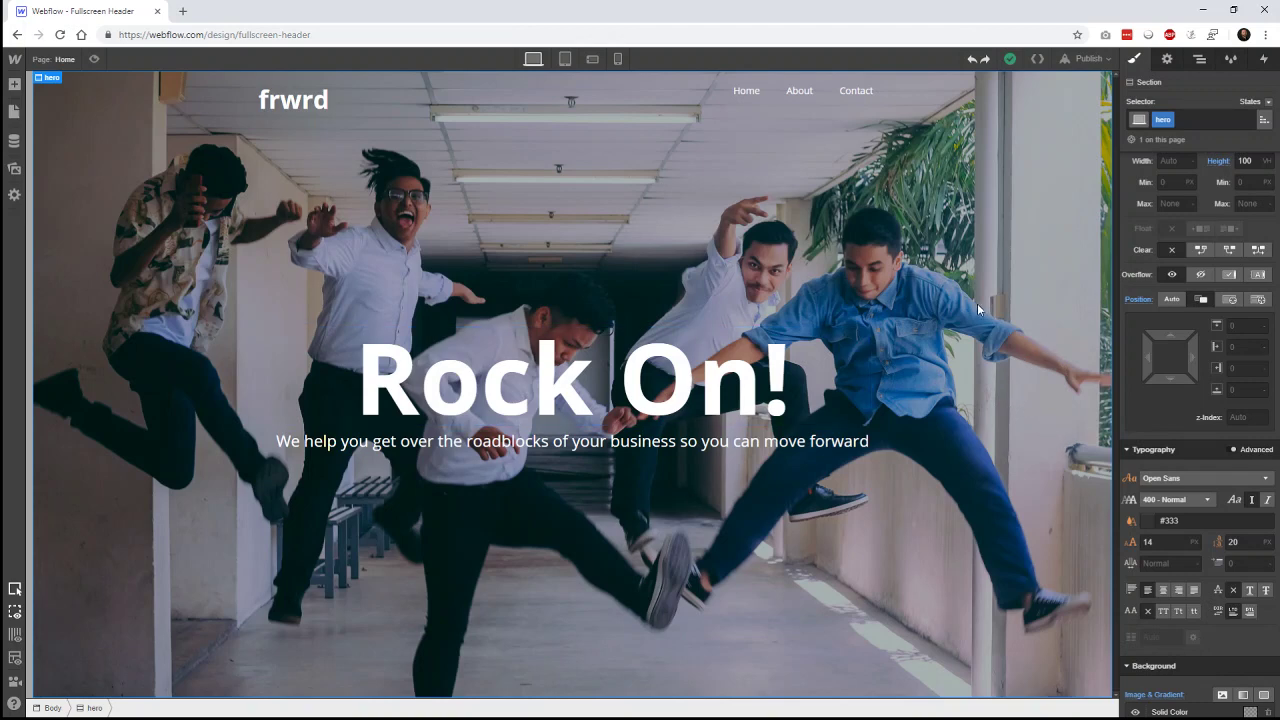
{"action": "left_click", "coordinate": [804, 93]}
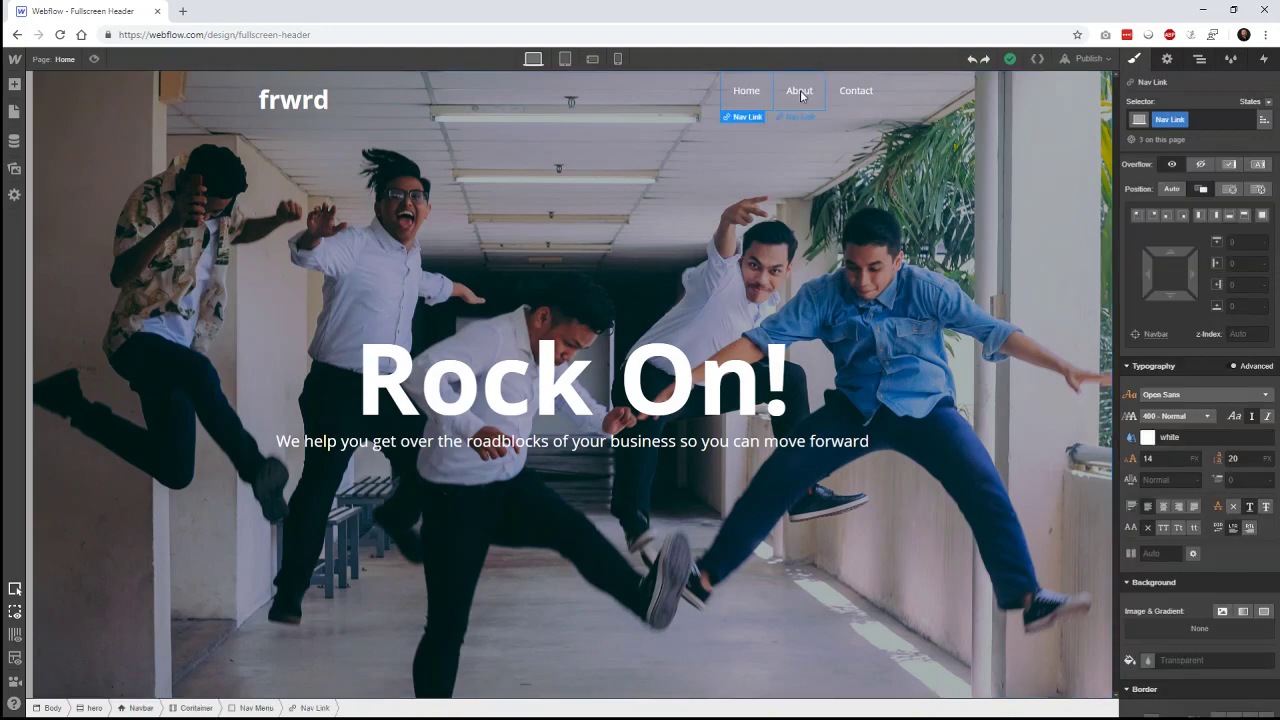
{"action": "left_click", "coordinate": [868, 96]}
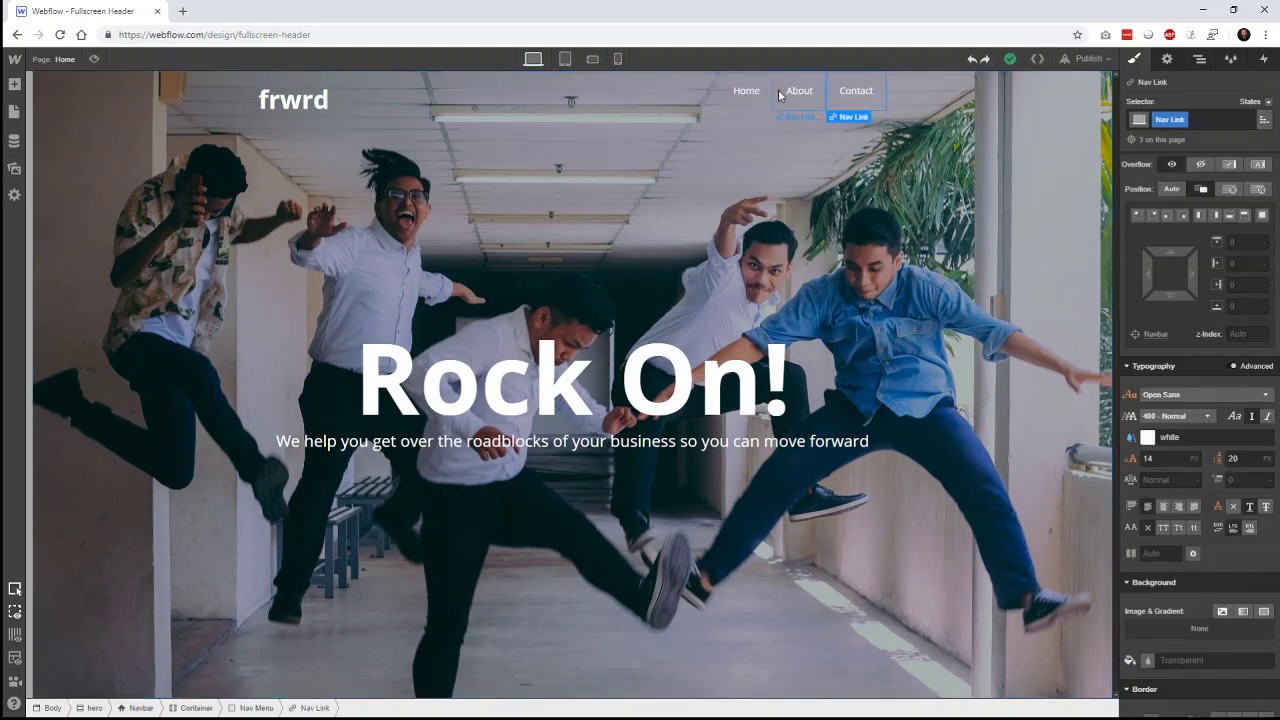
{"action": "left_click", "coordinate": [745, 94]}
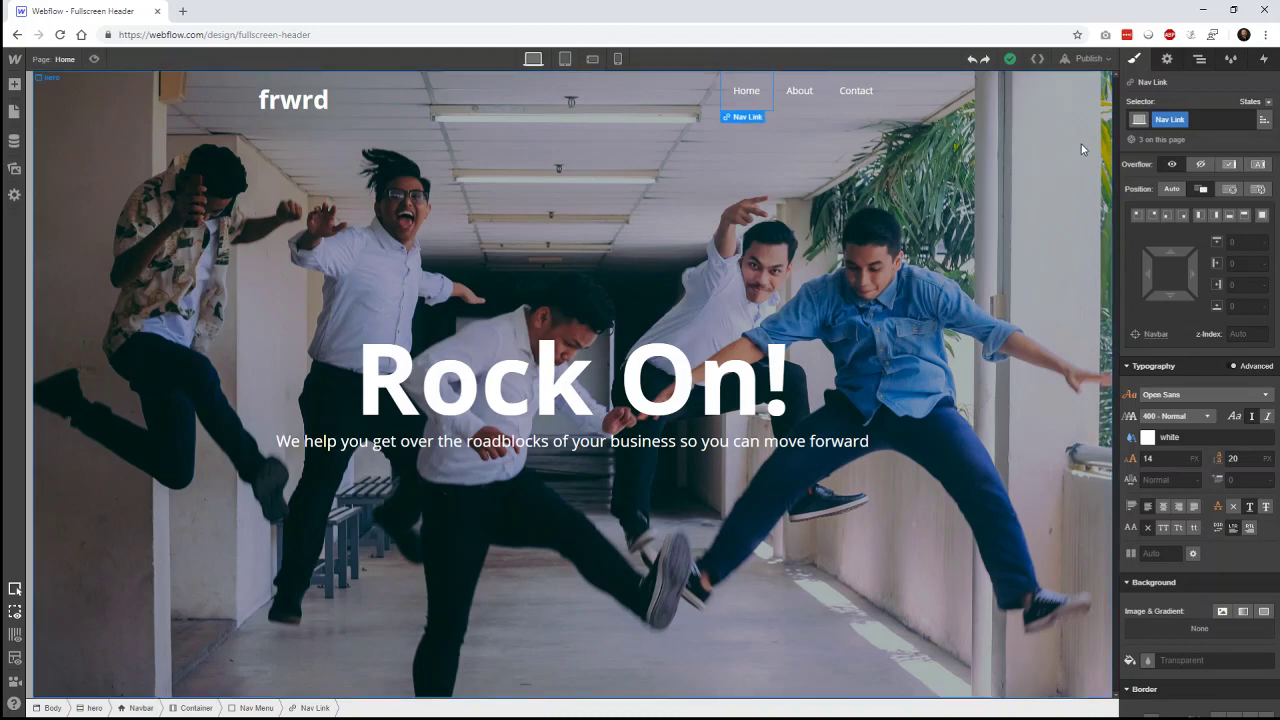
- Give the Nav Link Hover state white text at 65% opacity, then return to None state
{"action": "left_click", "coordinate": [1268, 102]}
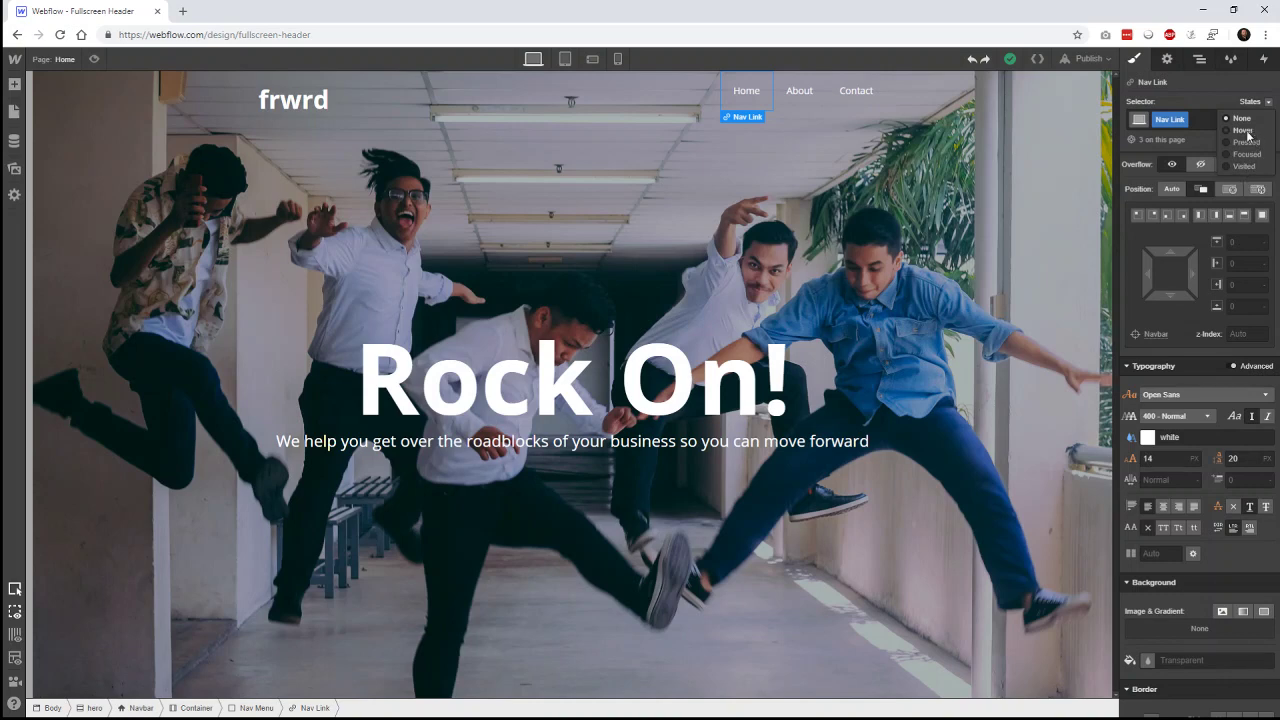
{"action": "left_click", "coordinate": [1246, 132]}
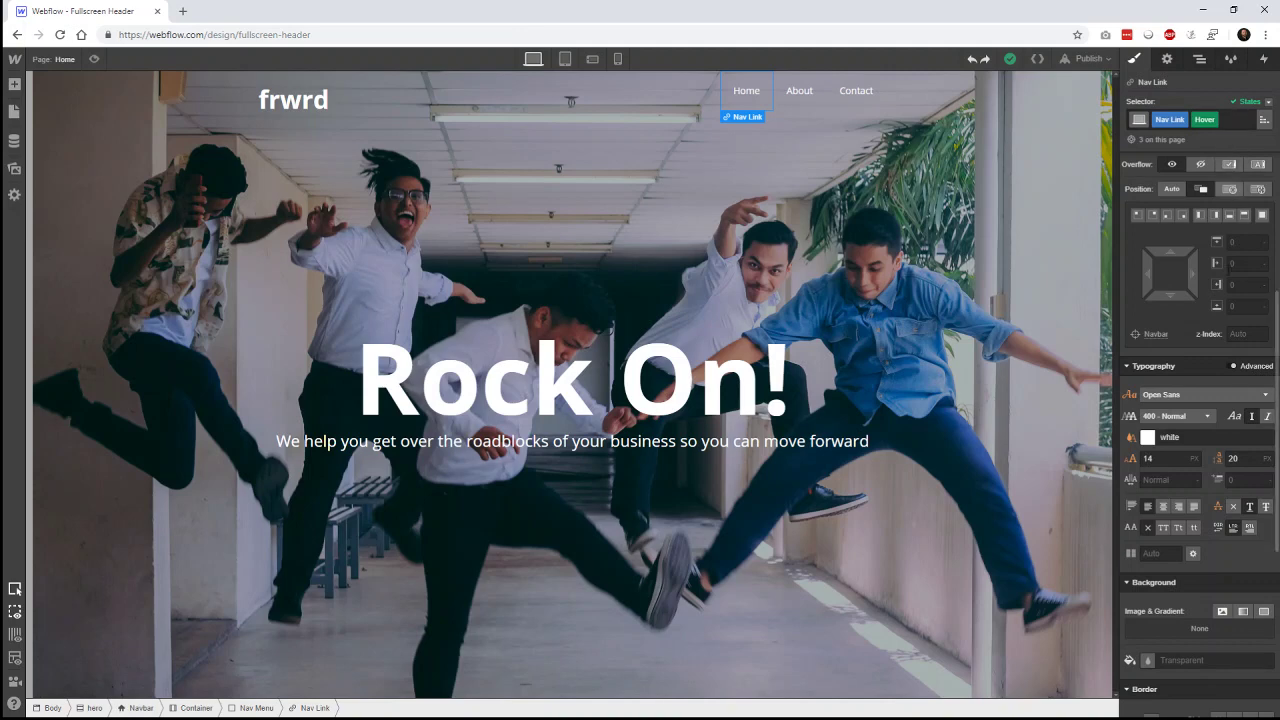
{"action": "left_click", "coordinate": [1148, 439]}
{"action": "left_click_drag", "start_coordinate": [1262, 466], "coordinate": [1261, 492]}
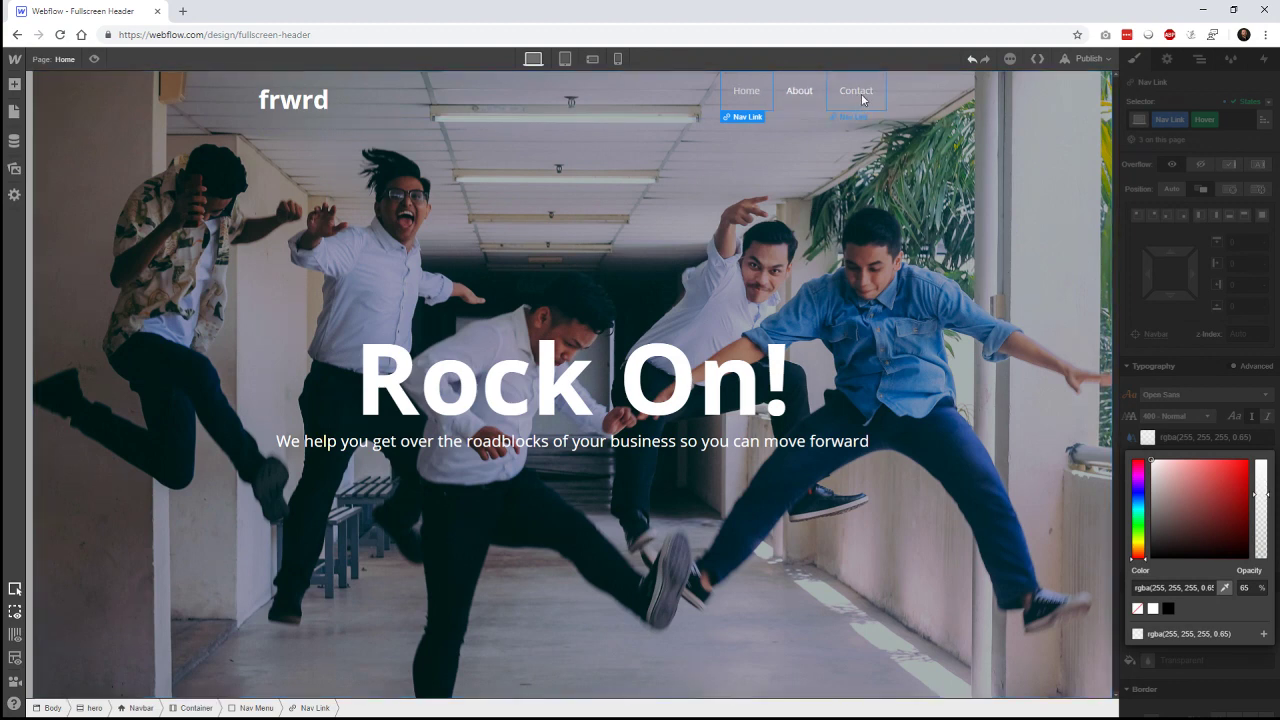
{"action": "left_click", "coordinate": [1218, 396]}
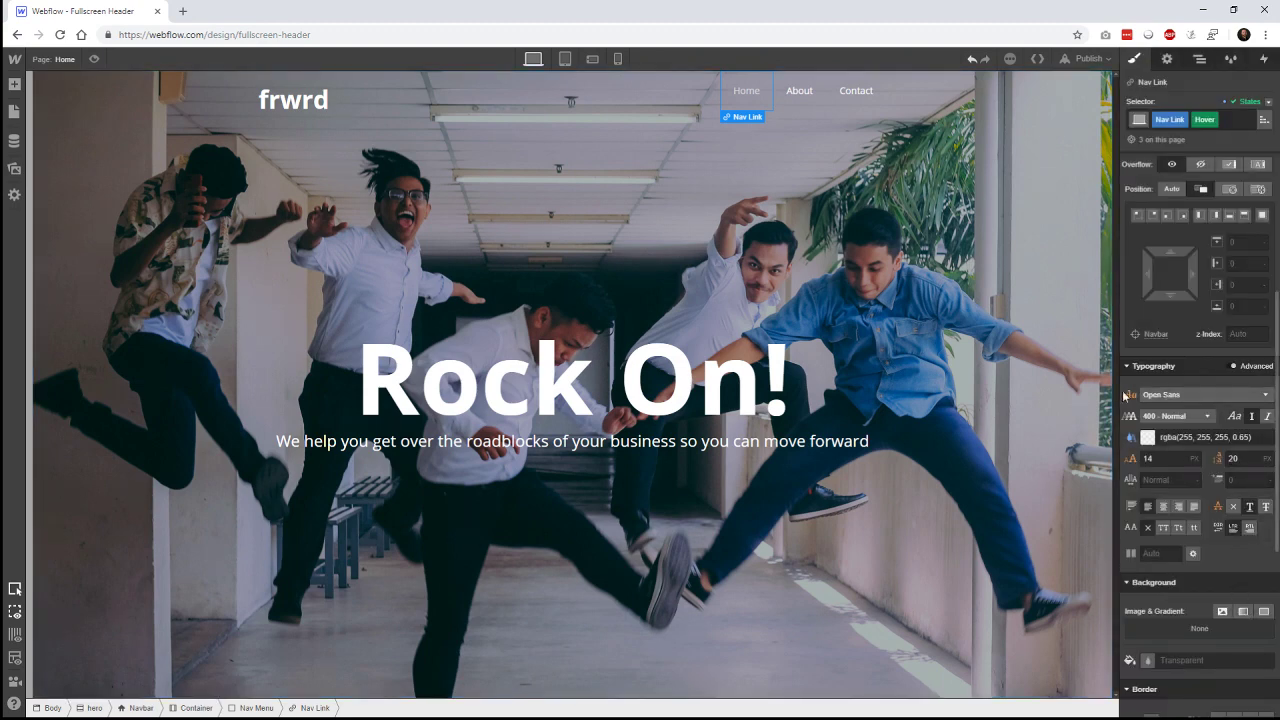
{"action": "left_click", "coordinate": [1265, 102]}
{"action": "left_click", "coordinate": [1241, 118]}
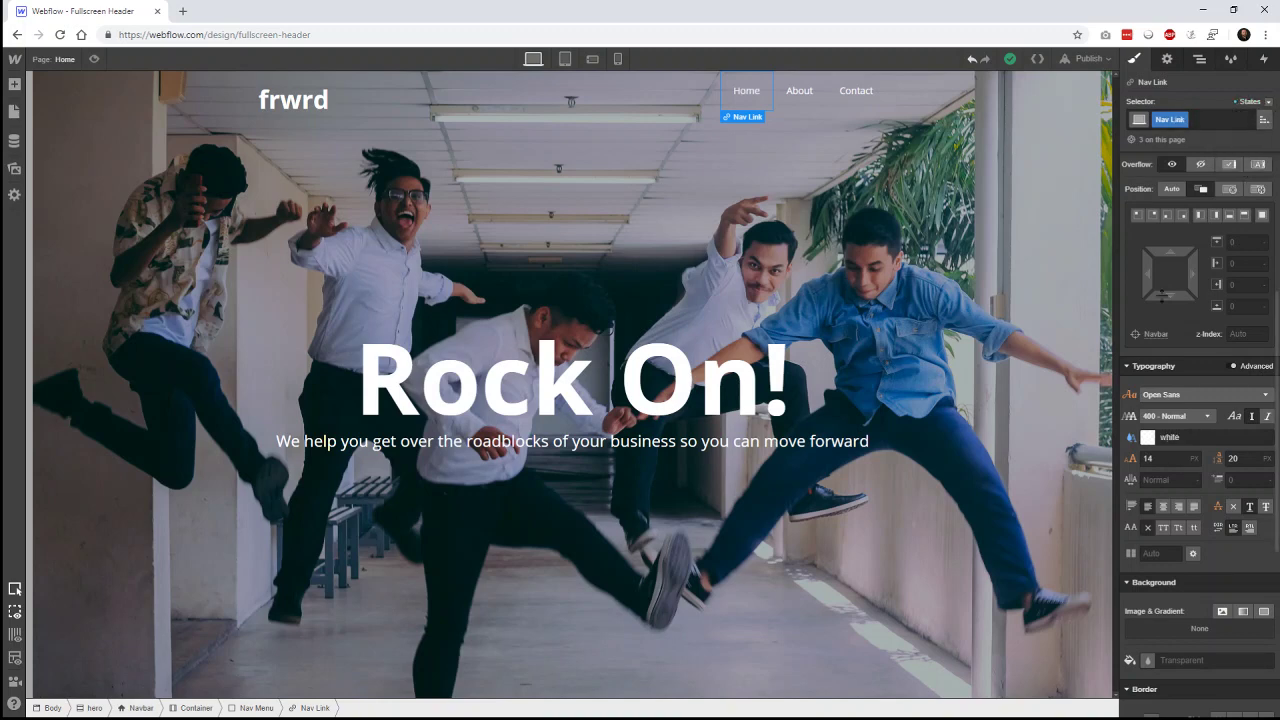
- Add a 300 ms Font Color transition to the Nav Link class
{"action": "scroll", "coordinate": [1260, 372], "scroll_direction": "down", "scroll_amount": 3}
{"action": "scroll", "coordinate": [1260, 372], "scroll_direction": "down", "scroll_amount": 2}
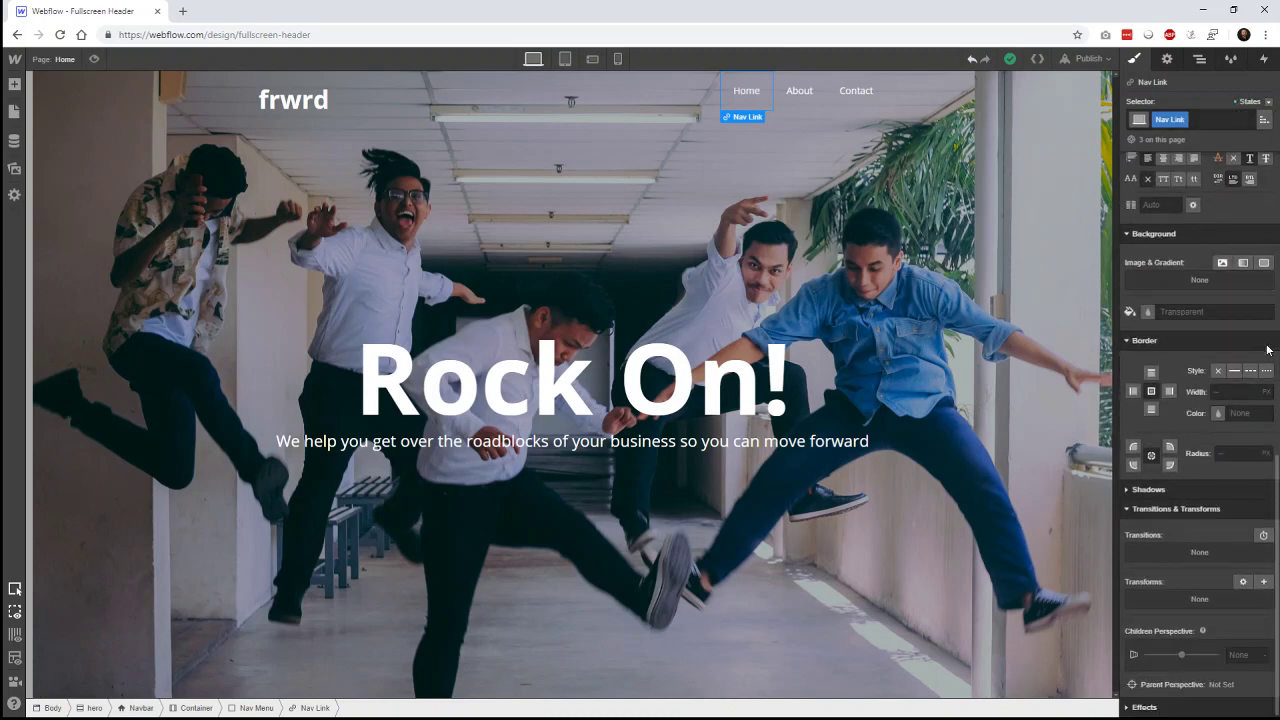
{"action": "left_click", "coordinate": [1263, 536]}
{"action": "left_click", "coordinate": [1215, 472]}
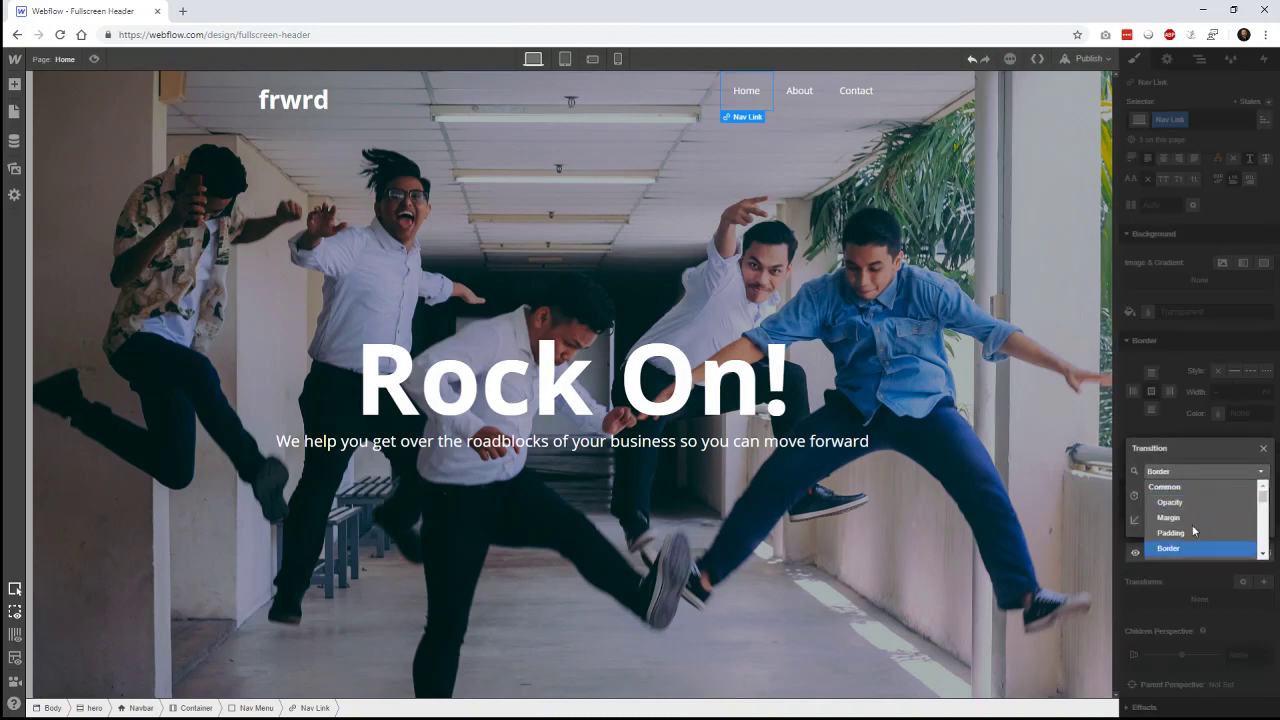
{"action": "scroll", "coordinate": [1192, 524], "scroll_direction": "down", "scroll_amount": 3}
{"action": "left_click", "coordinate": [1192, 523]}
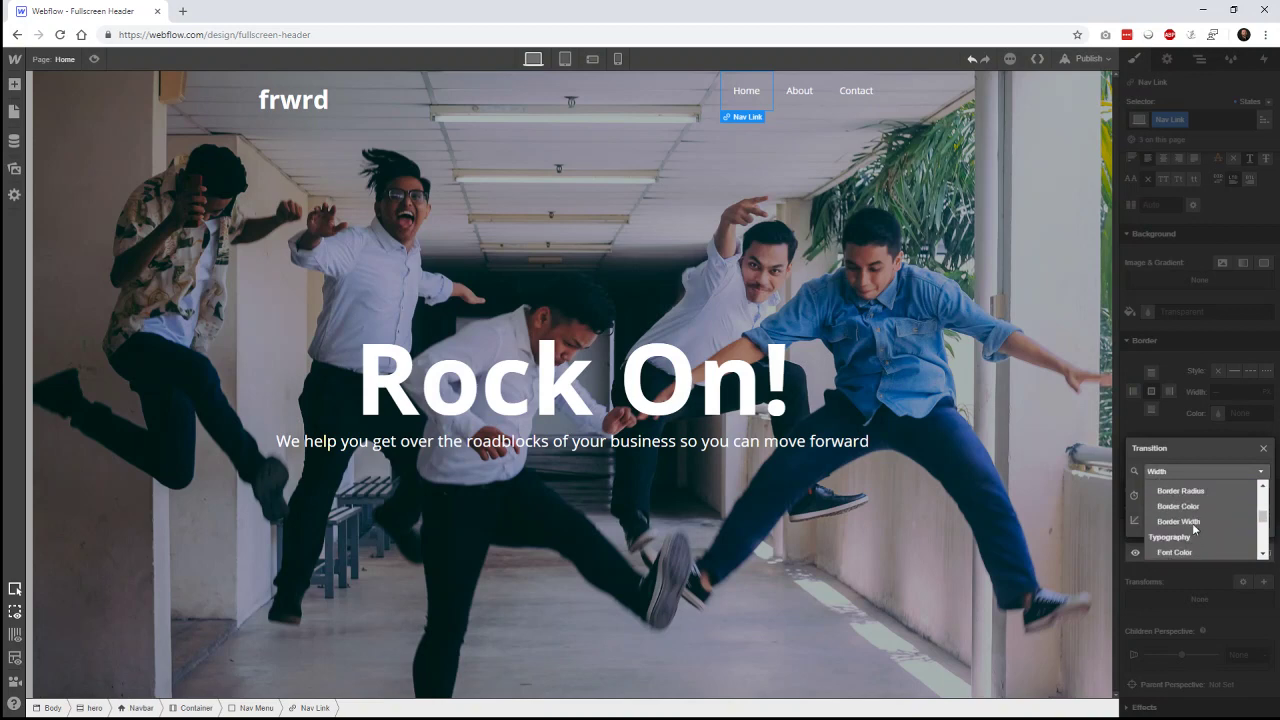
{"action": "scroll", "coordinate": [1193, 528], "scroll_direction": "down", "scroll_amount": 2}
{"action": "left_click", "coordinate": [1187, 487]}
{"action": "left_click", "coordinate": [1237, 495]}
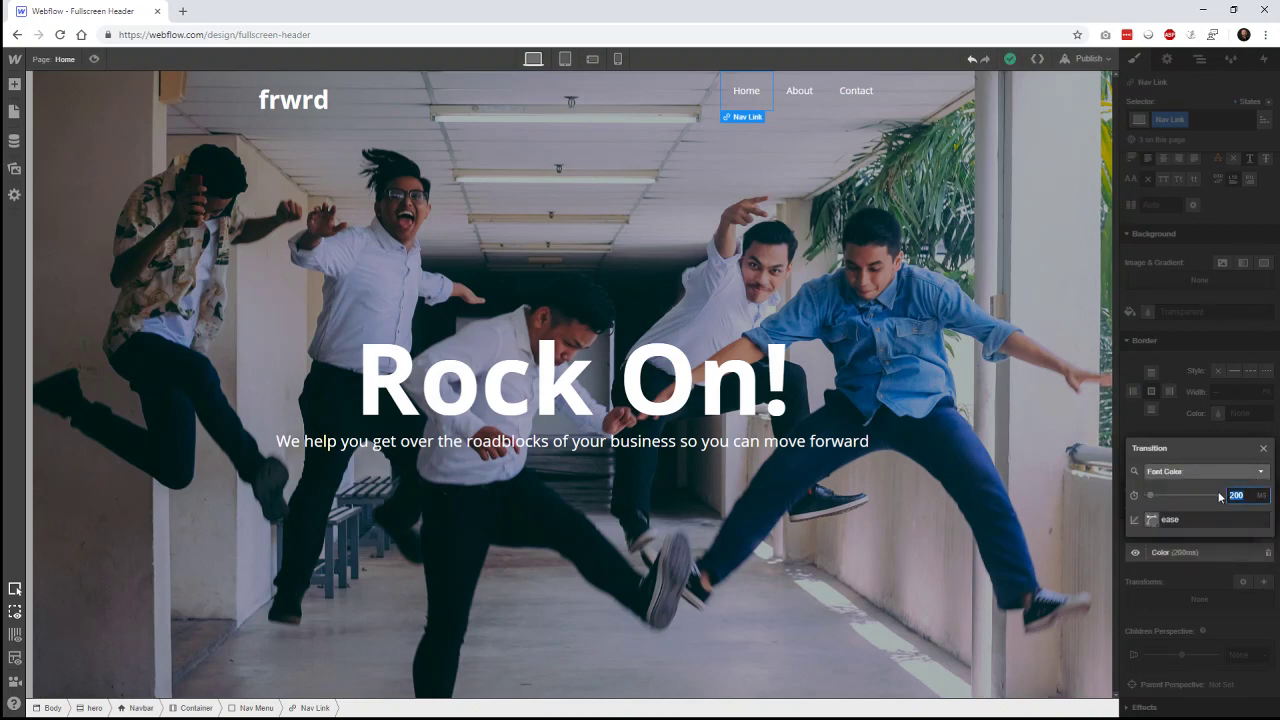
{"action": "type", "text": "300"}
{"action": "left_click", "coordinate": [1227, 633]}
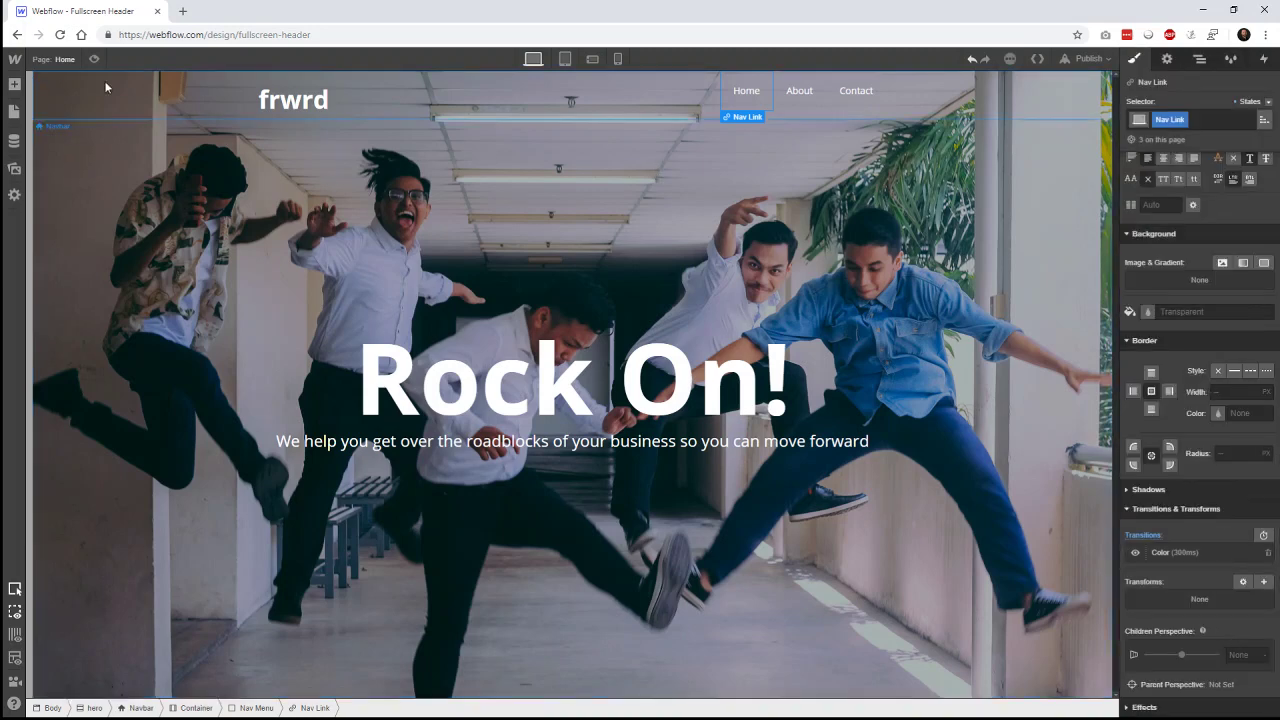
- Preview the page full-window and inspect the hero heading and subtitle
{"action": "key", "text": "ctrl+shift+p"}
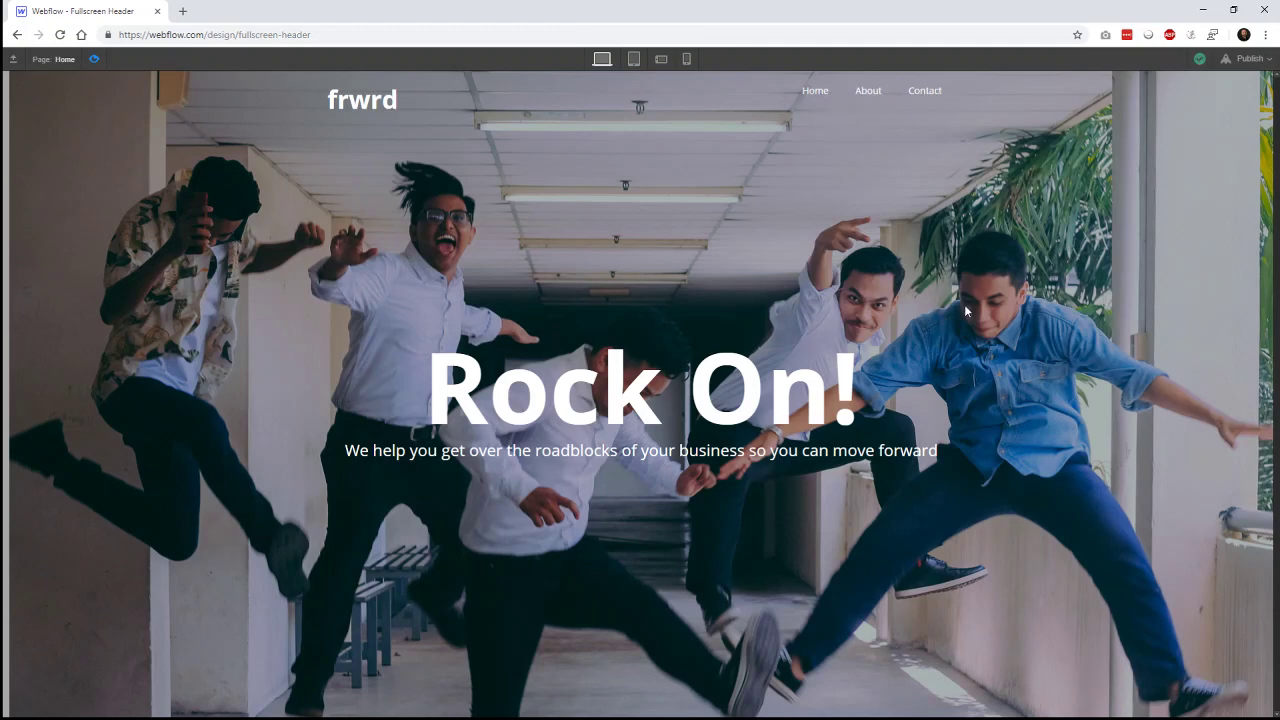
{"action": "left_click_drag", "start_coordinate": [927, 492], "coordinate": [440, 360]}
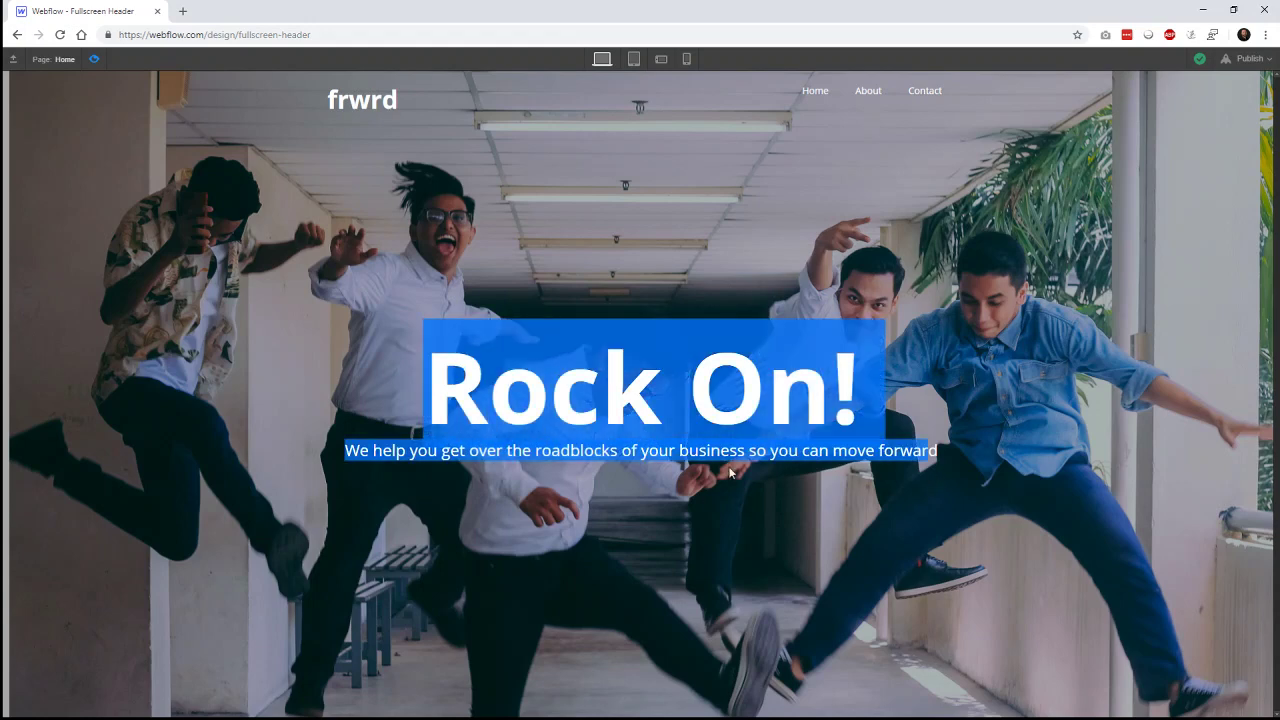
{"action": "left_click", "coordinate": [993, 433]}
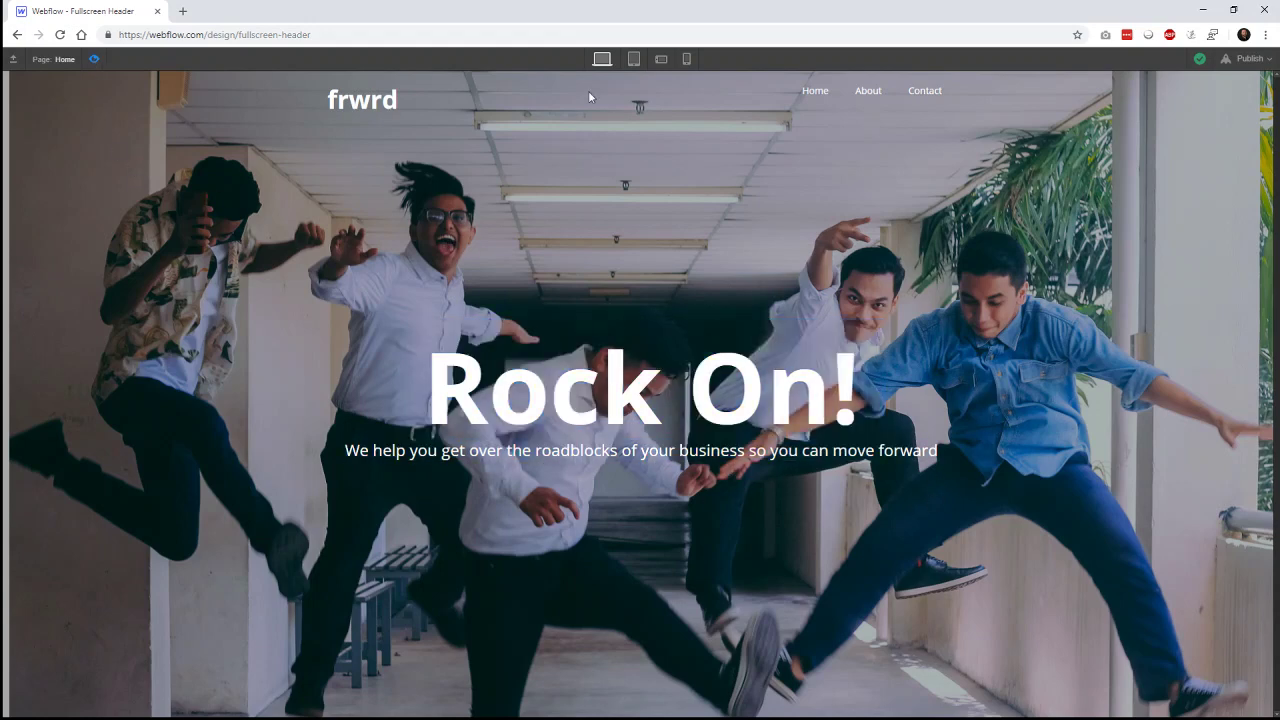
- Preview the tablet layout and open and close the collapsed navigation menu
{"action": "key", "text": "ctrl+shift+p"}
{"action": "left_click", "coordinate": [565, 59]}
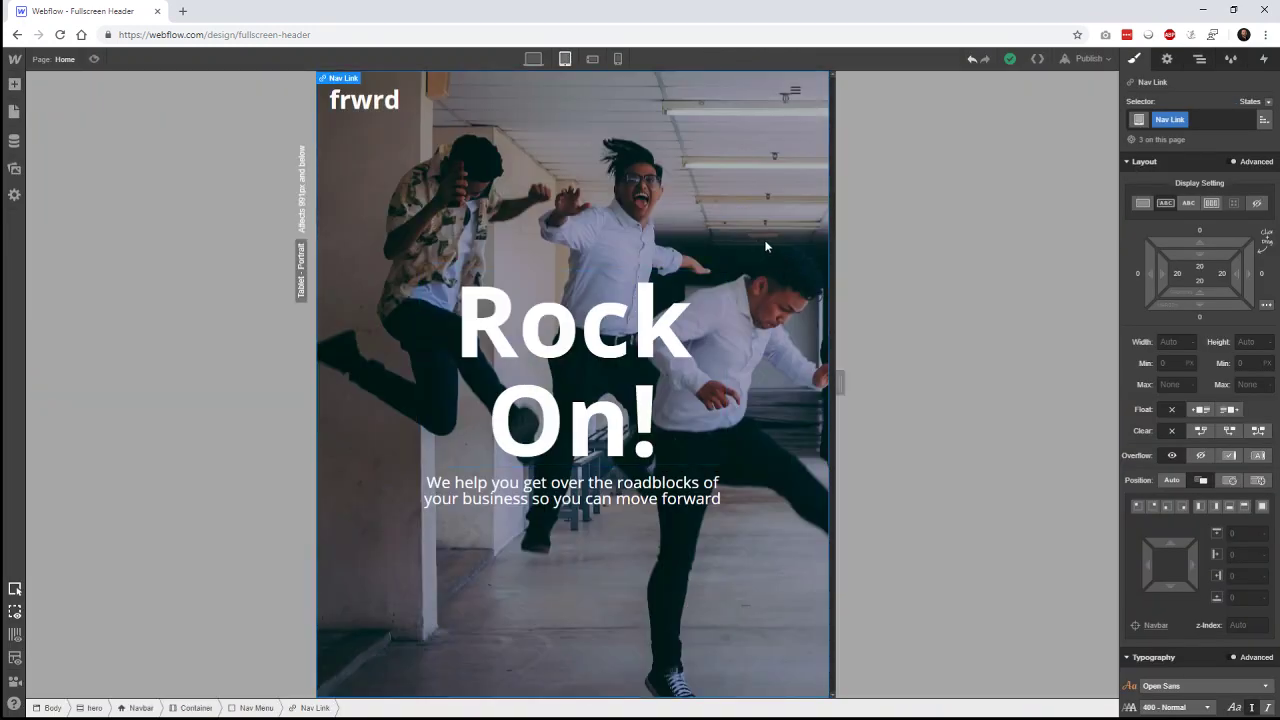
{"action": "left_click", "coordinate": [795, 90]}
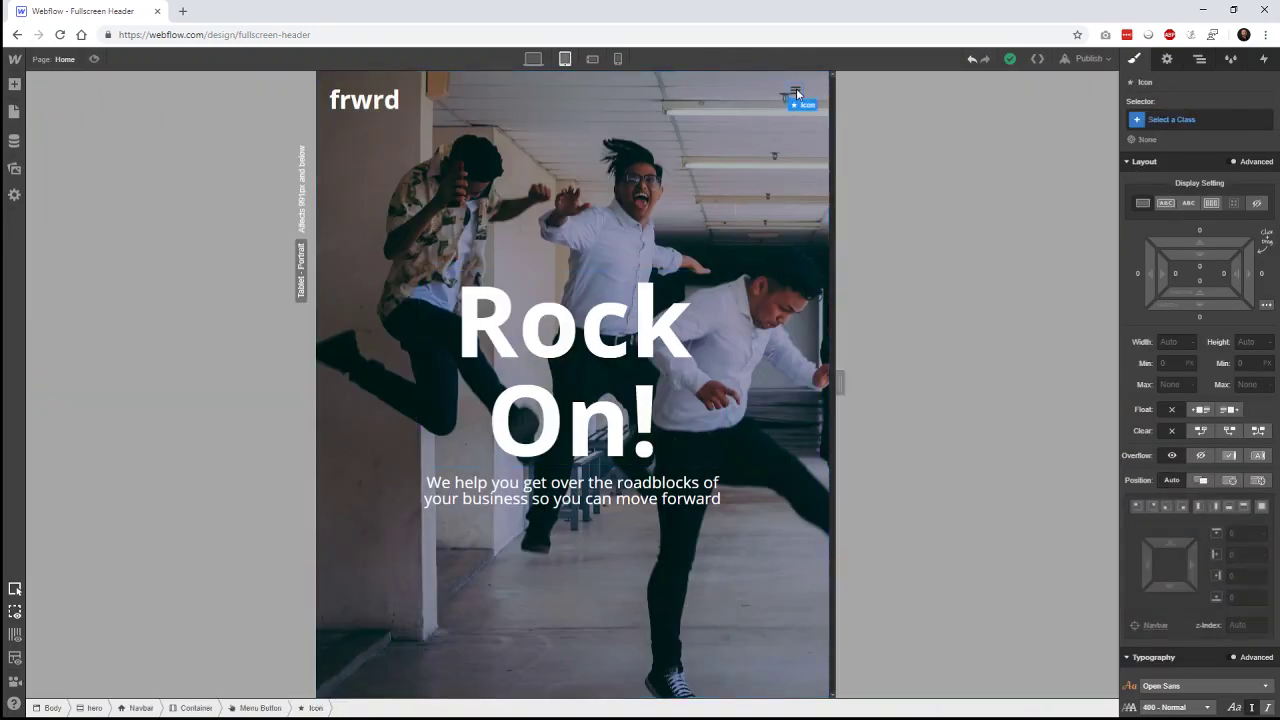
{"action": "left_click", "coordinate": [733, 118]}
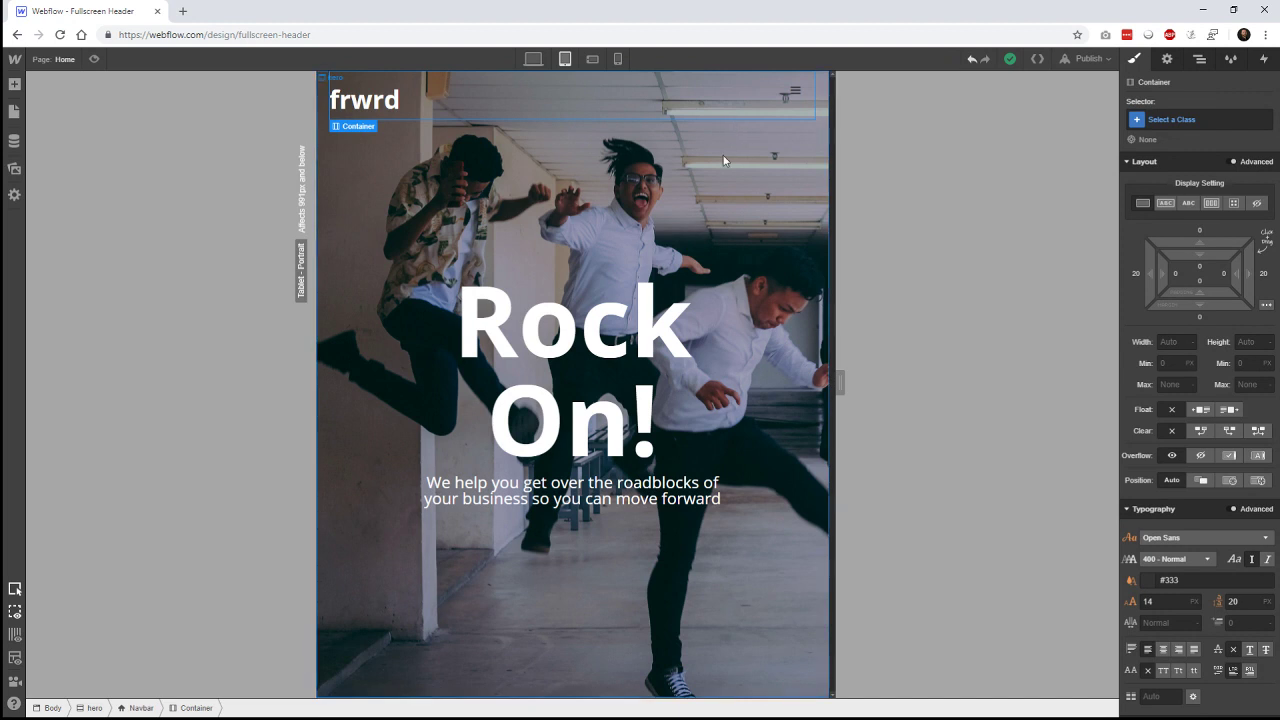
{"action": "left_click", "coordinate": [93, 58]}
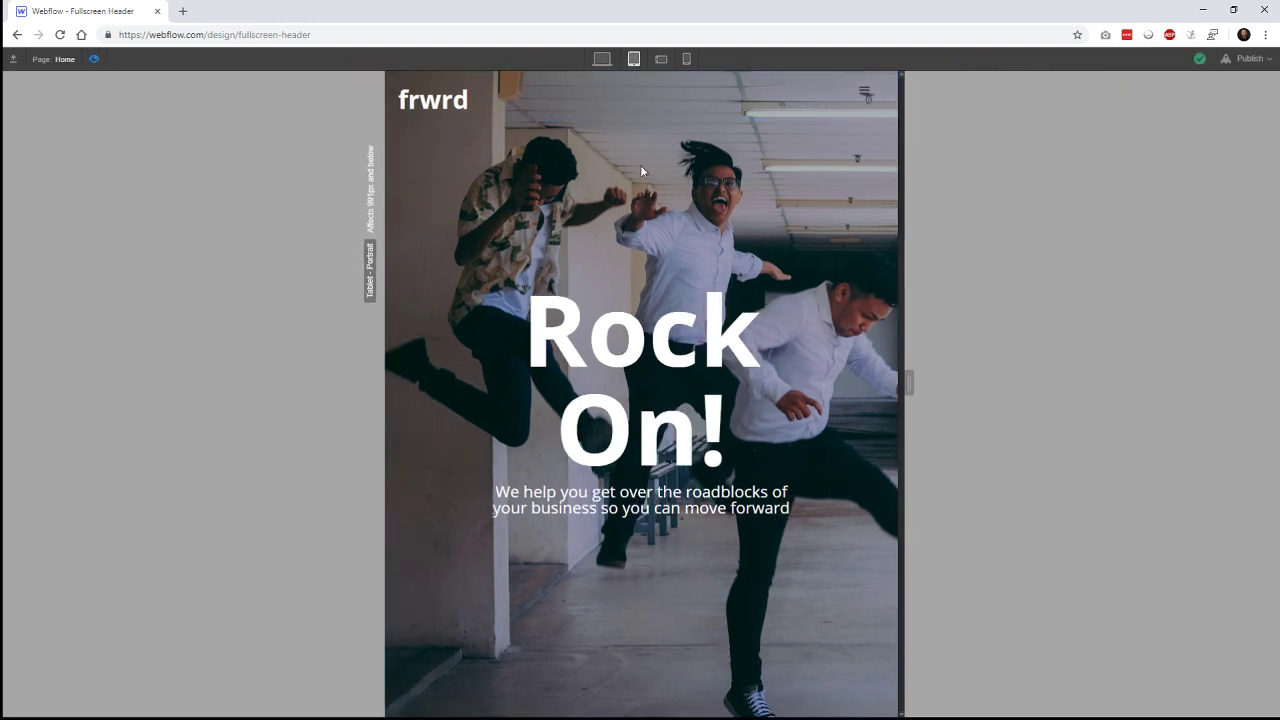
{"action": "left_click", "coordinate": [93, 60]}
{"action": "left_click", "coordinate": [93, 60]}
{"action": "left_click", "coordinate": [866, 96]}
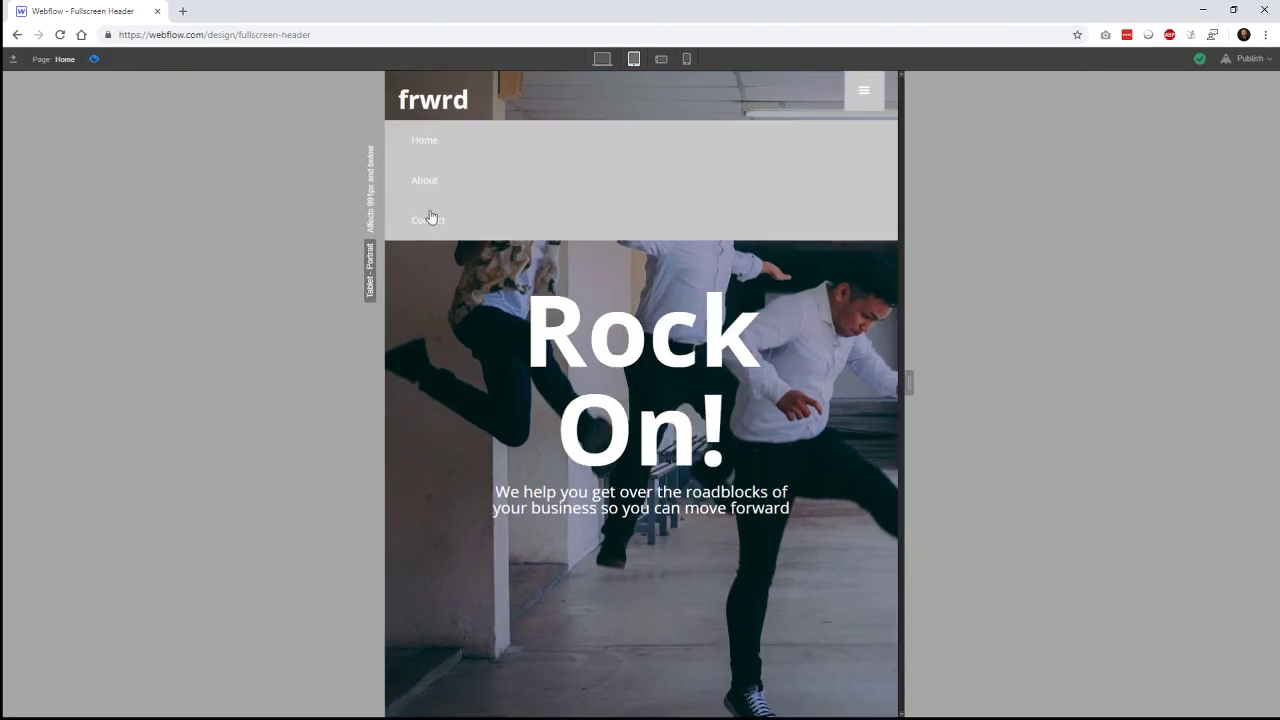
{"action": "left_click", "coordinate": [866, 96]}
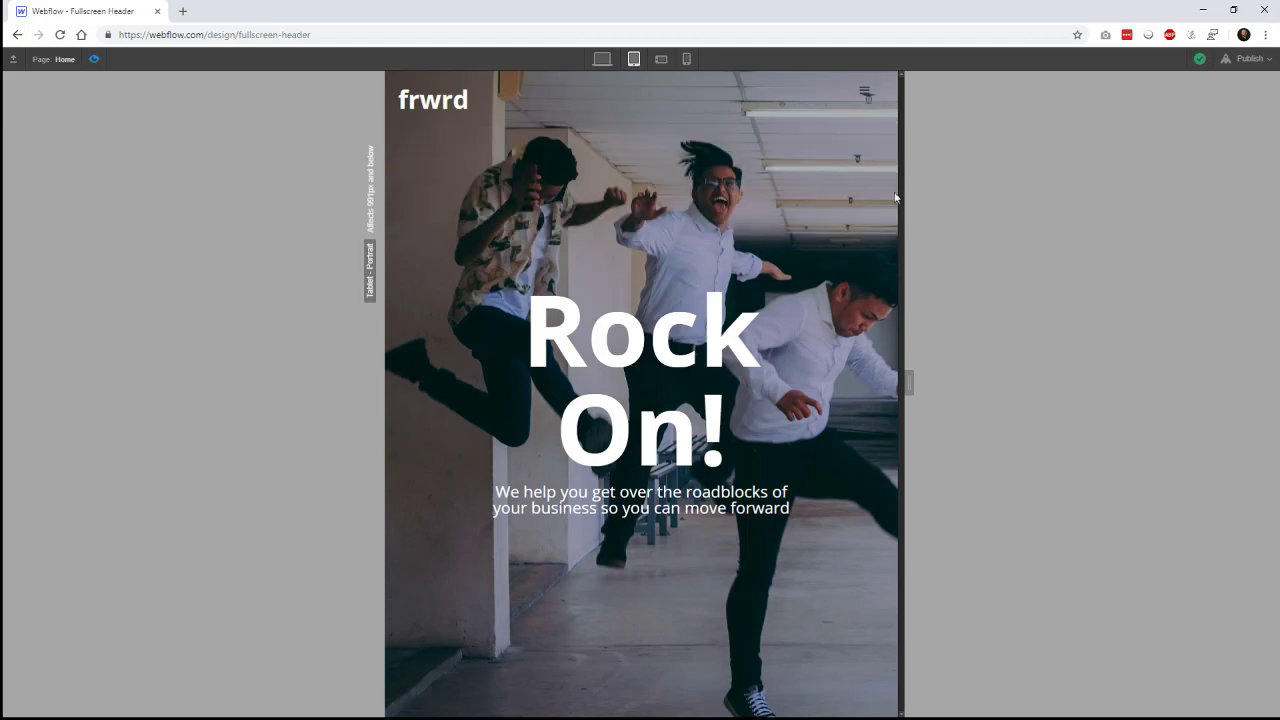
- Test the menu at phone landscape, cycle through device widths, then exit preview
{"action": "left_click", "coordinate": [668, 60]}
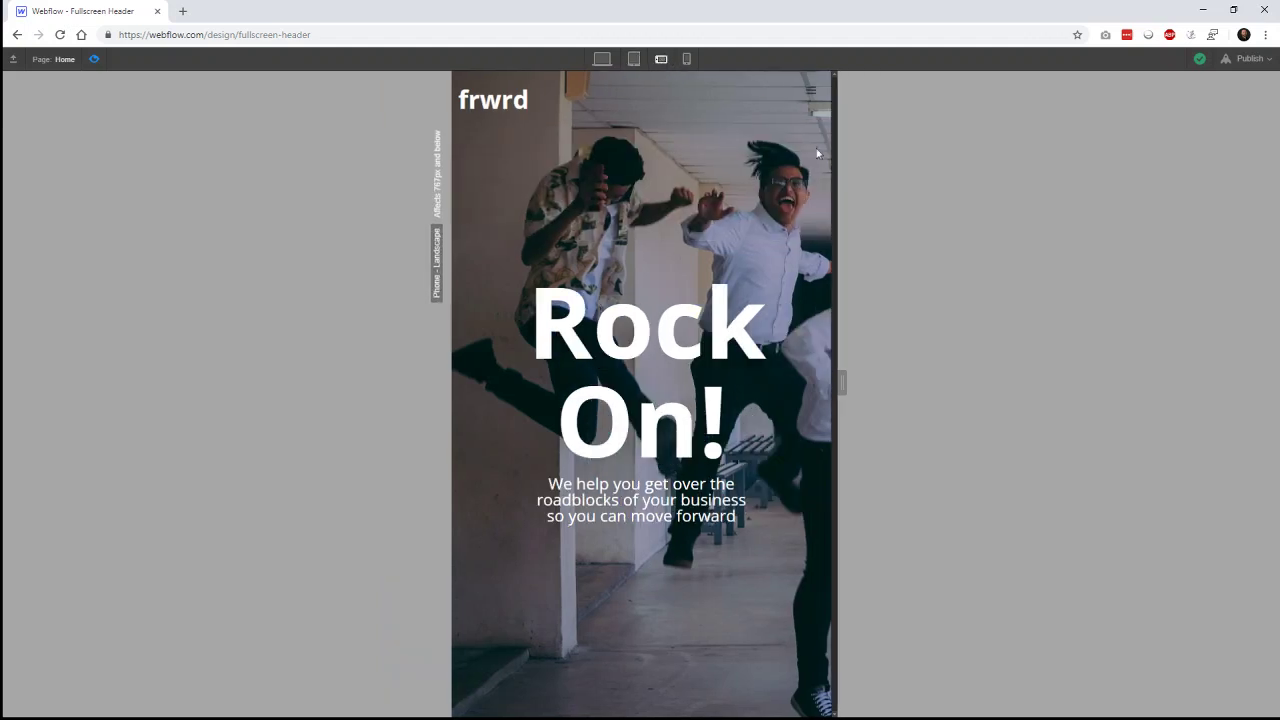
{"action": "left_click", "coordinate": [811, 97]}
{"action": "left_click", "coordinate": [811, 97]}
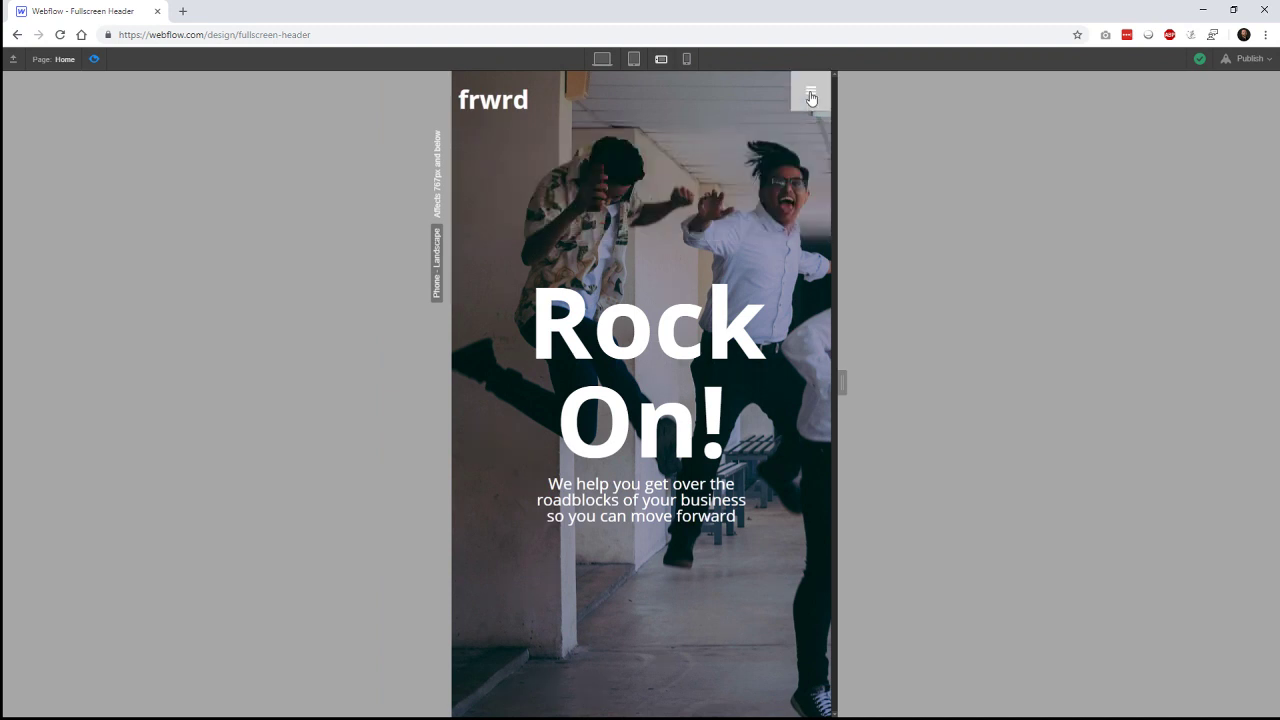
{"action": "left_click", "coordinate": [811, 97]}
{"action": "left_click", "coordinate": [811, 97]}
{"action": "left_click", "coordinate": [686, 59]}
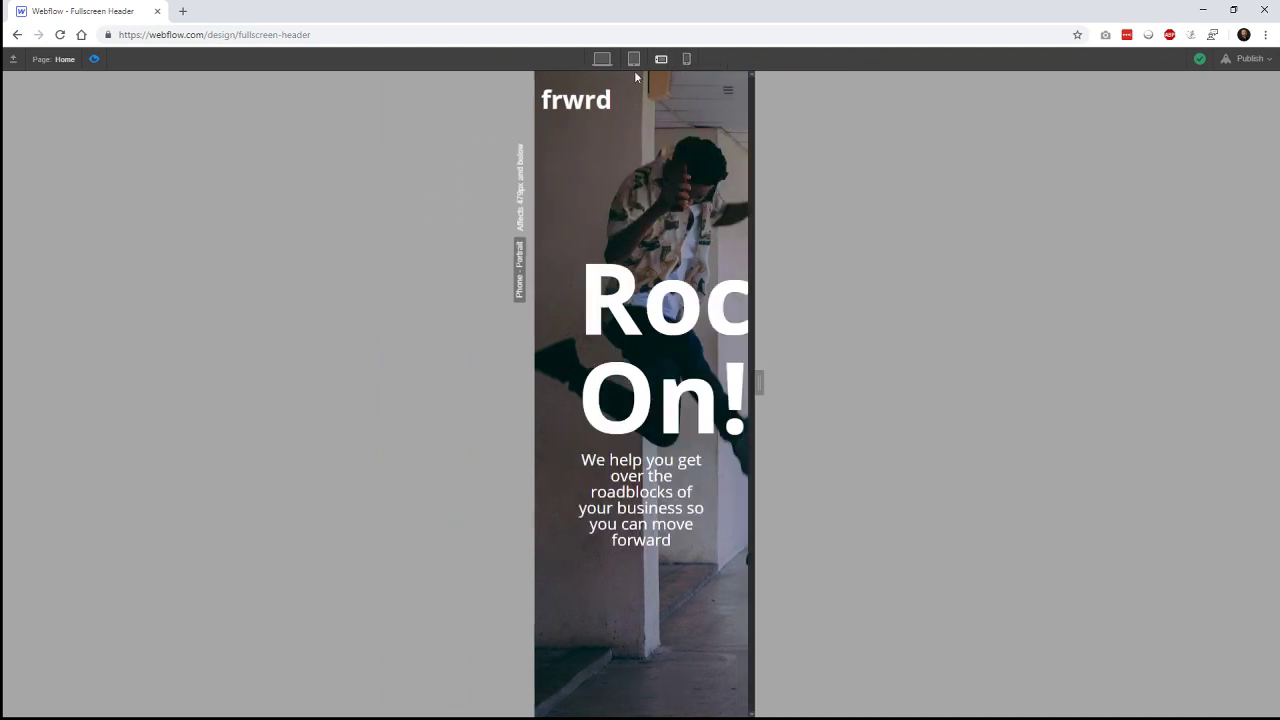
{"action": "left_click", "coordinate": [602, 59]}
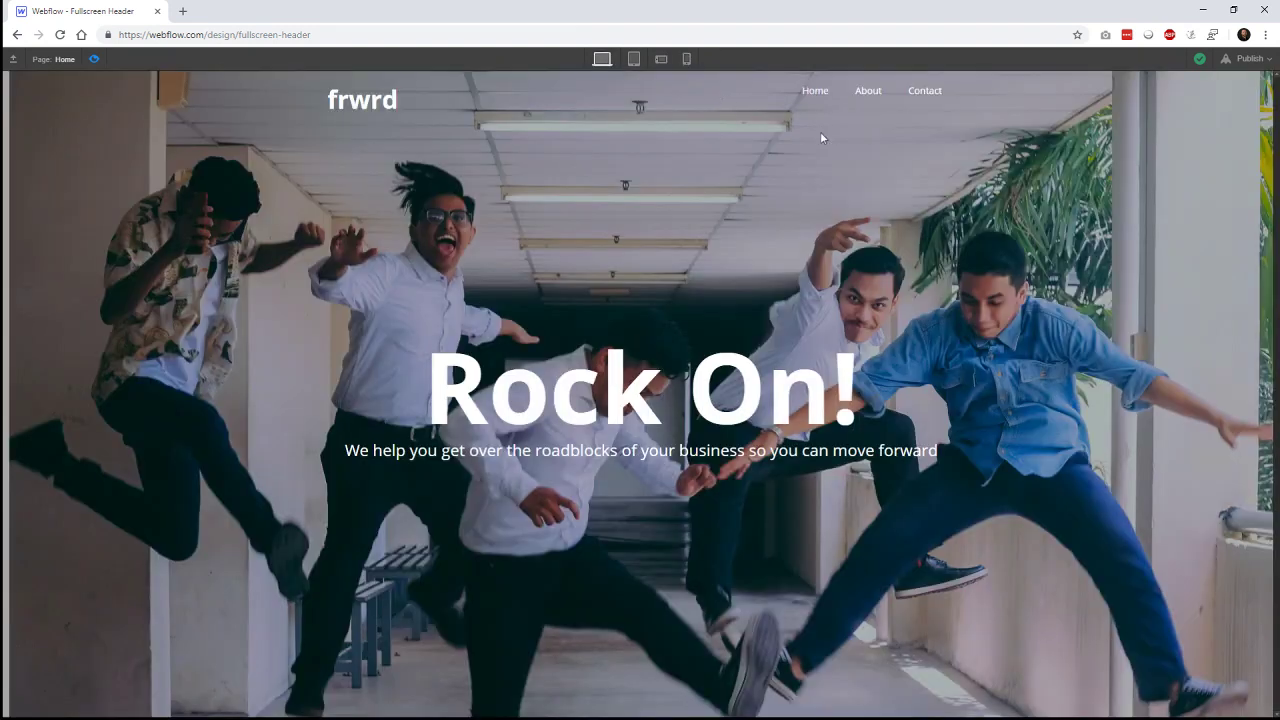
{"action": "left_click", "coordinate": [661, 59]}
{"action": "left_click", "coordinate": [634, 59]}
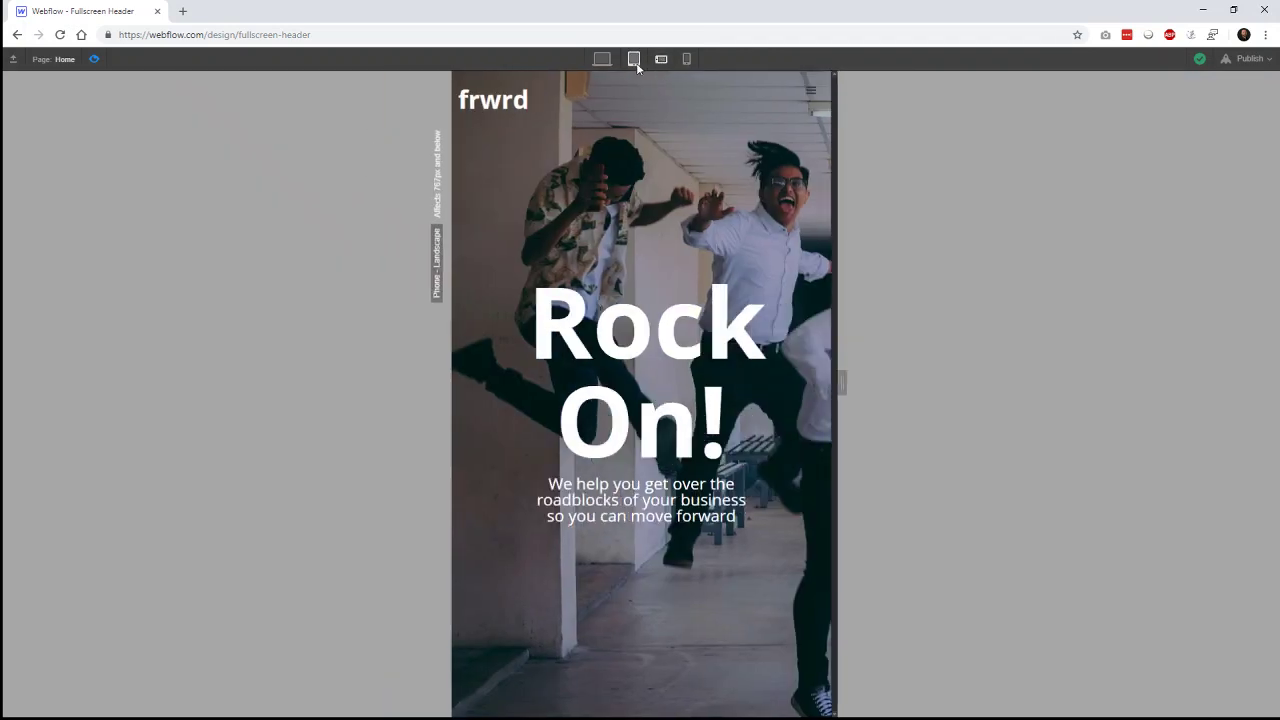
{"action": "left_click", "coordinate": [602, 59]}
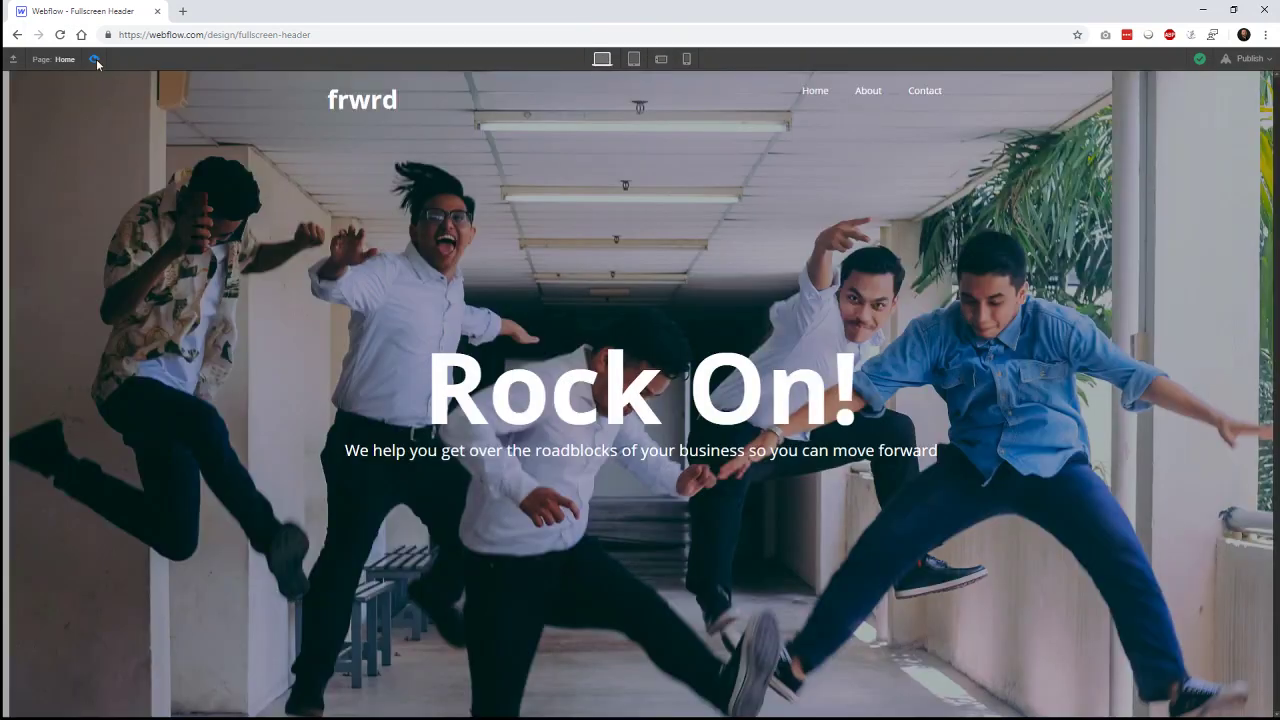
{"action": "key", "text": "ctrl+shift+p"}
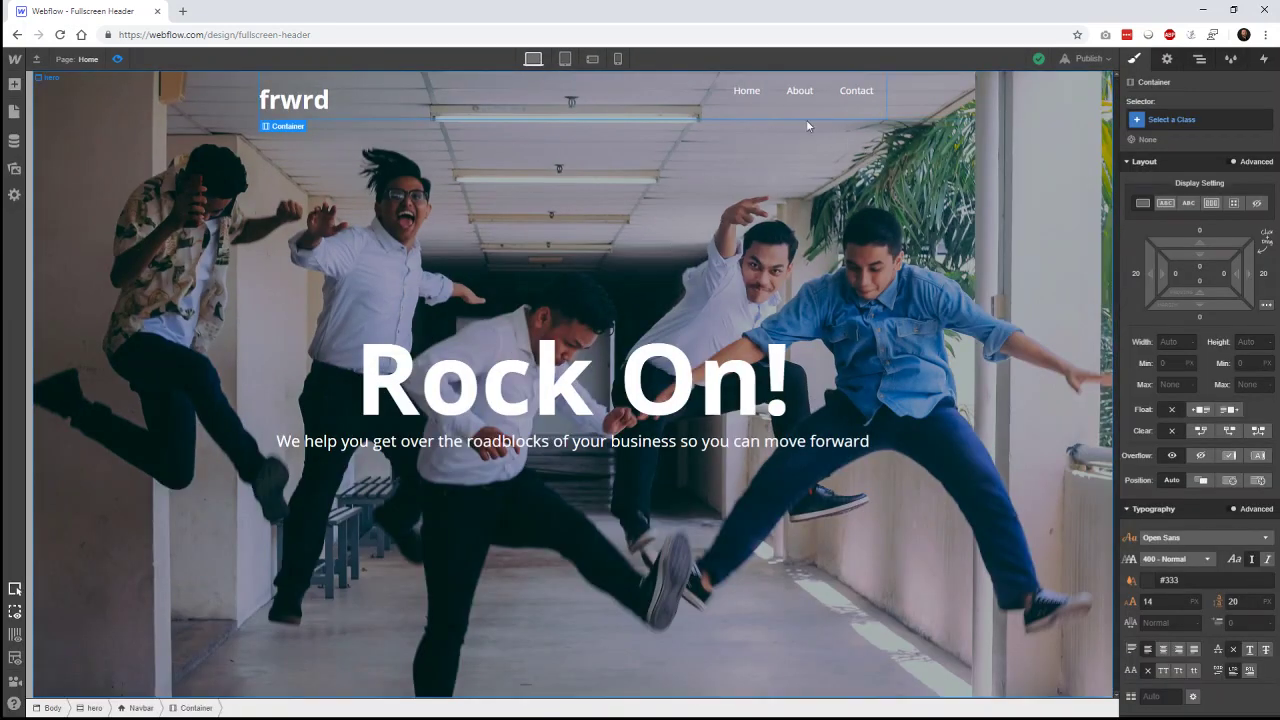
- At the tablet breakpoint, set the hero-text block's max width to 80%
{"action": "left_click", "coordinate": [982, 311]}
{"action": "left_click", "coordinate": [565, 59]}
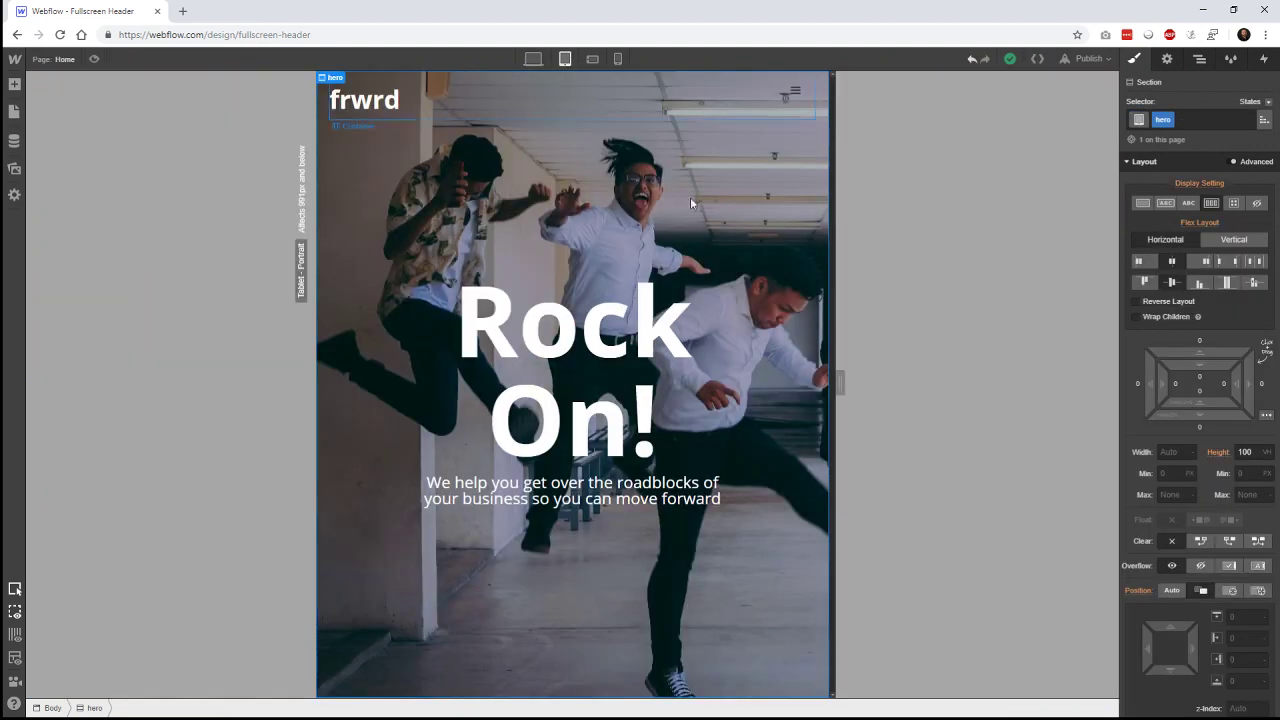
{"action": "left_click", "coordinate": [472, 511]}
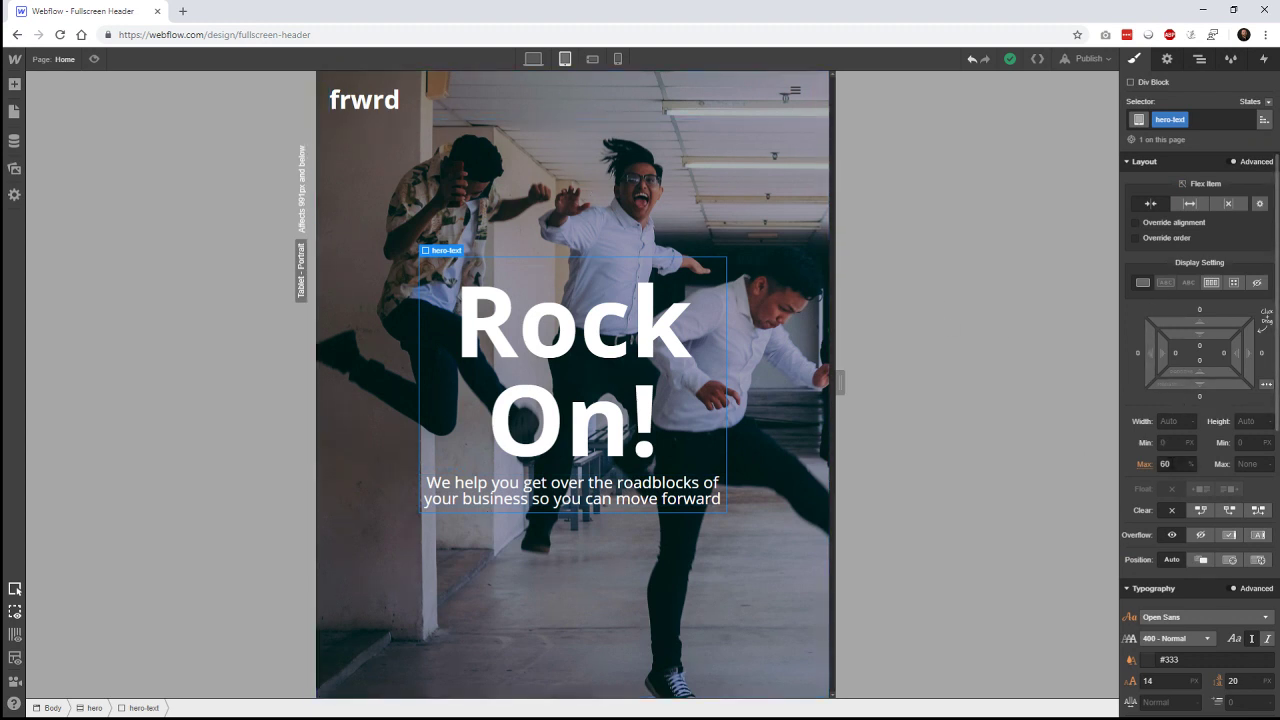
{"action": "left_click", "coordinate": [1168, 463]}
{"action": "type", "text": "80"}
{"action": "key", "text": "Return"}
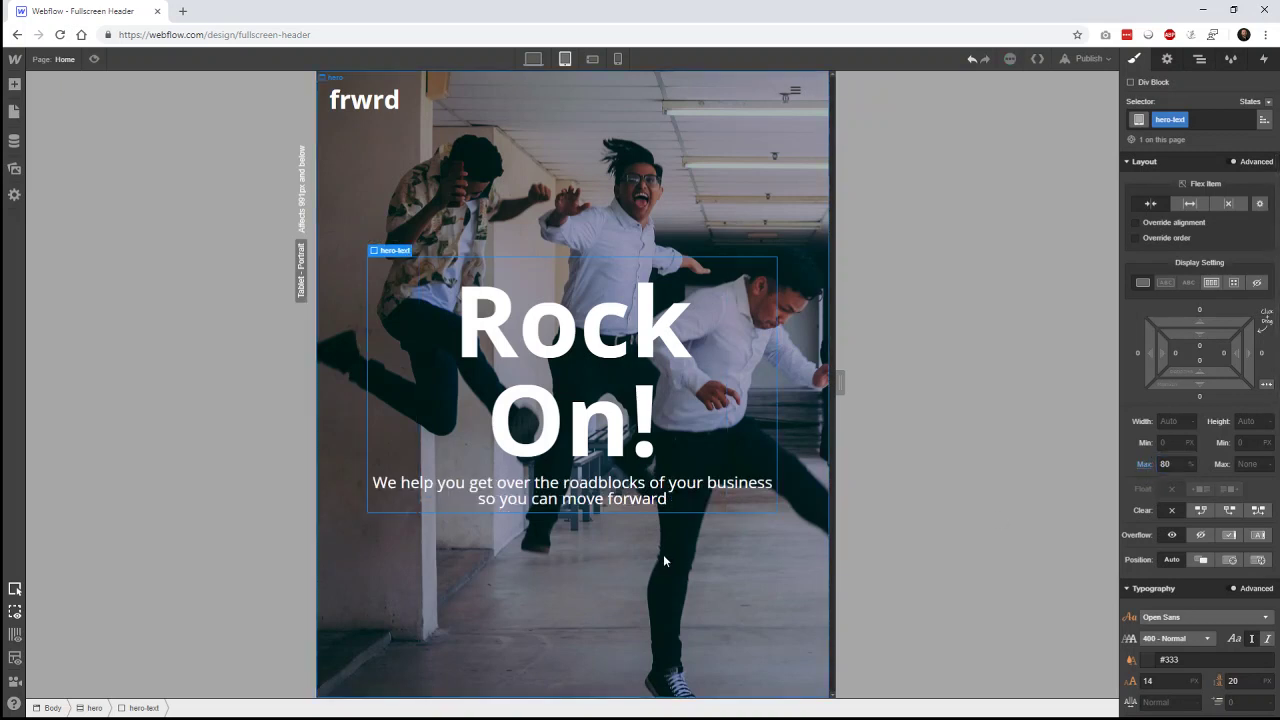
- Set the Rock On! heading font size to 138 px on tablet
{"action": "left_click", "coordinate": [666, 560]}
{"action": "left_click", "coordinate": [617, 427]}
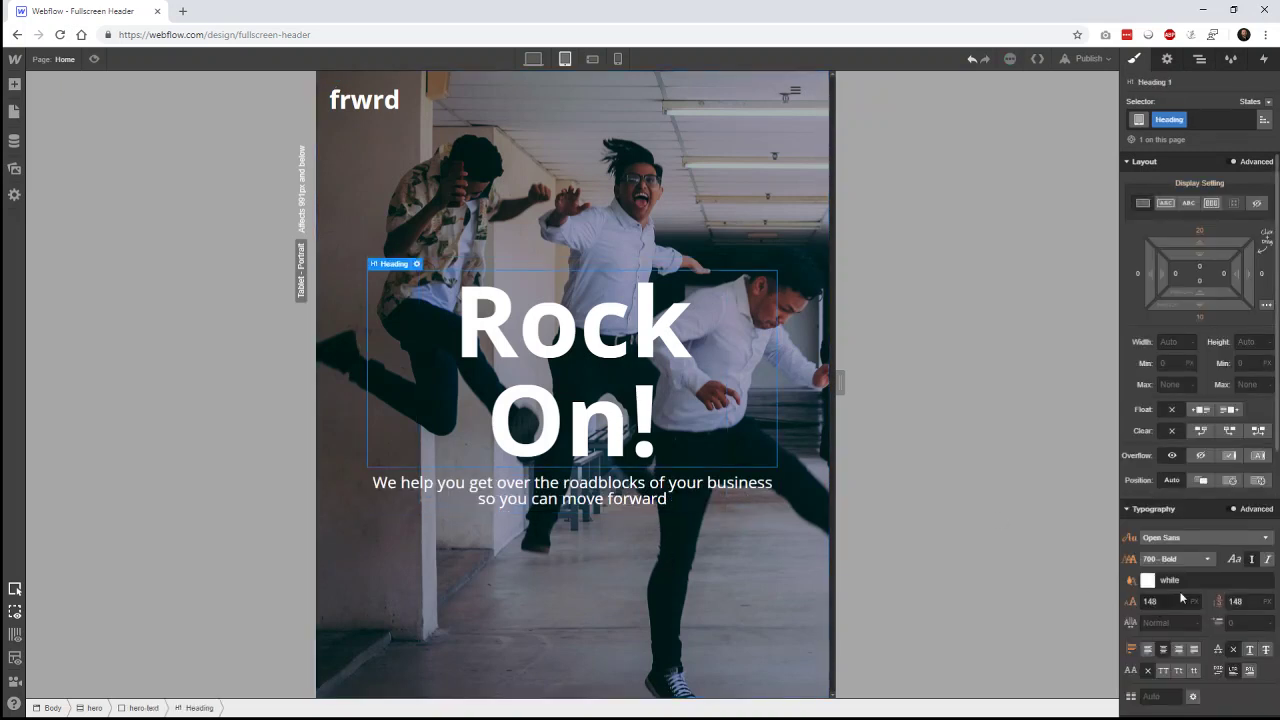
{"action": "left_click", "coordinate": [1120, 602]}
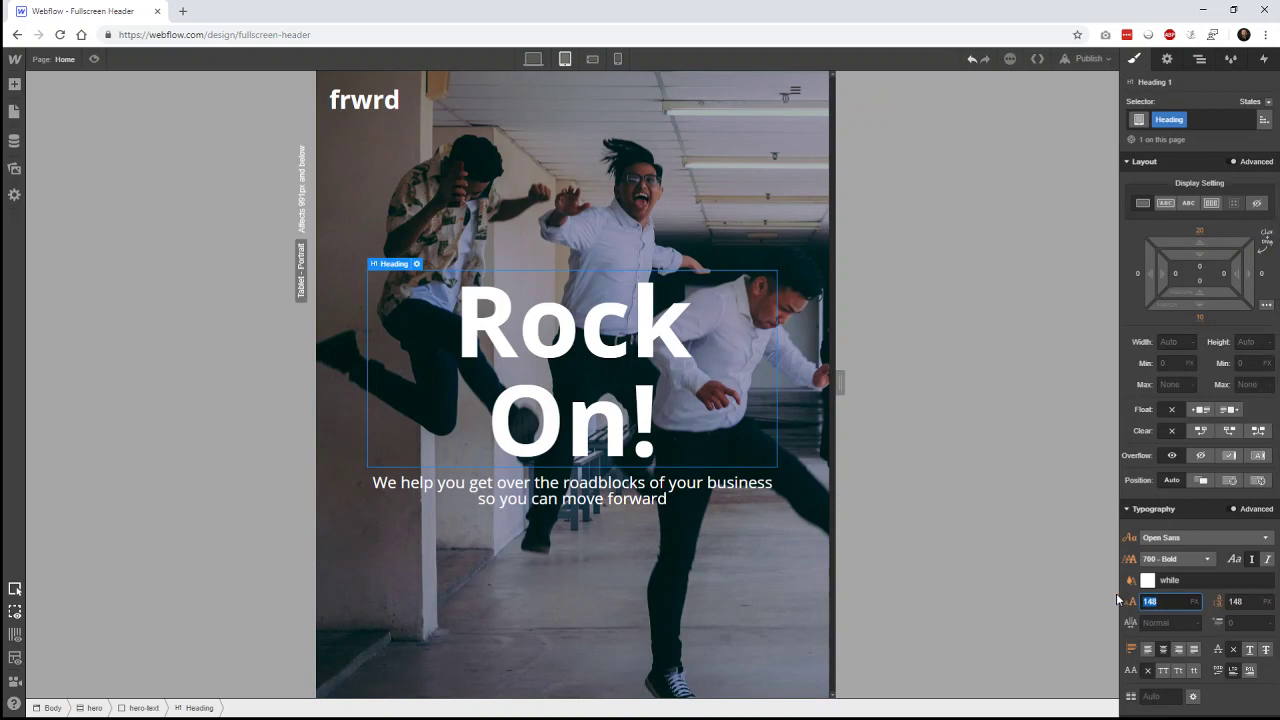
{"action": "type", "text": "138"}
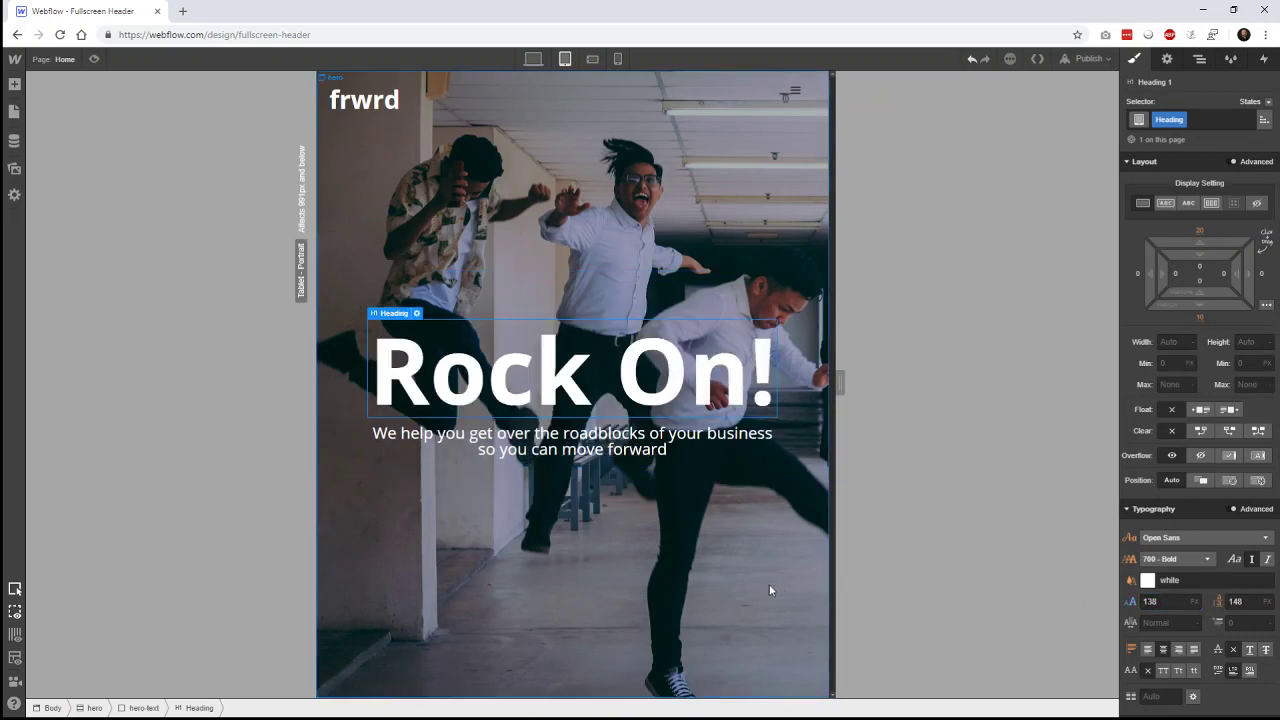
{"action": "left_click", "coordinate": [781, 530]}
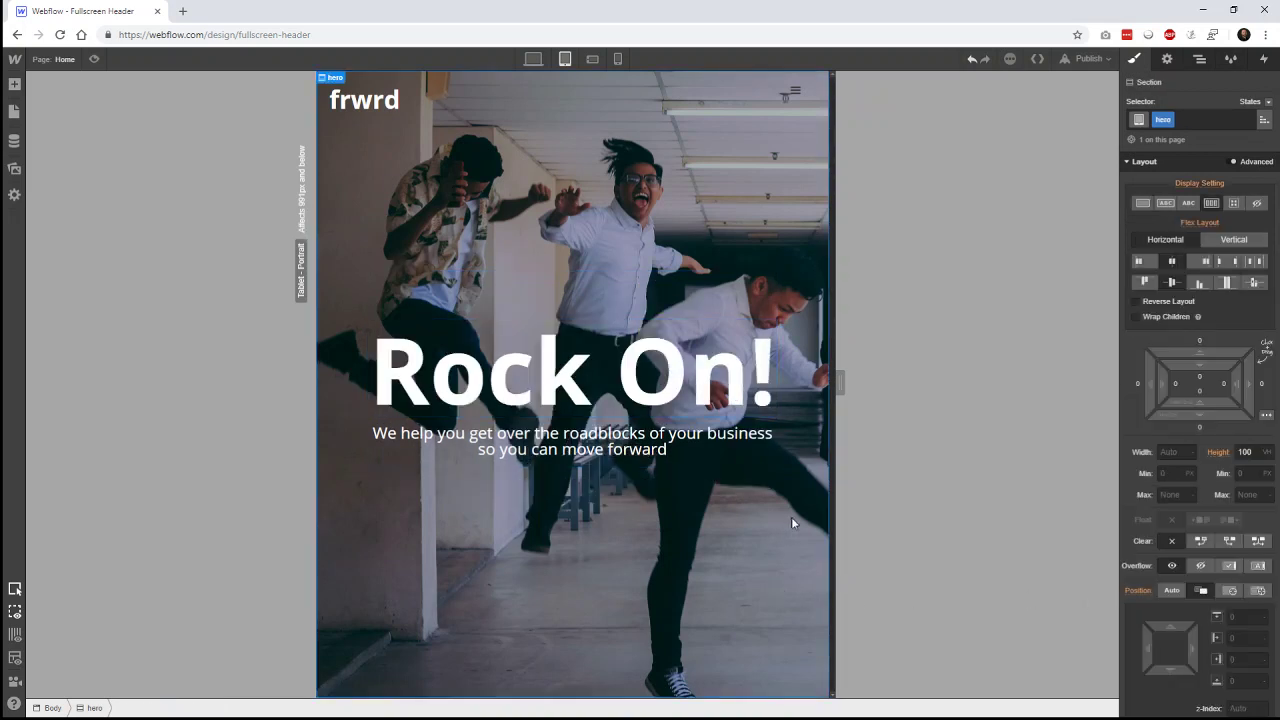
- Position the tablet hero background photo at 50% / 50%, then view desktop width
{"action": "scroll", "coordinate": [1222, 566], "scroll_direction": "down", "scroll_amount": 3}
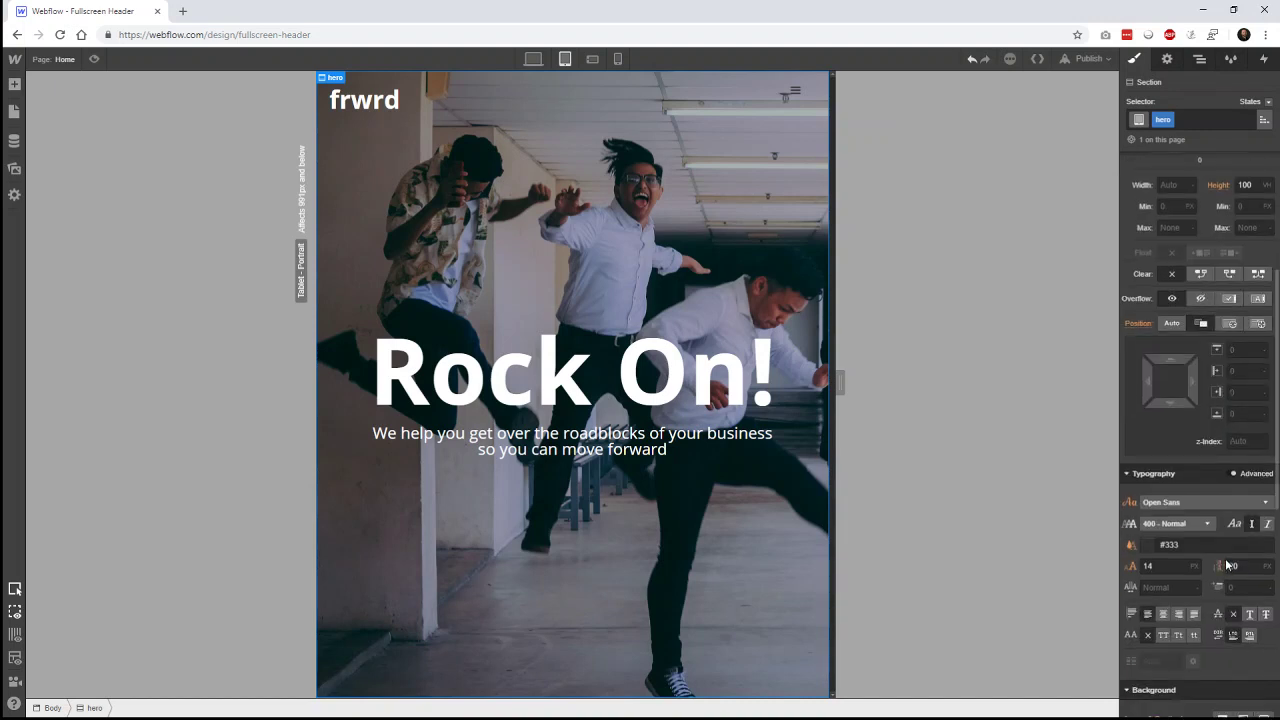
{"action": "scroll", "coordinate": [1227, 561], "scroll_direction": "down", "scroll_amount": 5}
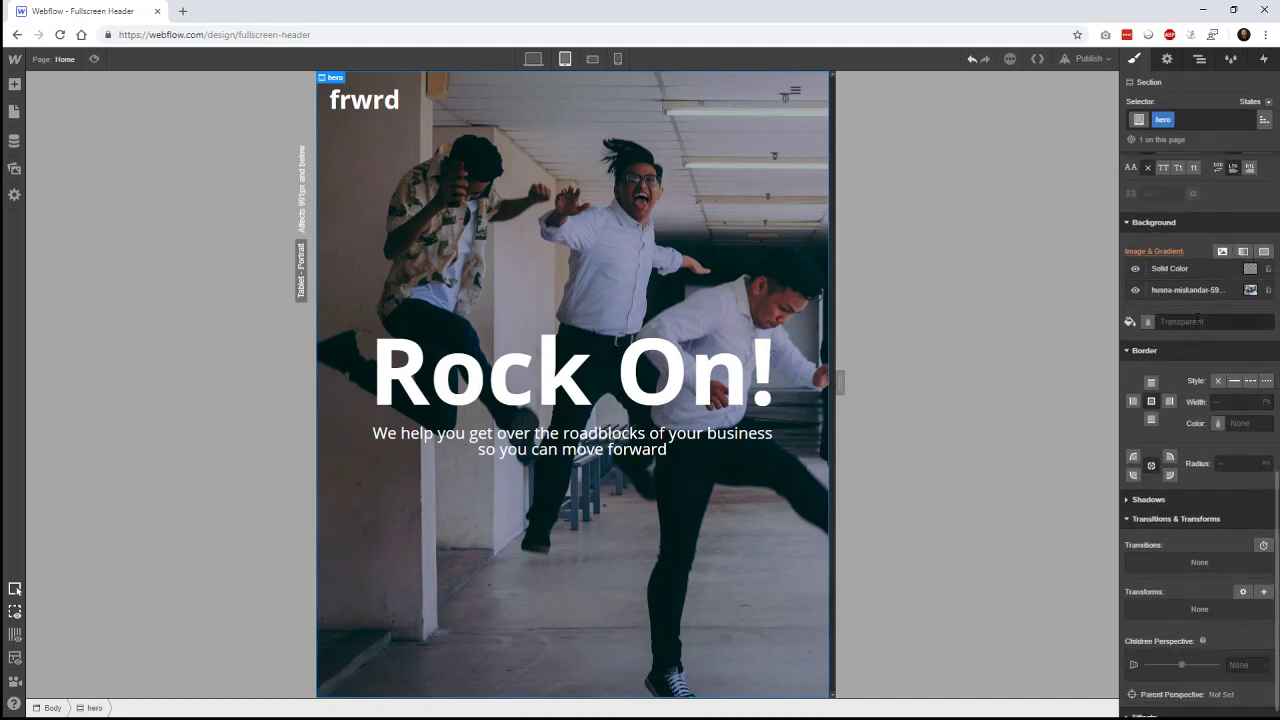
{"action": "left_click", "coordinate": [1197, 290]}
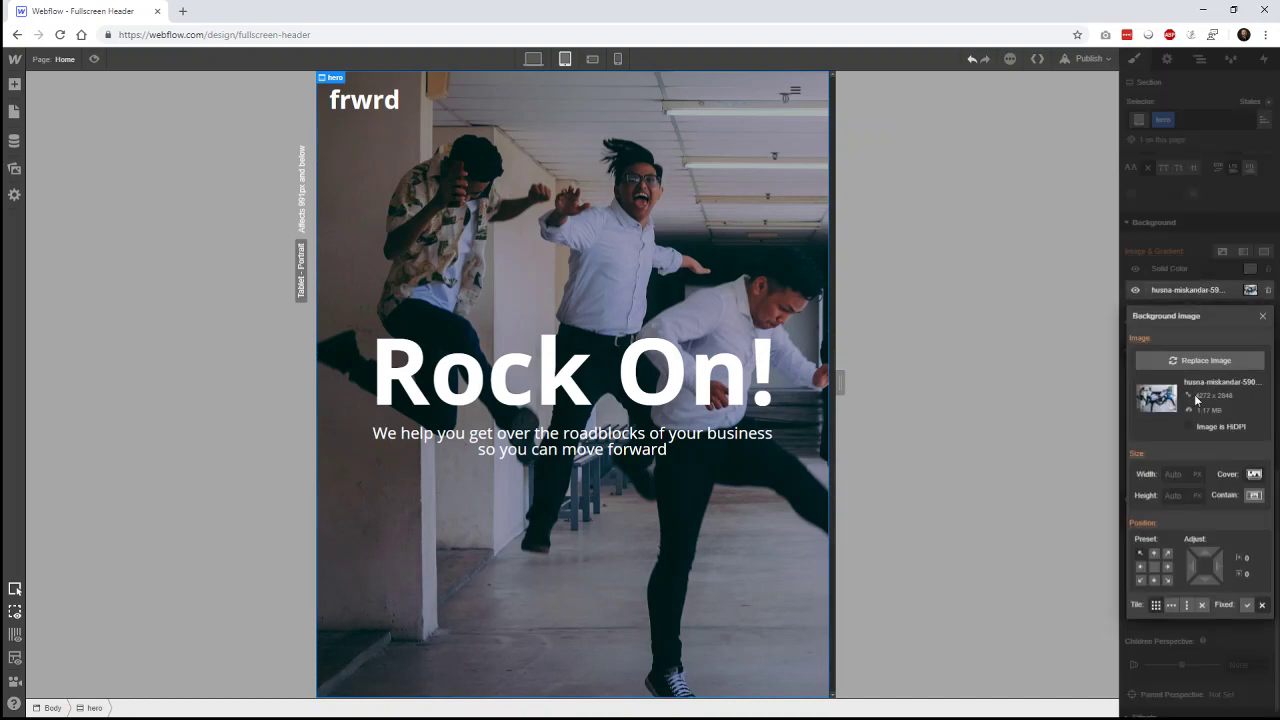
{"action": "left_click", "coordinate": [1155, 571]}
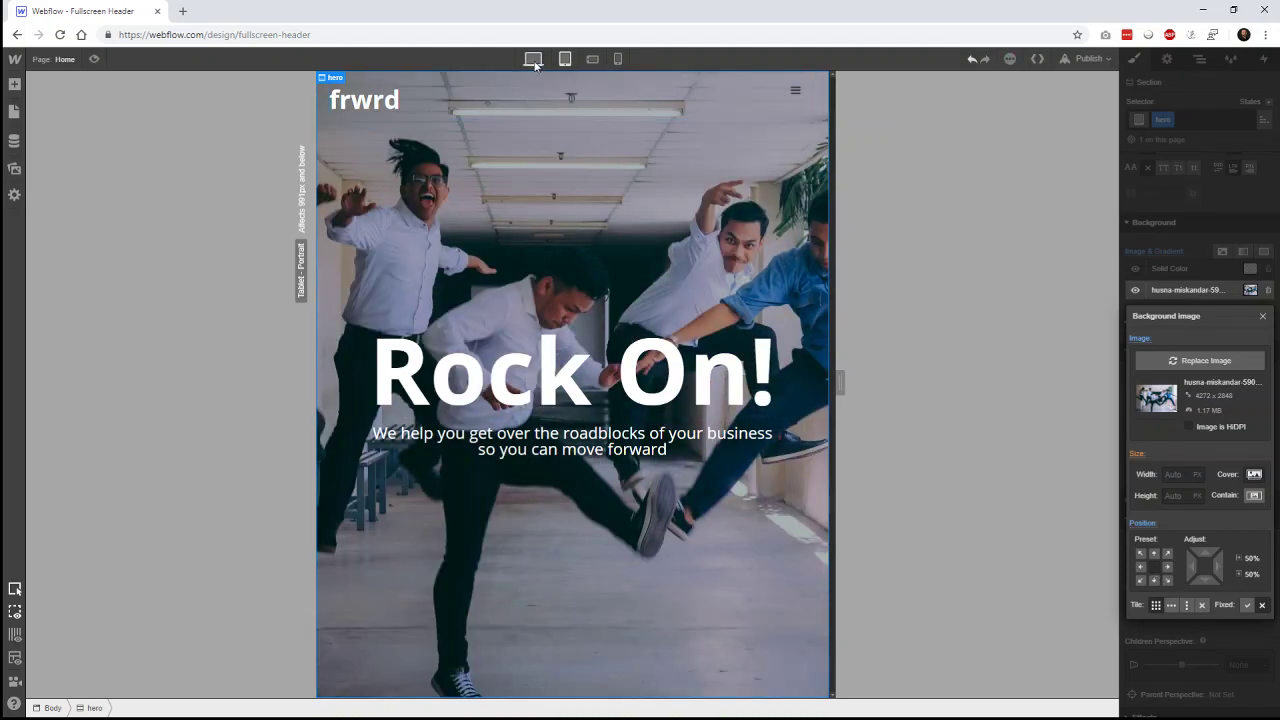
{"action": "left_click", "coordinate": [533, 58]}
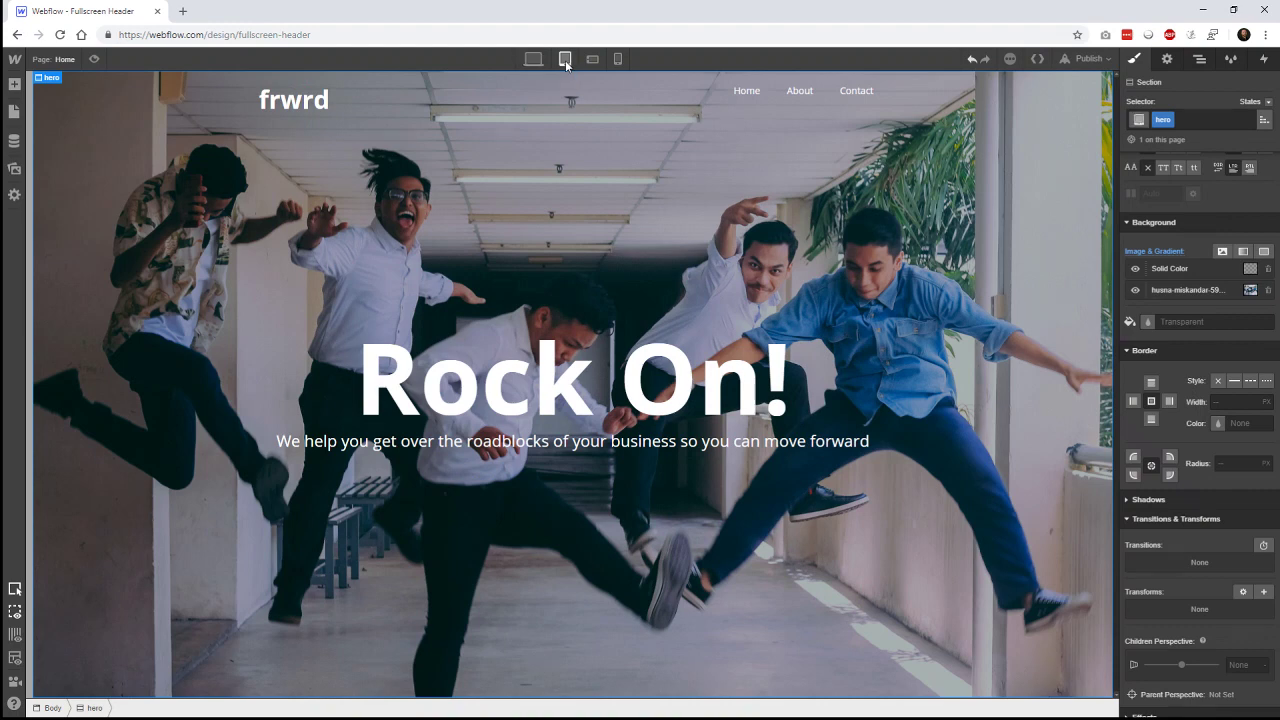
{"action": "left_click", "coordinate": [565, 59]}
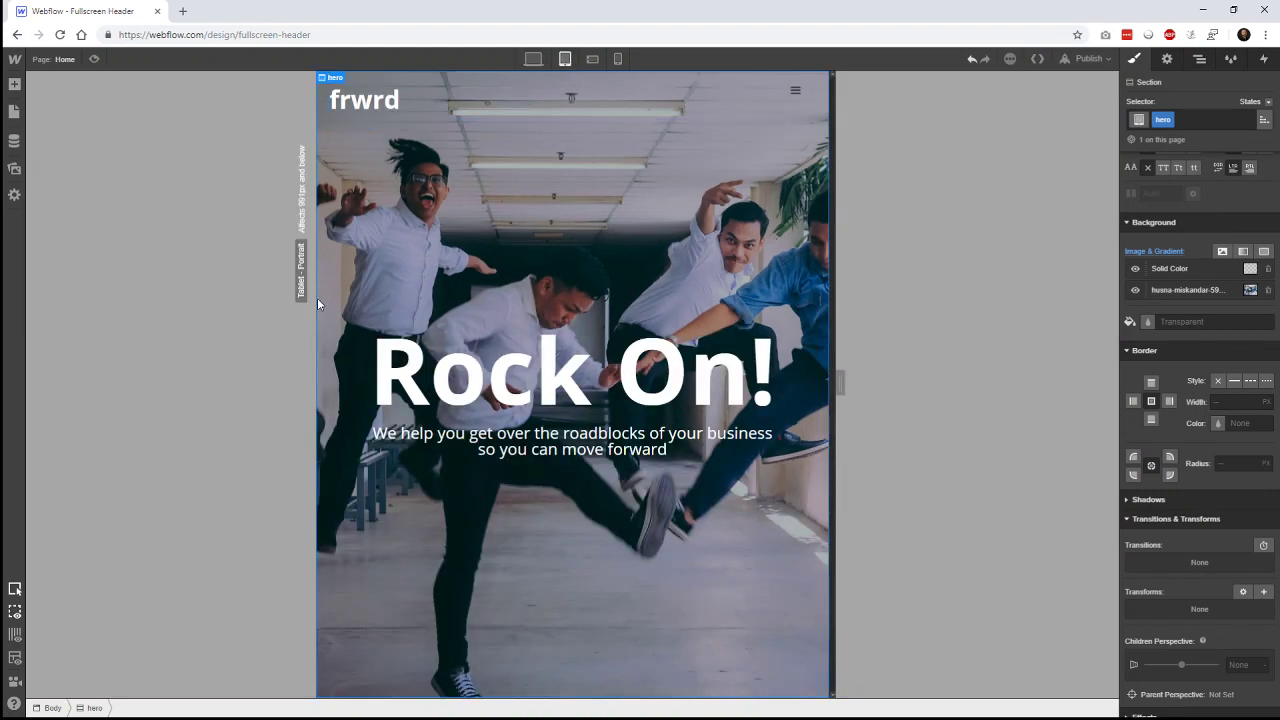
{"action": "left_click_drag", "start_coordinate": [316, 298], "coordinate": [138, 290]}
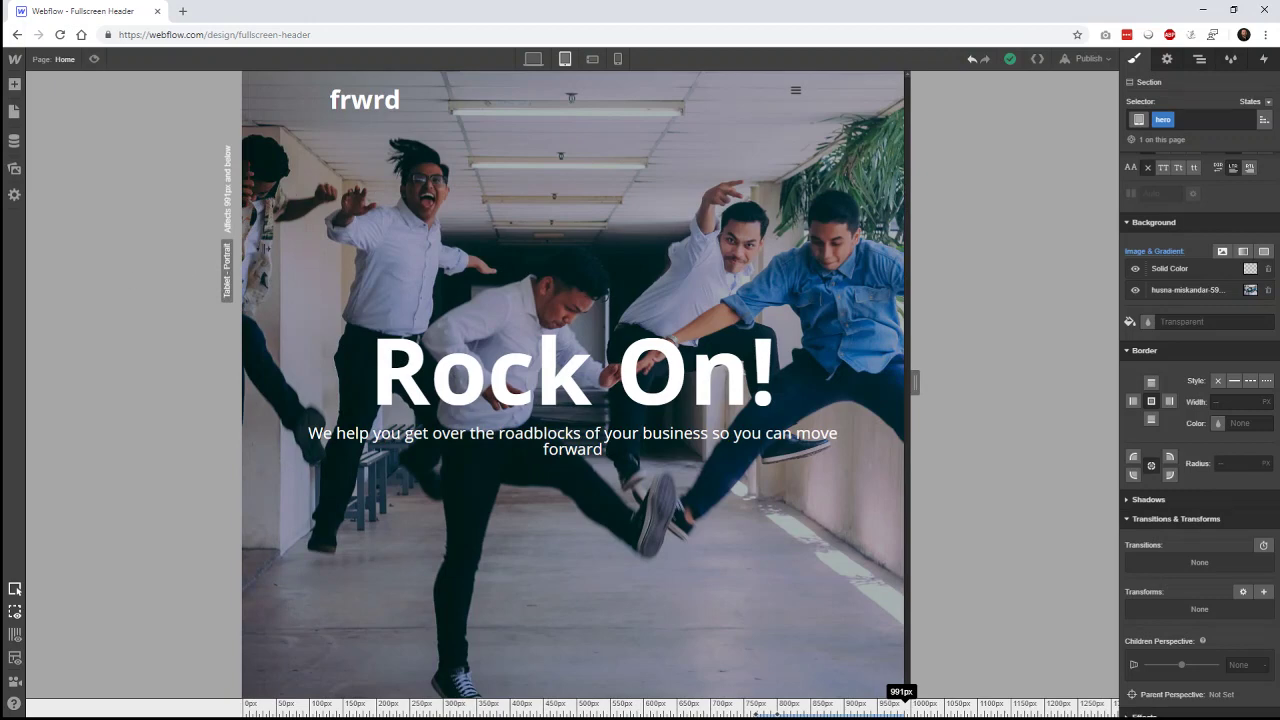
{"action": "left_click", "coordinate": [533, 59]}
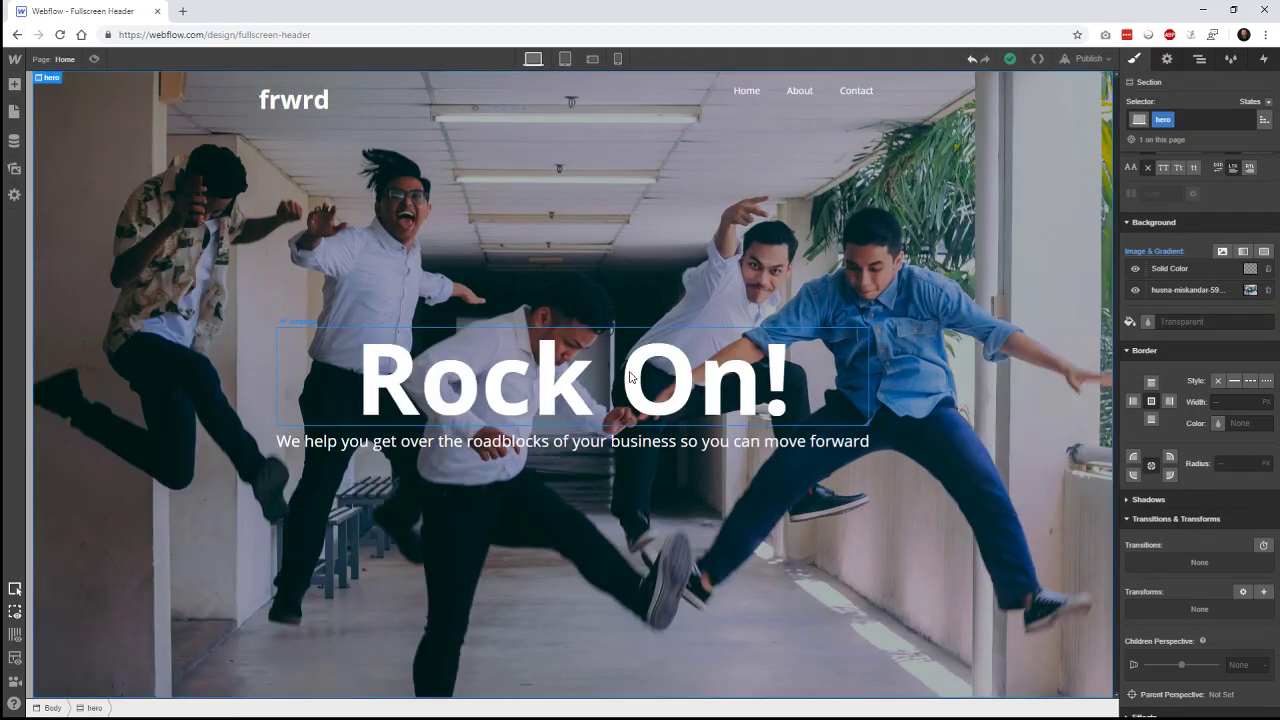
{"action": "left_click", "coordinate": [565, 59]}
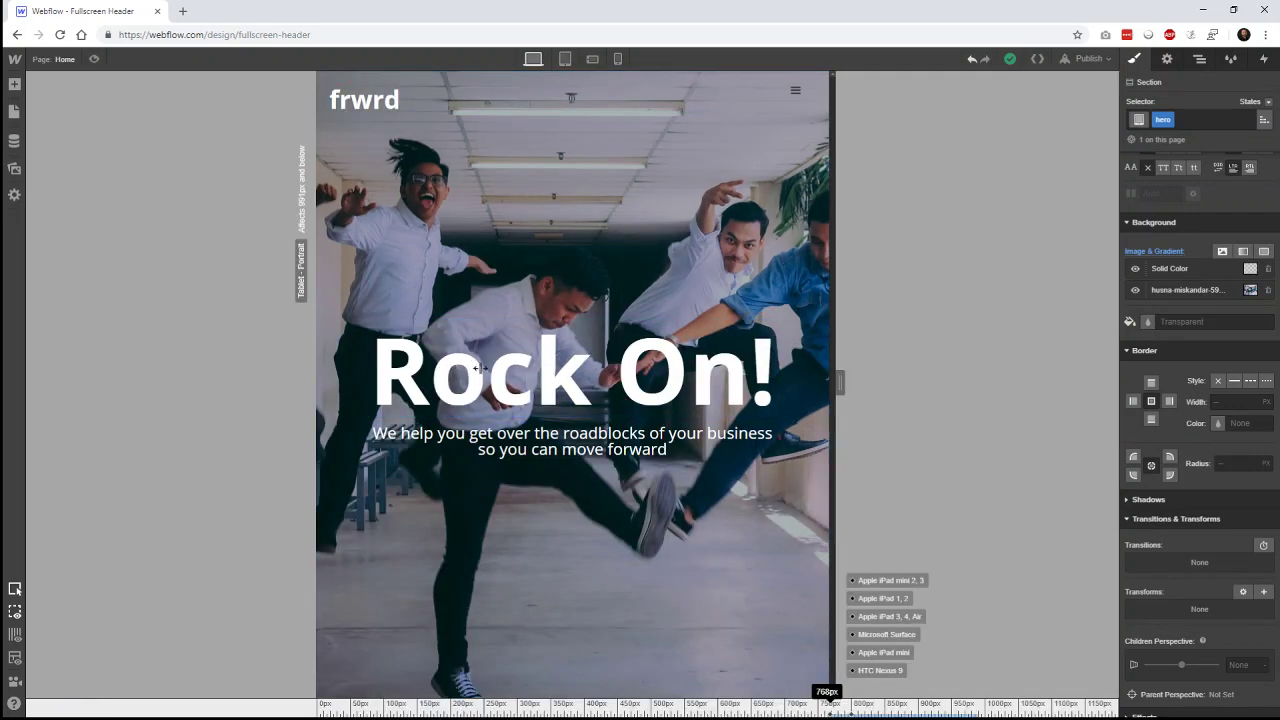
{"action": "mouse_move", "coordinate": [840, 379]}
{"action": "left_mouse_down"}
{"action": "mouse_move", "coordinate": [966, 372]}
{"action": "mouse_move", "coordinate": [840, 382]}
{"action": "left_mouse_up"}
{"action": "left_click", "coordinate": [795, 91]}
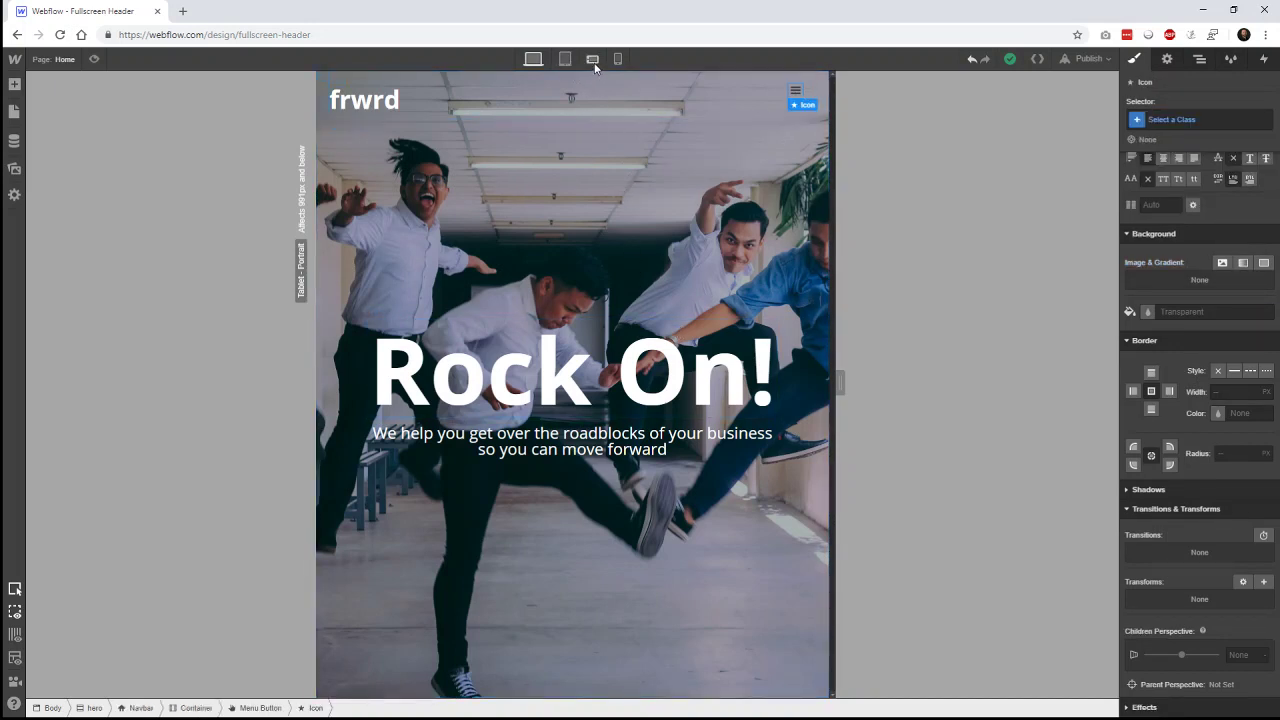
{"action": "left_click", "coordinate": [592, 59]}
{"action": "left_click", "coordinate": [565, 59]}
{"action": "left_click", "coordinate": [592, 59]}
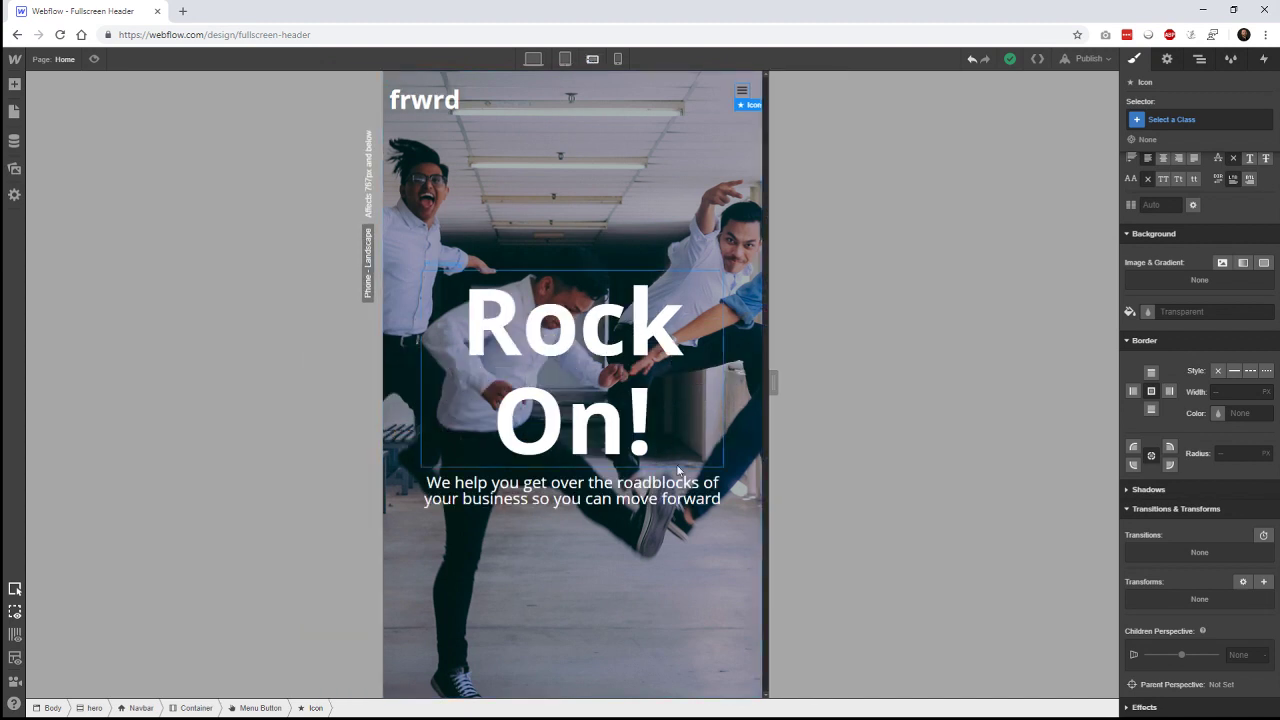
{"action": "left_click", "coordinate": [617, 59]}
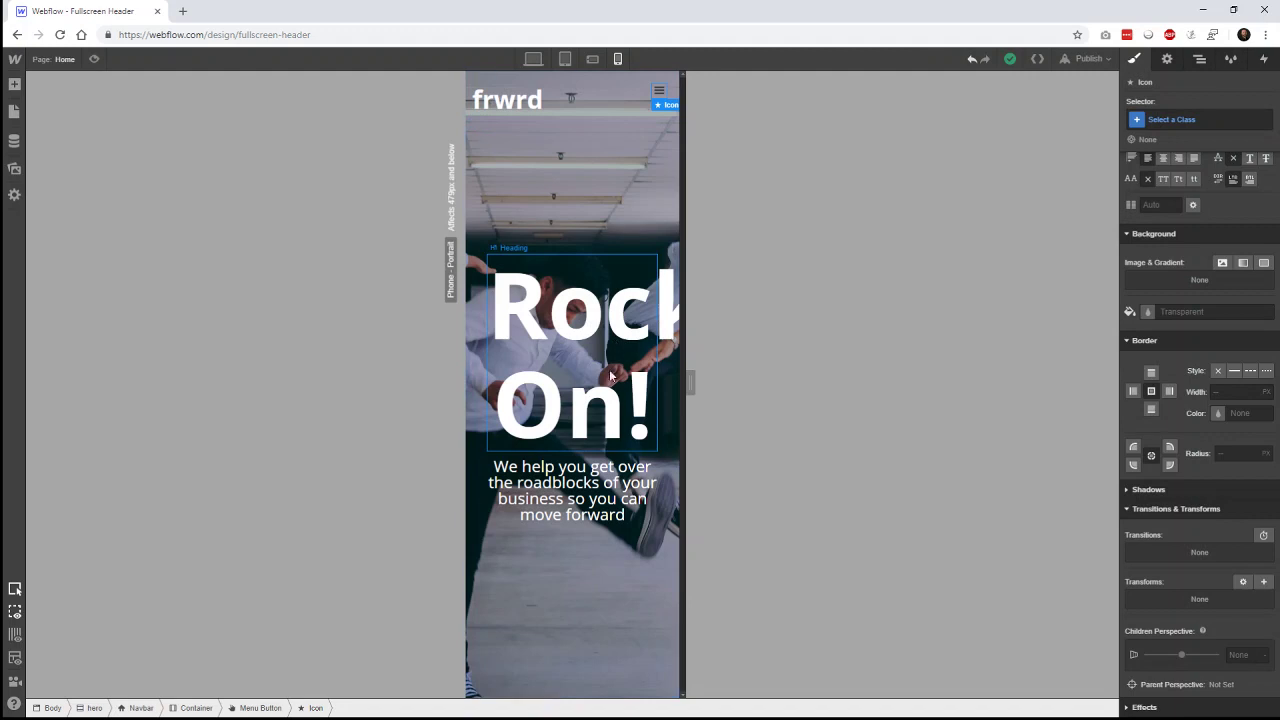
{"action": "left_click", "coordinate": [533, 60]}
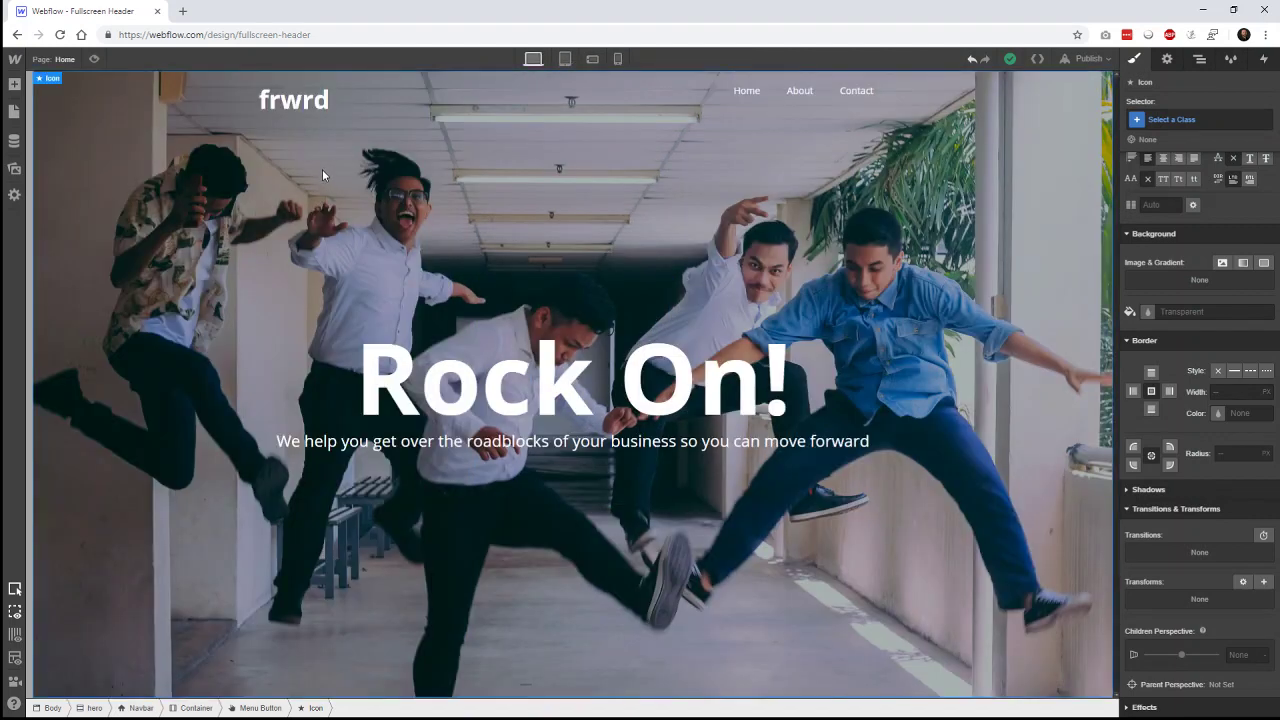